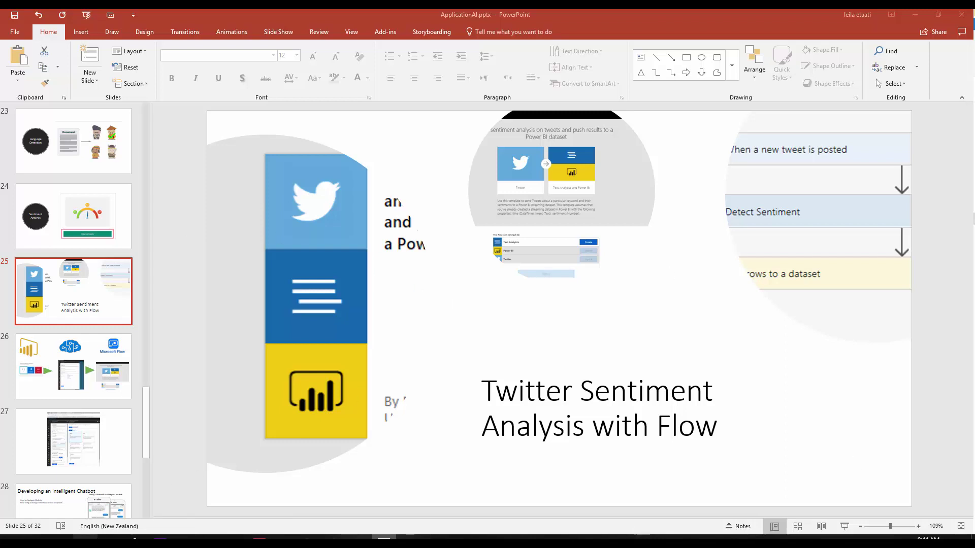
- Switch to the Edge browser and open powerbi.microsoft.com
{"action": "left_click", "coordinate": [86, 537]}
{"action": "type", "text": "powerbi.microsoft.com/"}
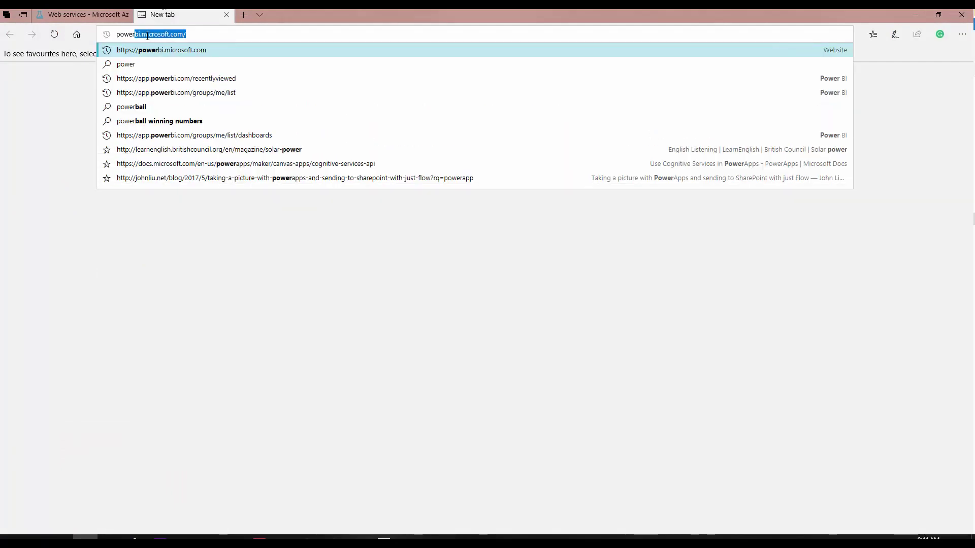
{"action": "key", "text": "Return"}
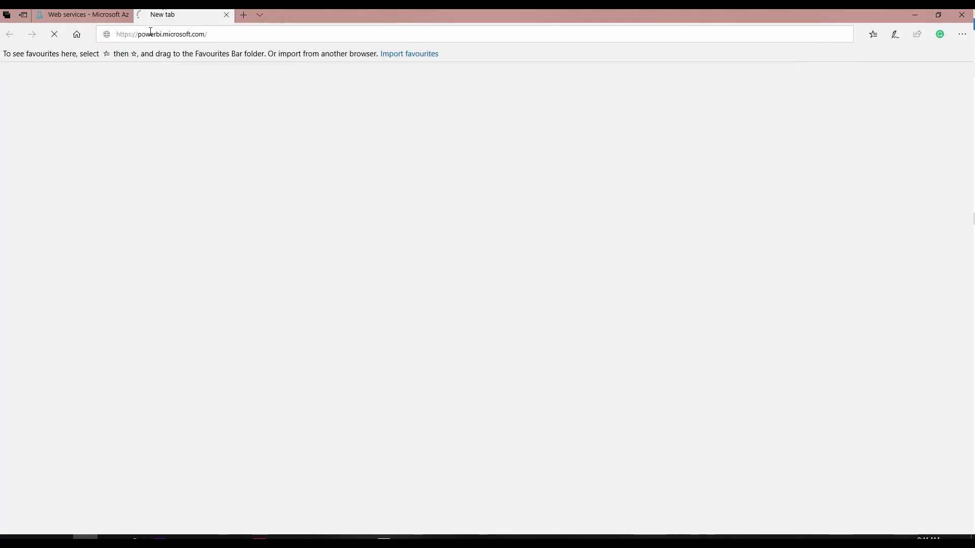
{"action": "left_click", "coordinate": [150, 31]}
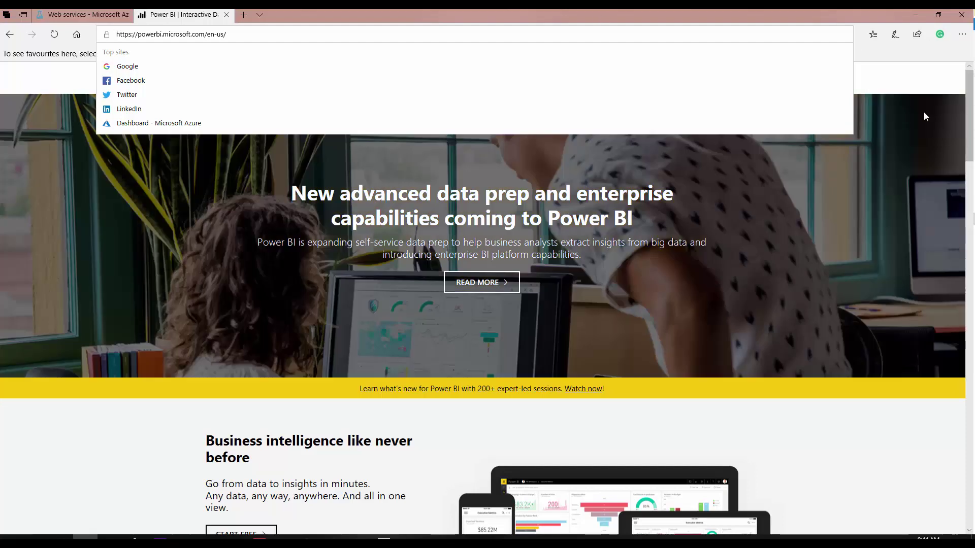
- Sign in to the Power BI service with the account that is connected to Windows
{"action": "left_click", "coordinate": [920, 86]}
{"action": "left_click", "coordinate": [694, 82]}
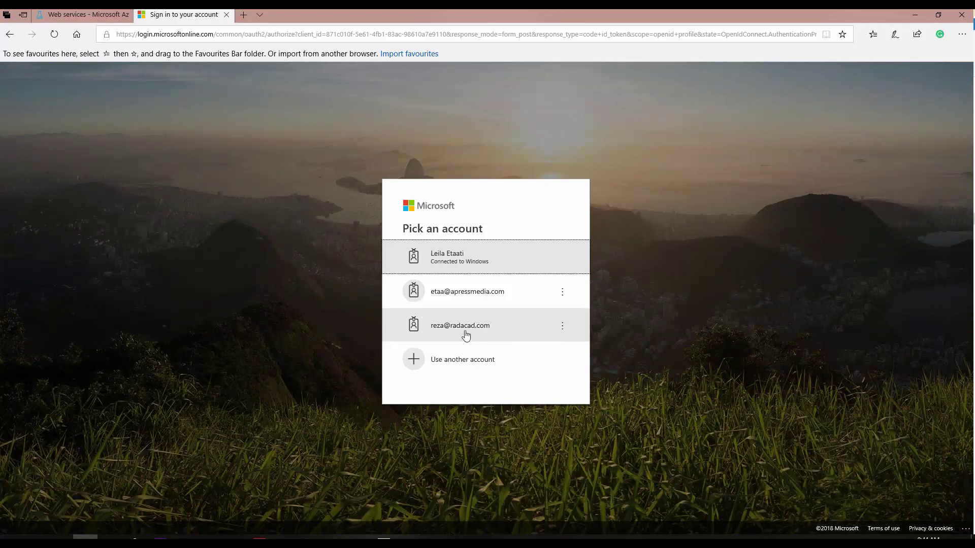
{"action": "left_click", "coordinate": [465, 333]}
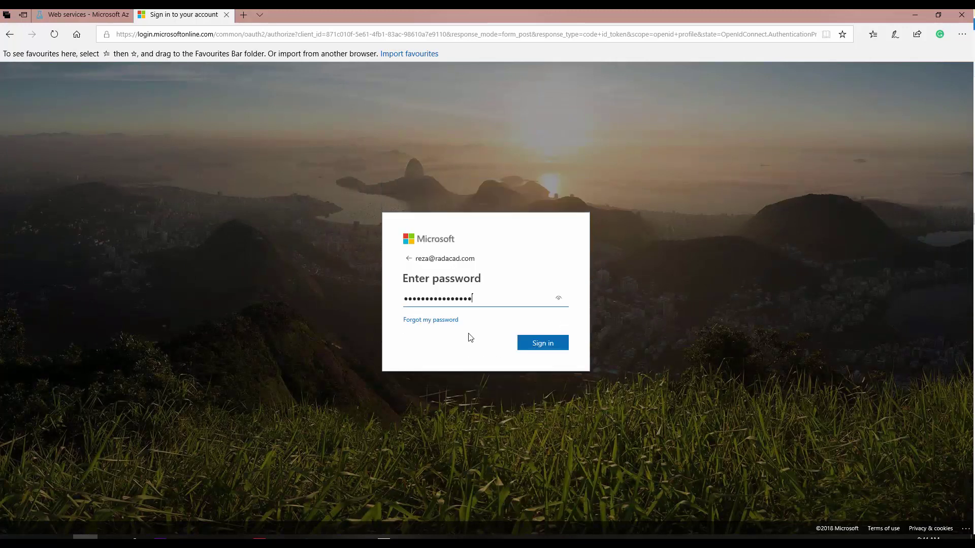
{"action": "left_click", "coordinate": [409, 258]}
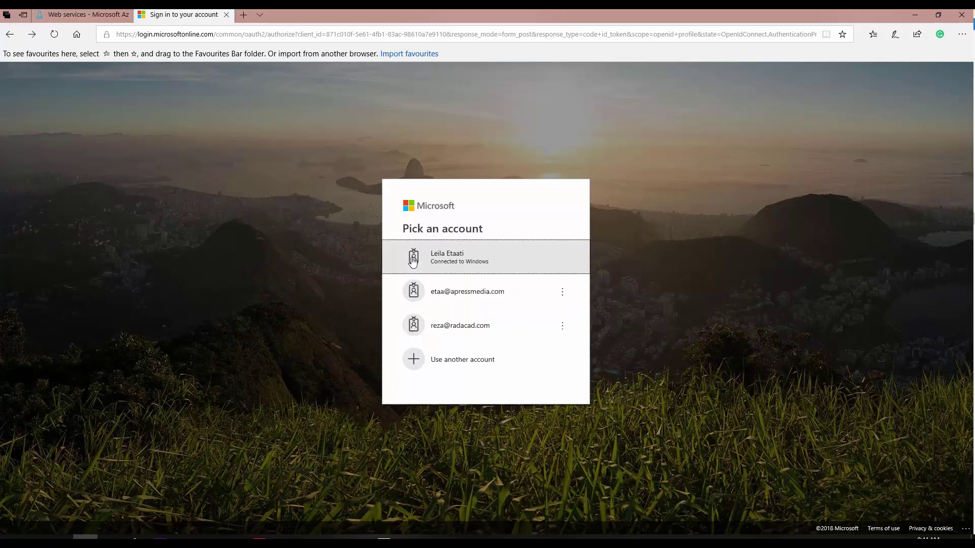
{"action": "left_click", "coordinate": [449, 264]}
{"action": "left_click", "coordinate": [543, 343]}
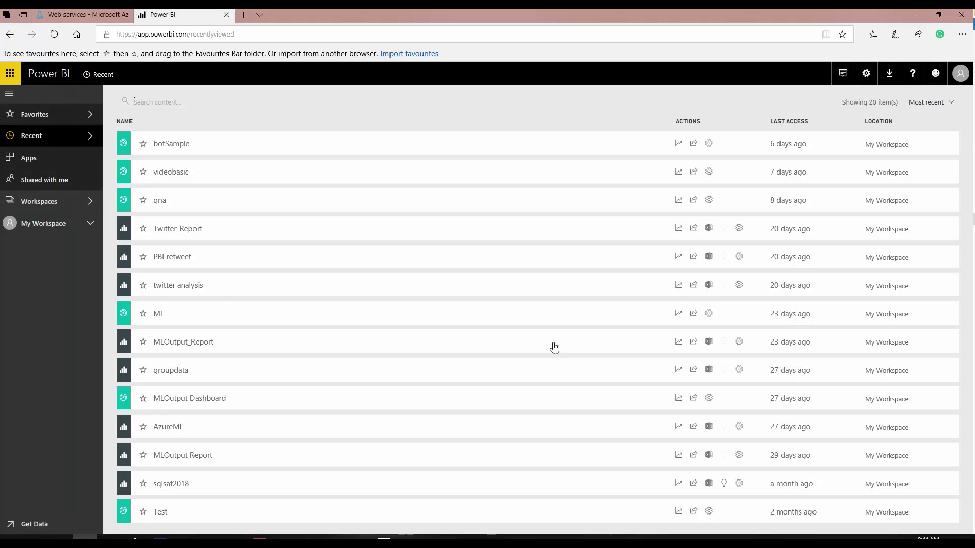
- Start a new streaming dataset in My Workspace with API as the data source
{"action": "left_click", "coordinate": [51, 226]}
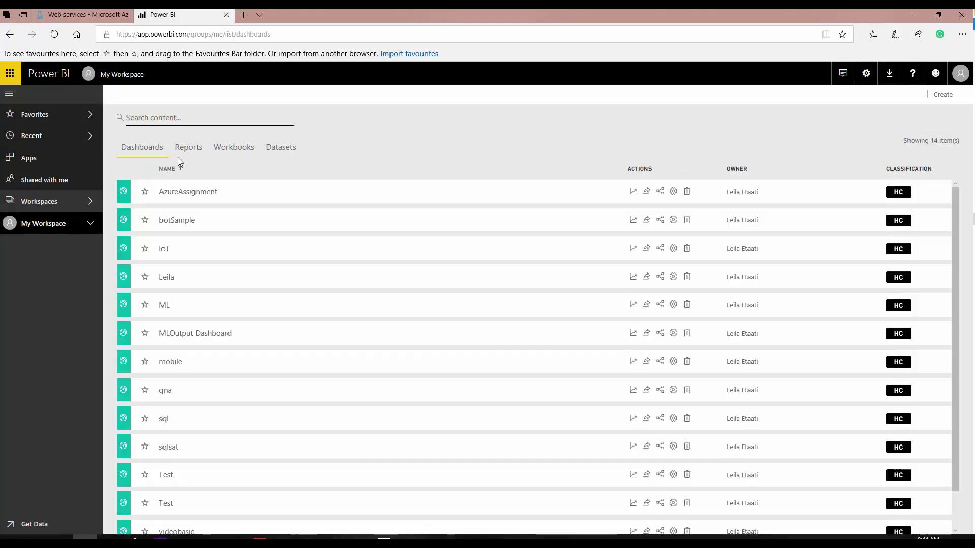
{"action": "left_click", "coordinate": [279, 149]}
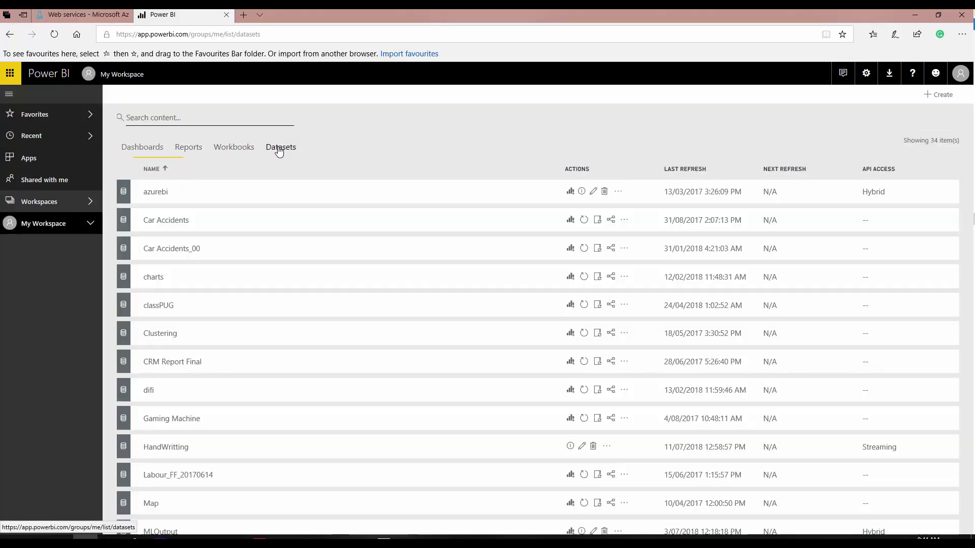
{"action": "left_click", "coordinate": [929, 98]}
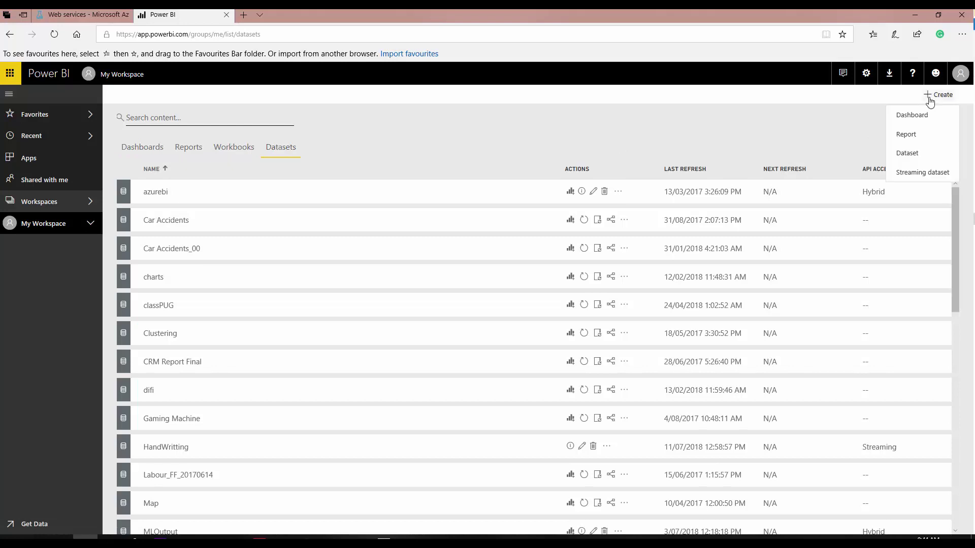
{"action": "left_click", "coordinate": [916, 173]}
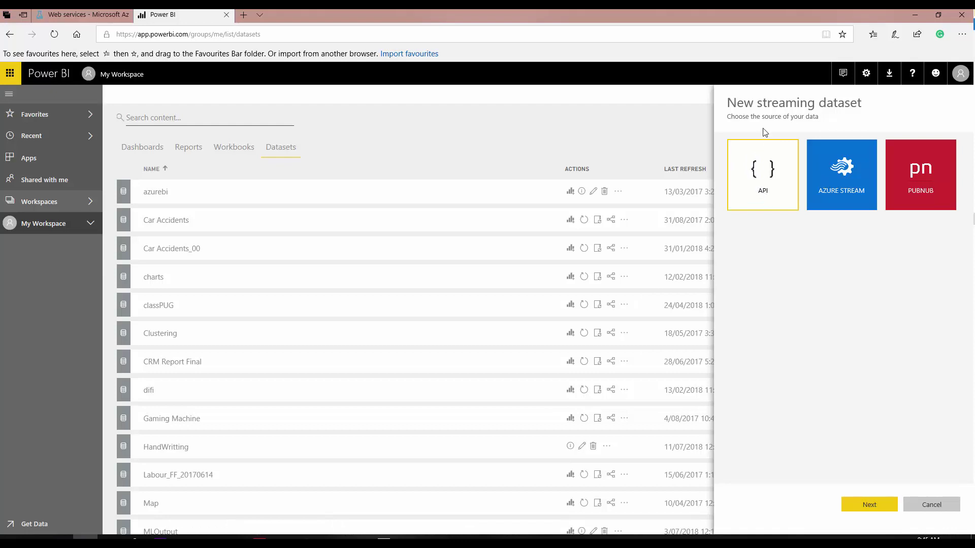
{"action": "left_click", "coordinate": [870, 505]}
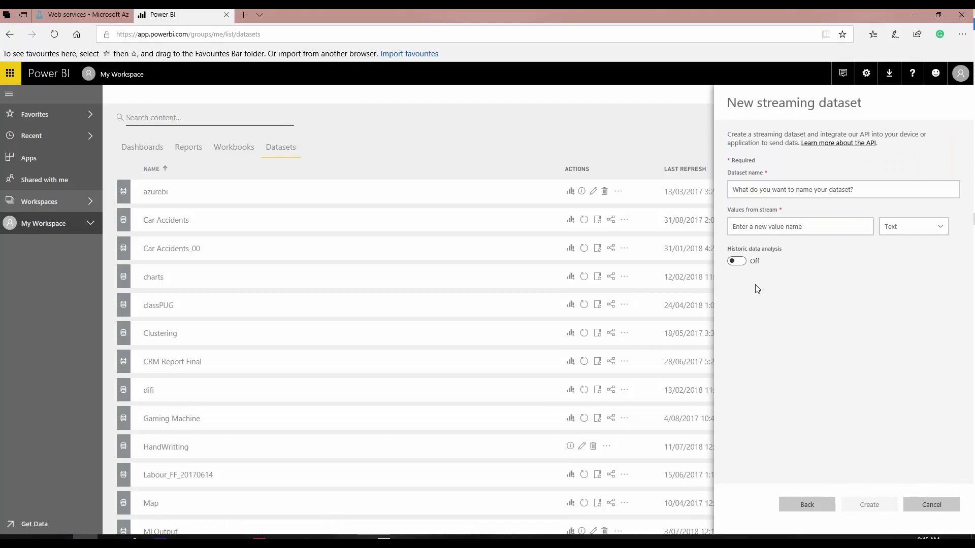
- Turn on historic data analysis and name the streaming dataset twittervideo
{"action": "left_click", "coordinate": [737, 262]}
{"action": "left_click", "coordinate": [738, 191]}
{"action": "left_click", "coordinate": [738, 192]}
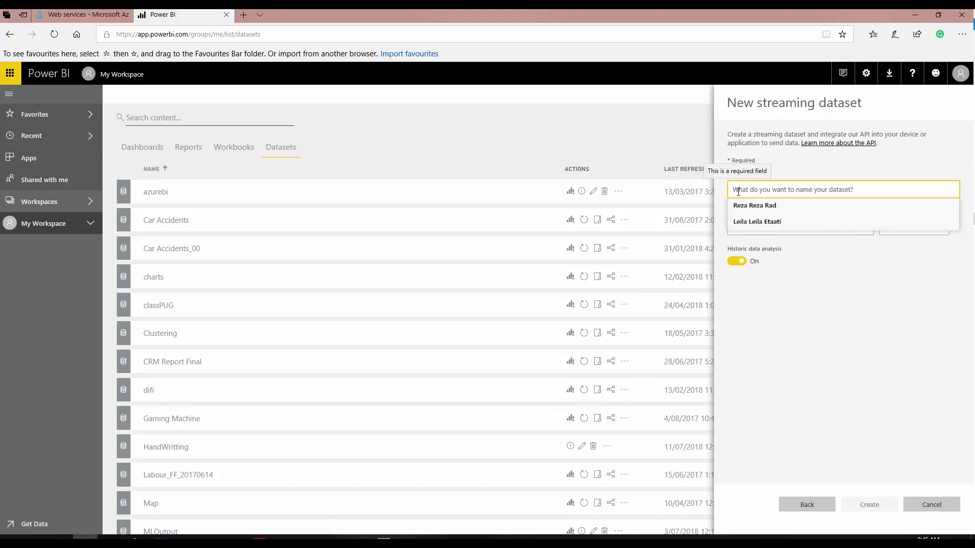
{"action": "left_click", "coordinate": [760, 190]}
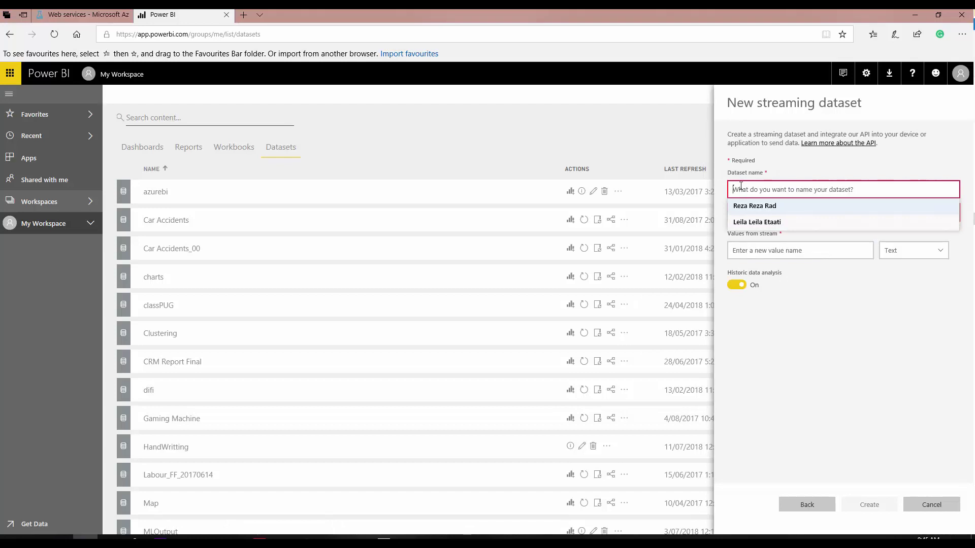
{"action": "type", "text": "tw"}
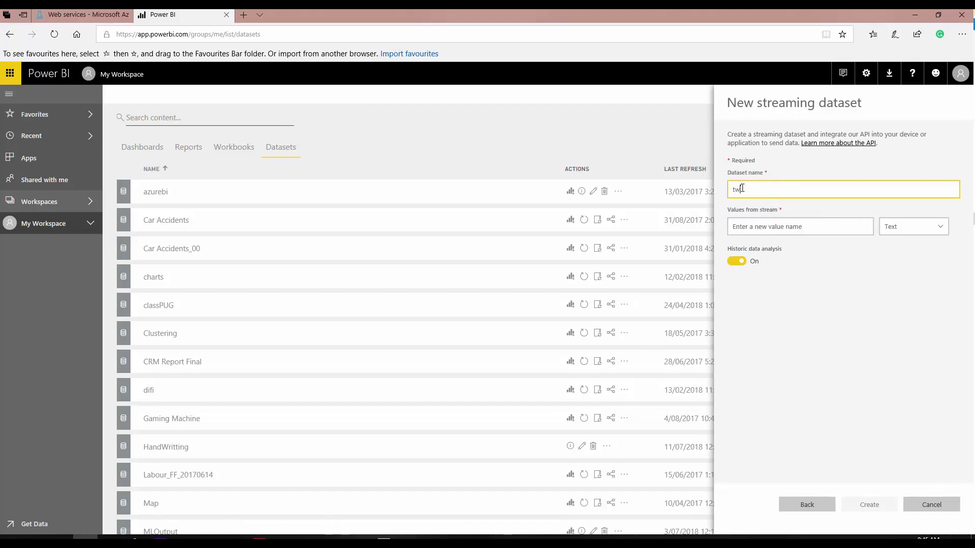
{"action": "type", "text": "ittervideo"}
- Add the stream values Username and Tweet as Text to the new dataset
{"action": "left_click", "coordinate": [741, 228]}
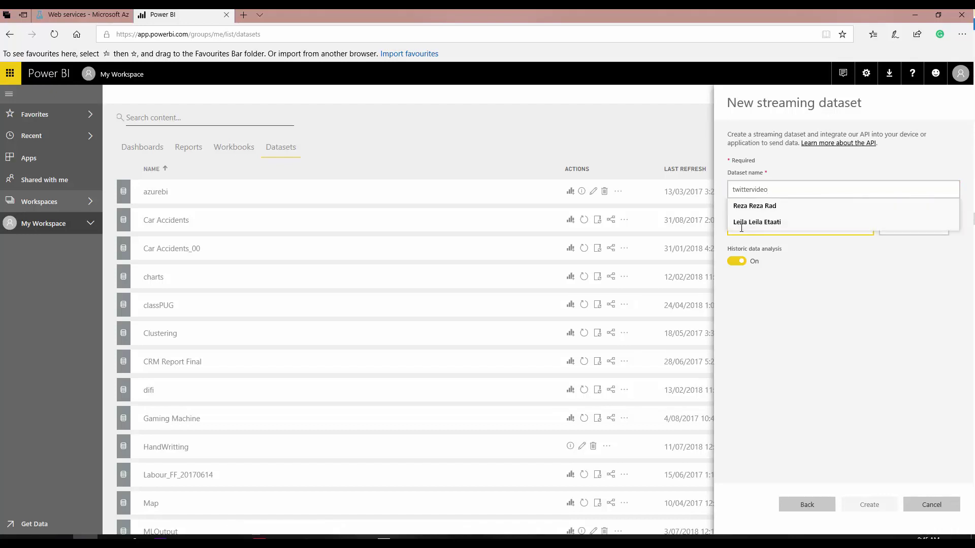
{"action": "type", "text": "User"}
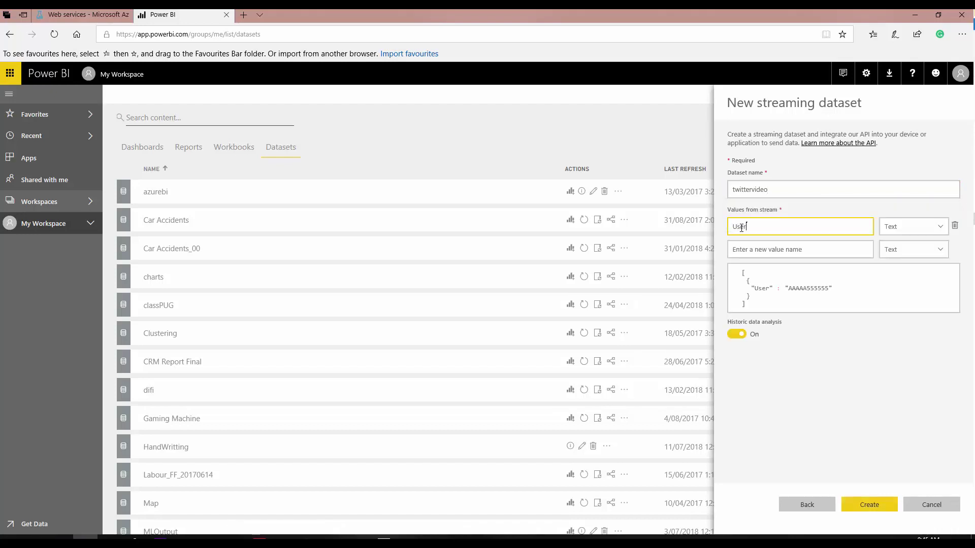
{"action": "type", "text": "name"}
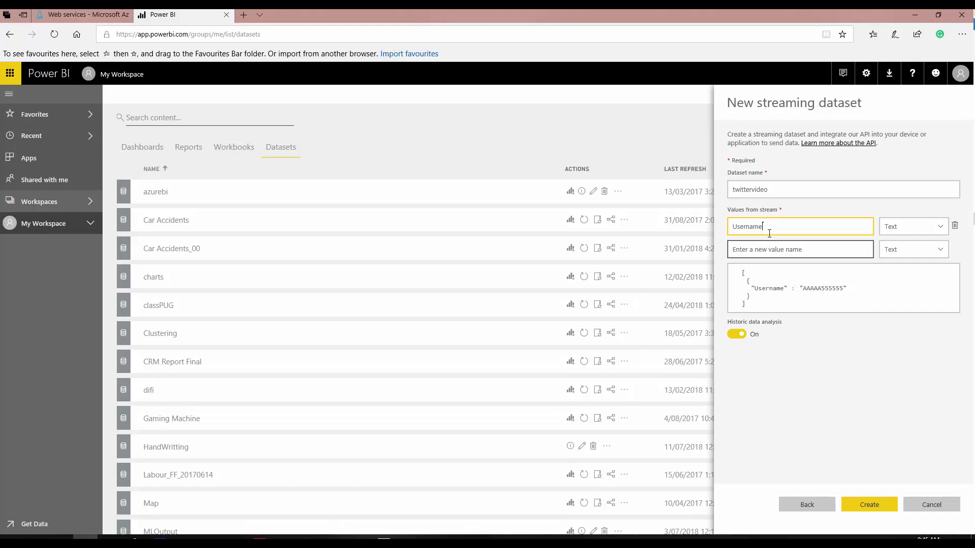
{"action": "left_click", "coordinate": [803, 248]}
{"action": "type", "text": "Tweet"}
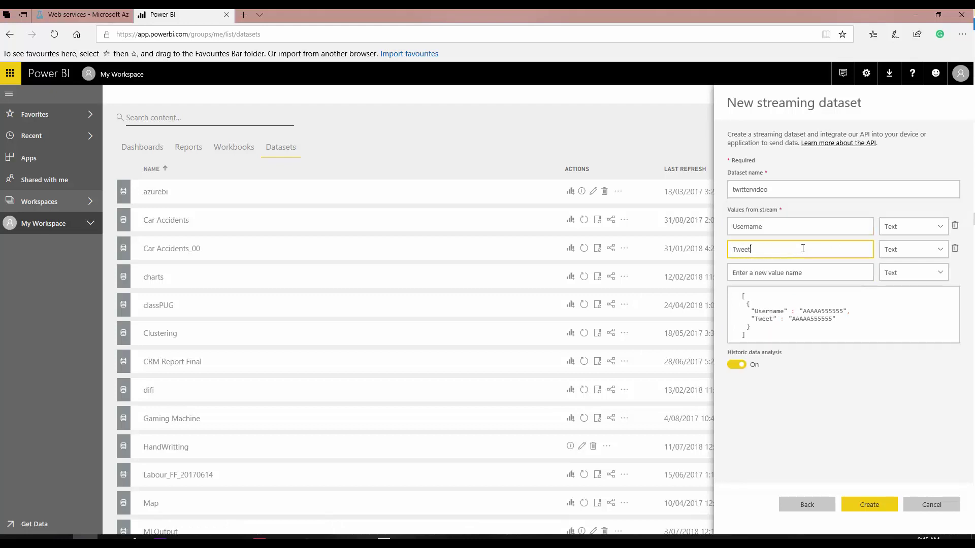
- Add two more Text stream values named Tweetby and Favorited below Tweet
{"action": "left_click", "coordinate": [777, 273]}
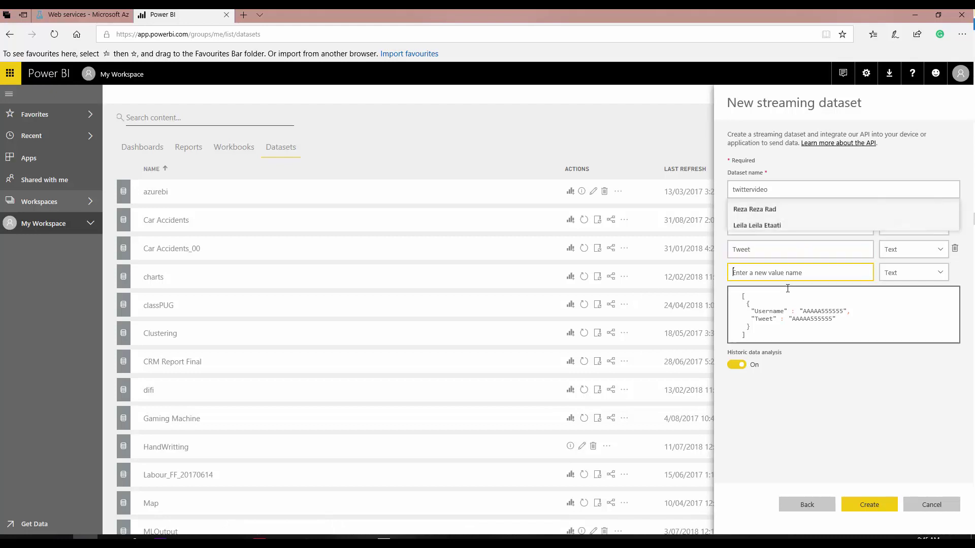
{"action": "left_click", "coordinate": [359, 537]}
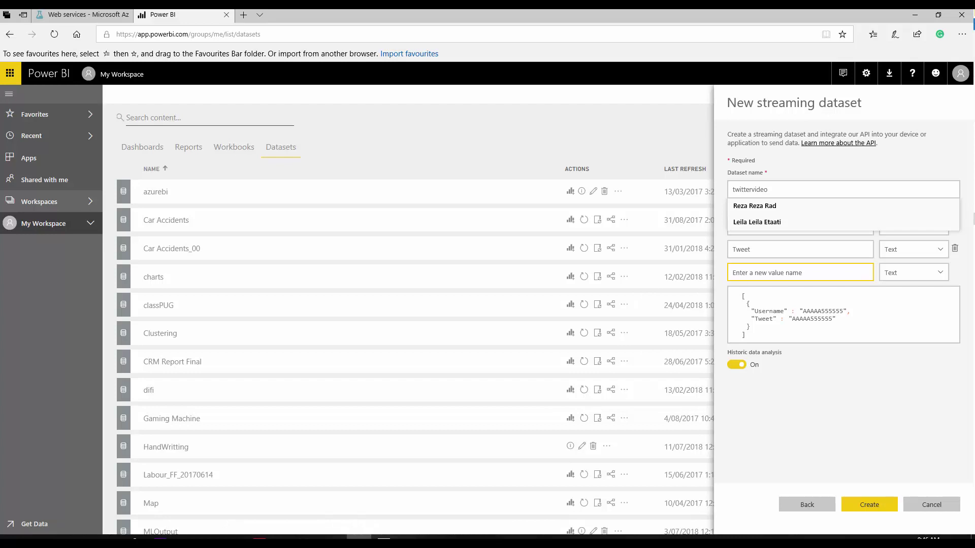
{"action": "left_click", "coordinate": [753, 271]}
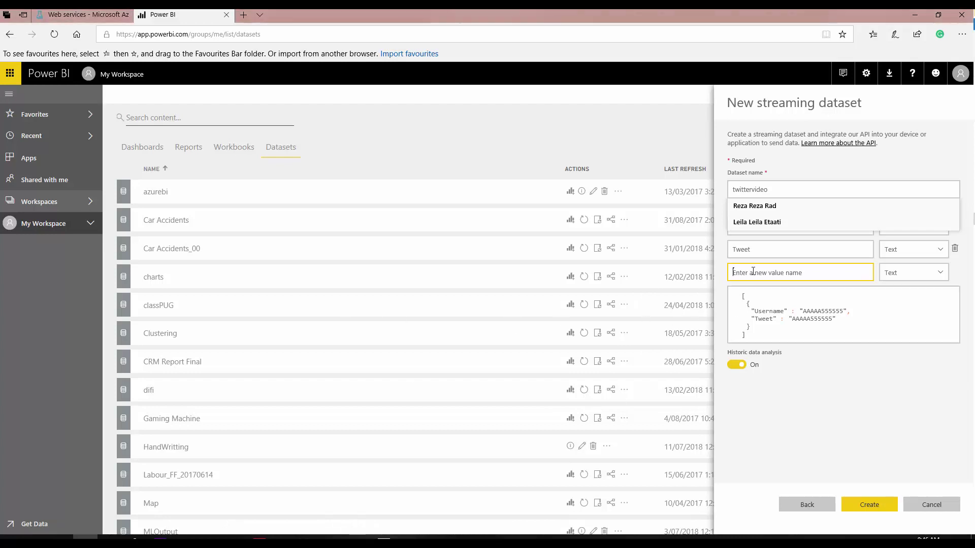
{"action": "type", "text": "Tweet"}
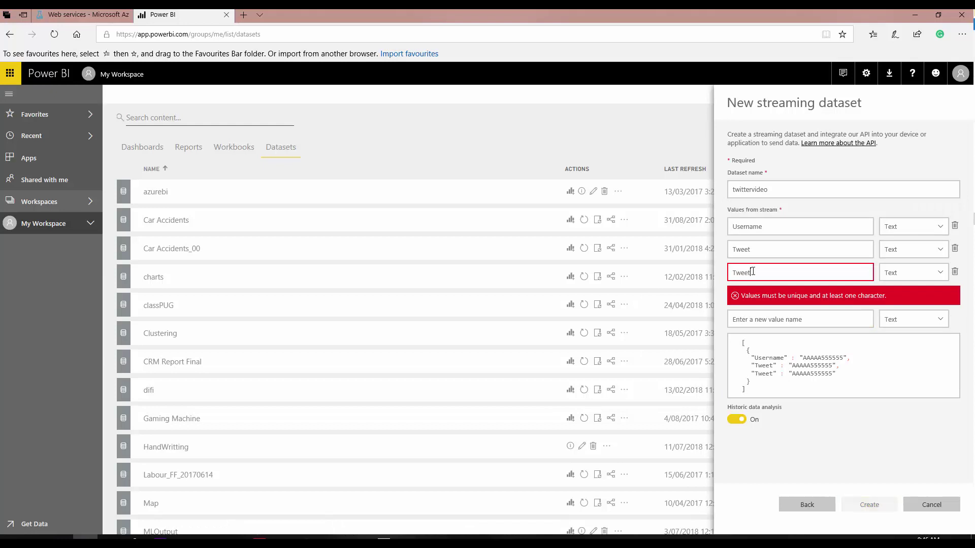
{"action": "type", "text": "by"}
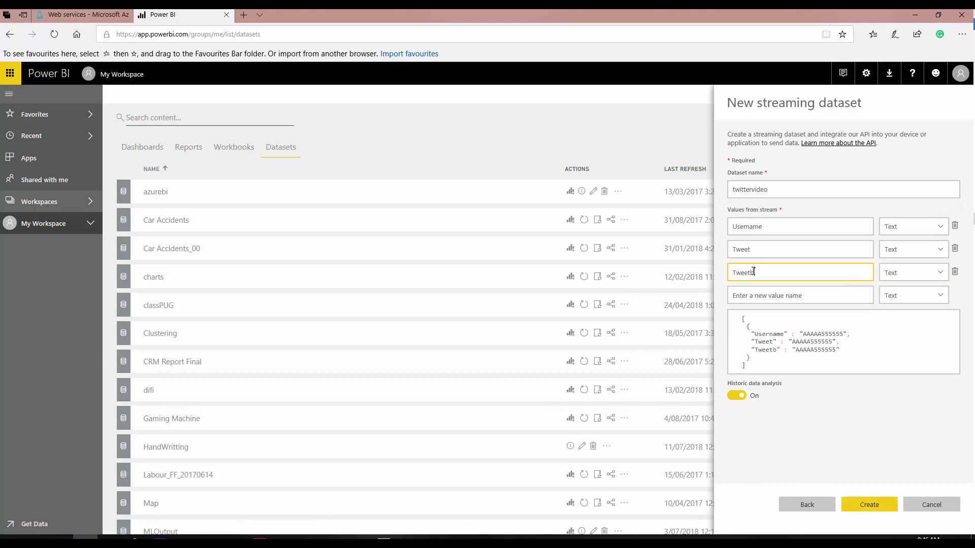
{"action": "left_click", "coordinate": [753, 295]}
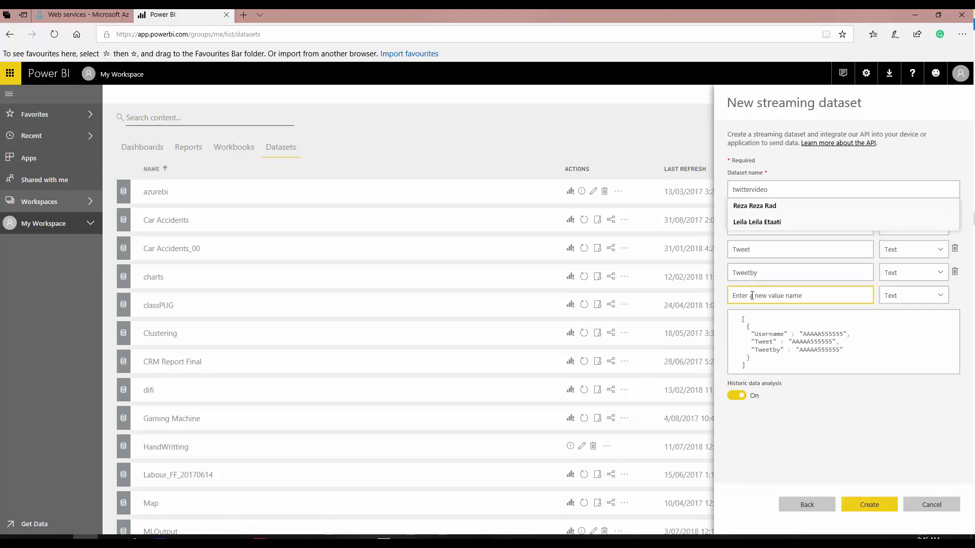
{"action": "type", "text": "Favorited"}
- Add a stream value named RetweetCount and set its data type to Number
{"action": "left_click", "coordinate": [770, 321]}
{"action": "type", "text": "Re"}
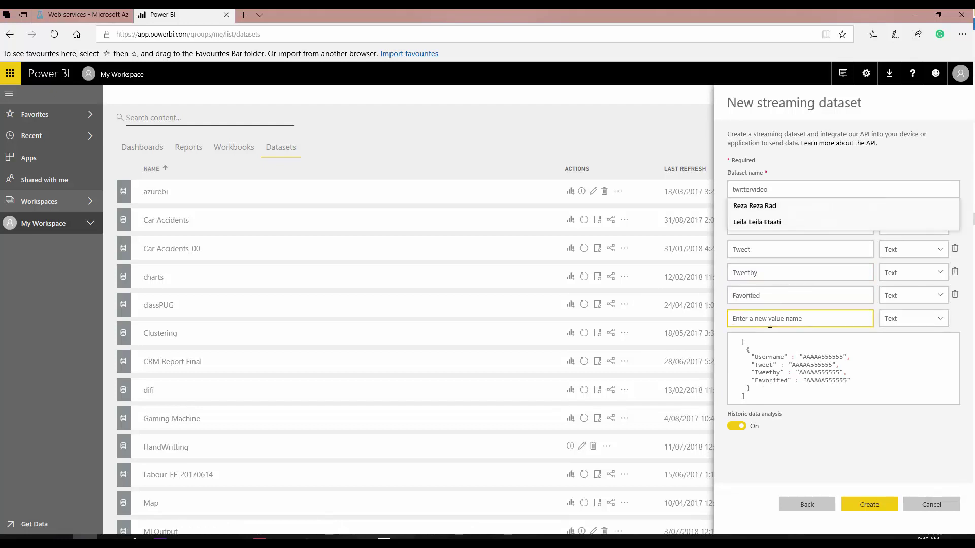
{"action": "type", "text": "twe"}
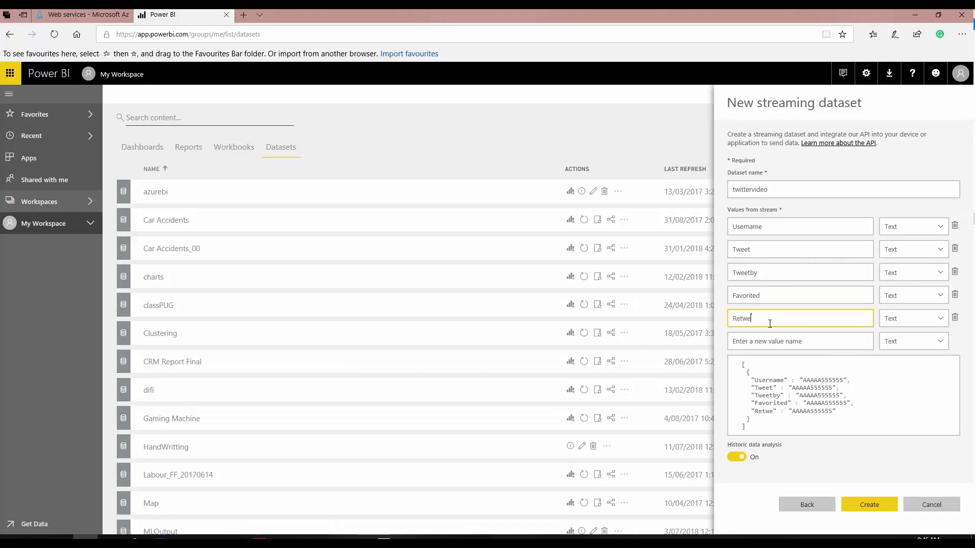
{"action": "type", "text": "etCount"}
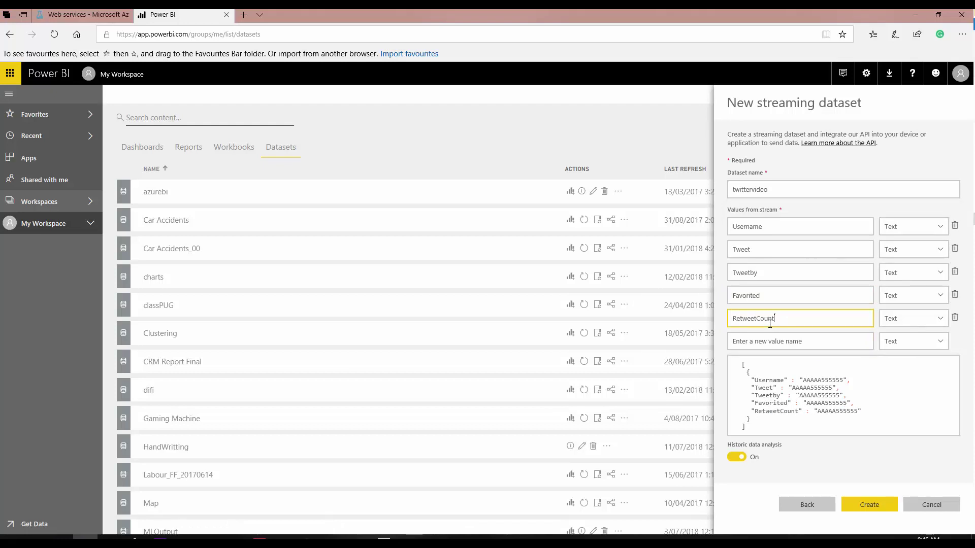
{"action": "left_click", "coordinate": [919, 320]}
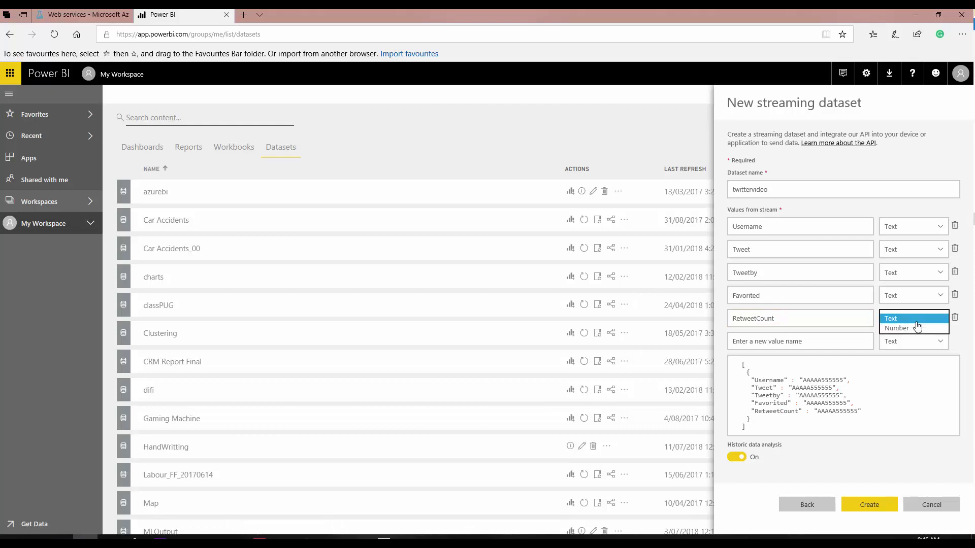
- Add a stream value named Score with the Number type and create the streaming dataset
{"action": "left_click", "coordinate": [758, 340]}
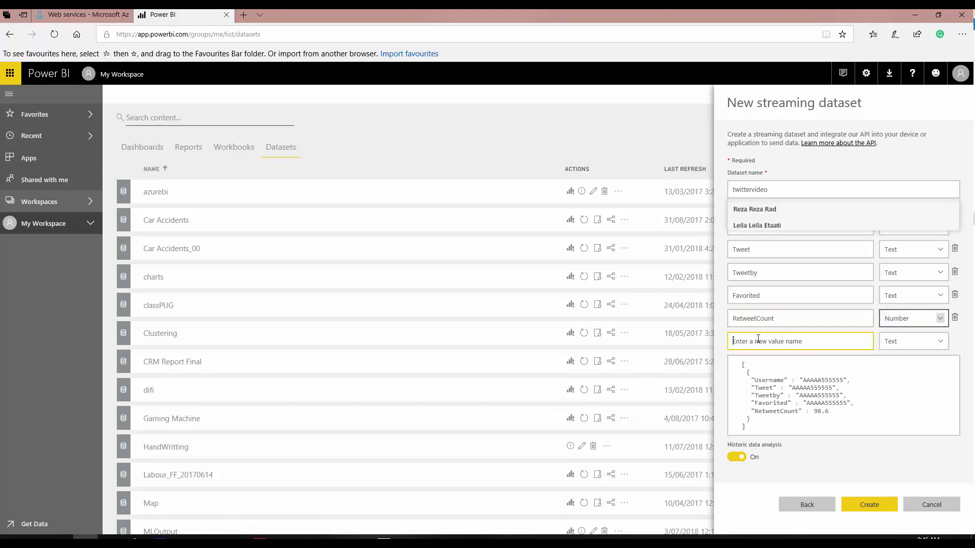
{"action": "type", "text": "Score"}
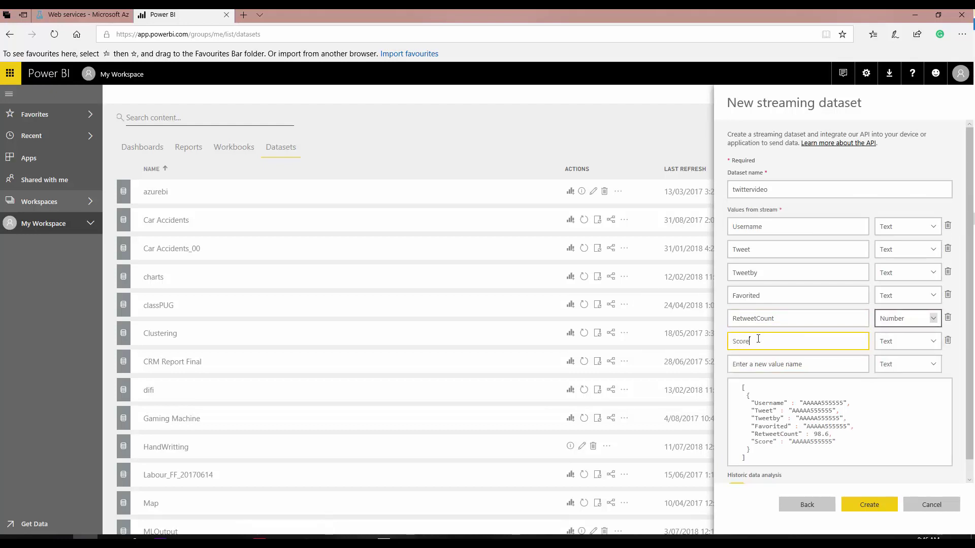
{"action": "left_click", "coordinate": [897, 341]}
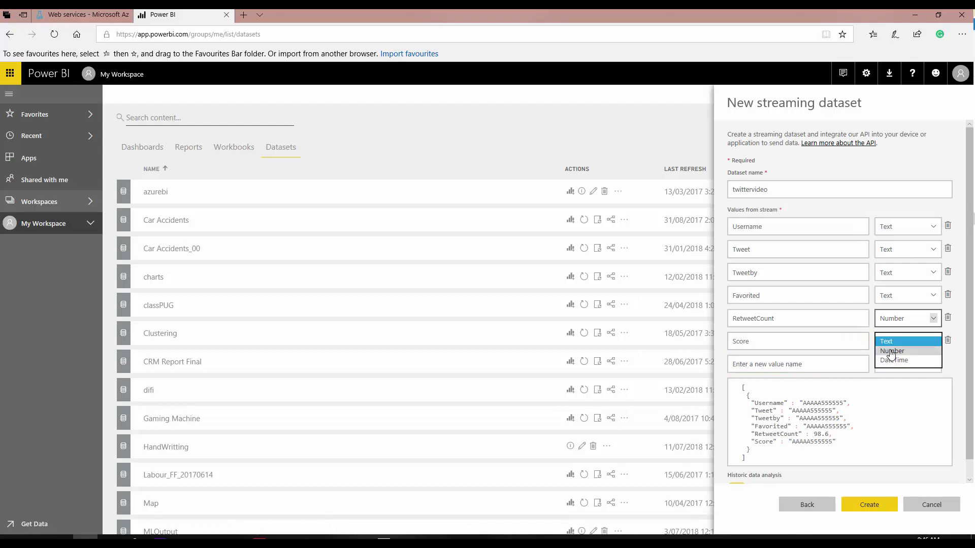
{"action": "left_click", "coordinate": [891, 354]}
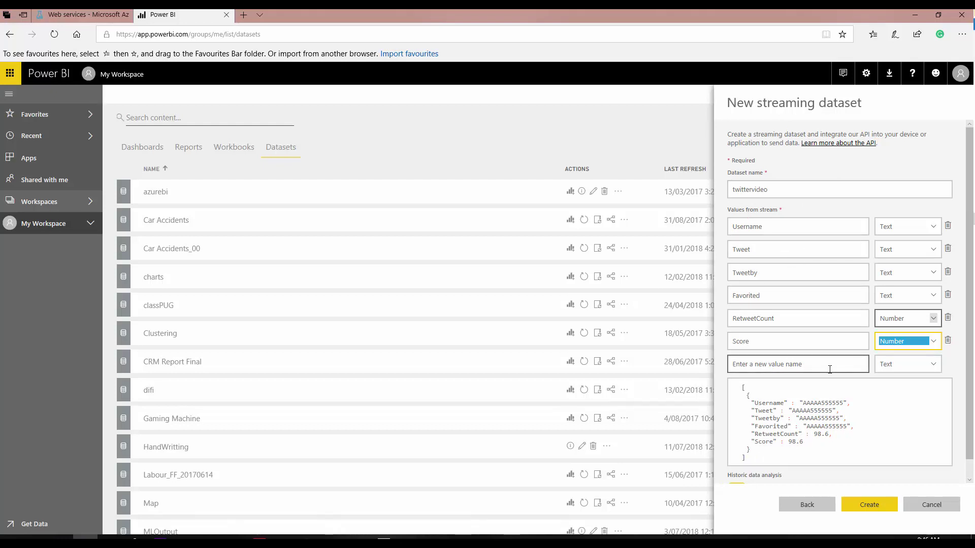
{"action": "left_click", "coordinate": [870, 505]}
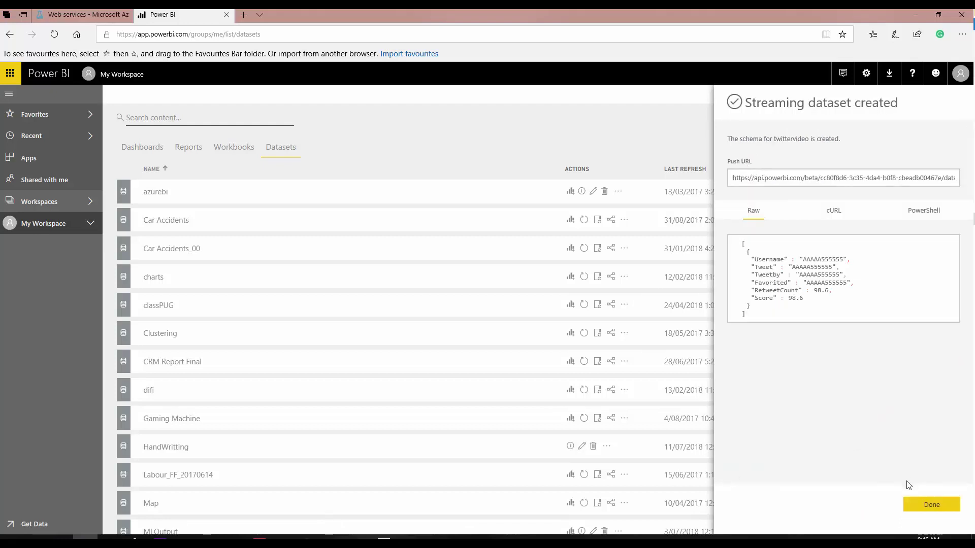
{"action": "left_click", "coordinate": [917, 506]}
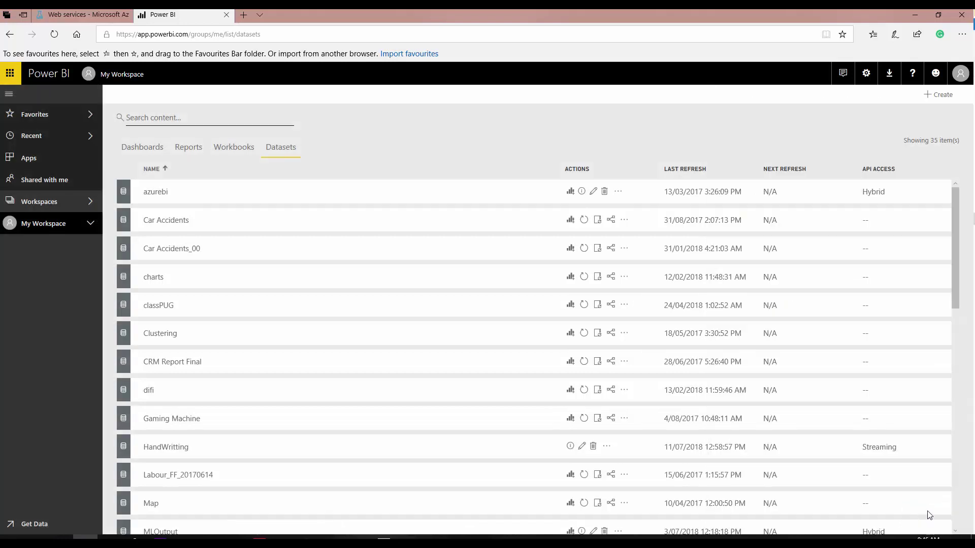
- Search the workspace datasets for "twitter"
{"action": "left_click", "coordinate": [175, 118]}
{"action": "type", "text": "twitter"}
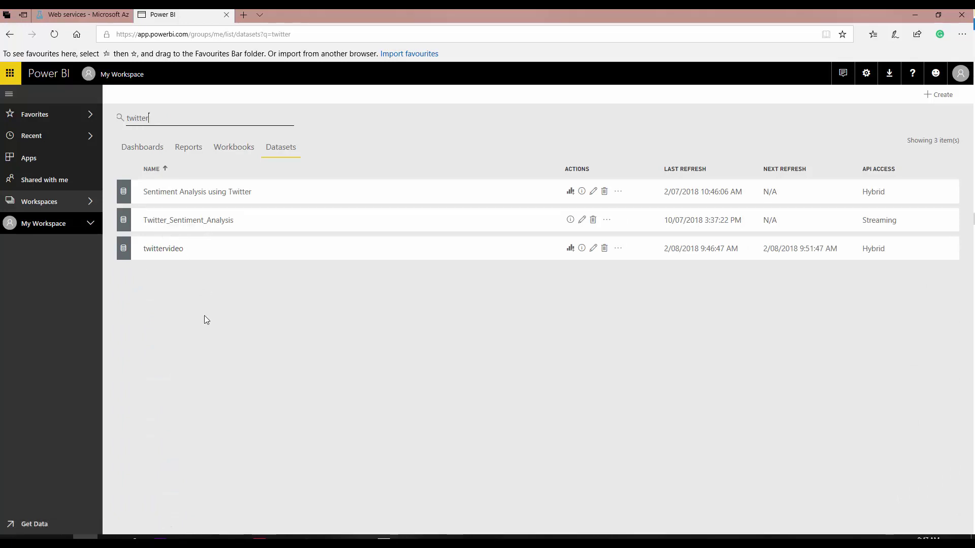
- Open portal.azure.com in a new browser tab and sign in to Microsoft Azure with the personal account
{"action": "left_click", "coordinate": [243, 15]}
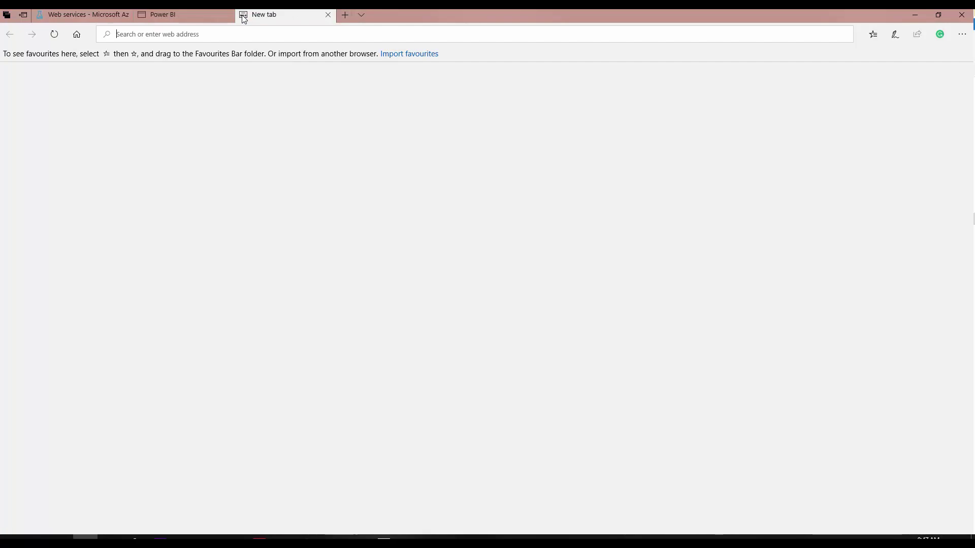
{"action": "type", "text": "portal.azure.com/"}
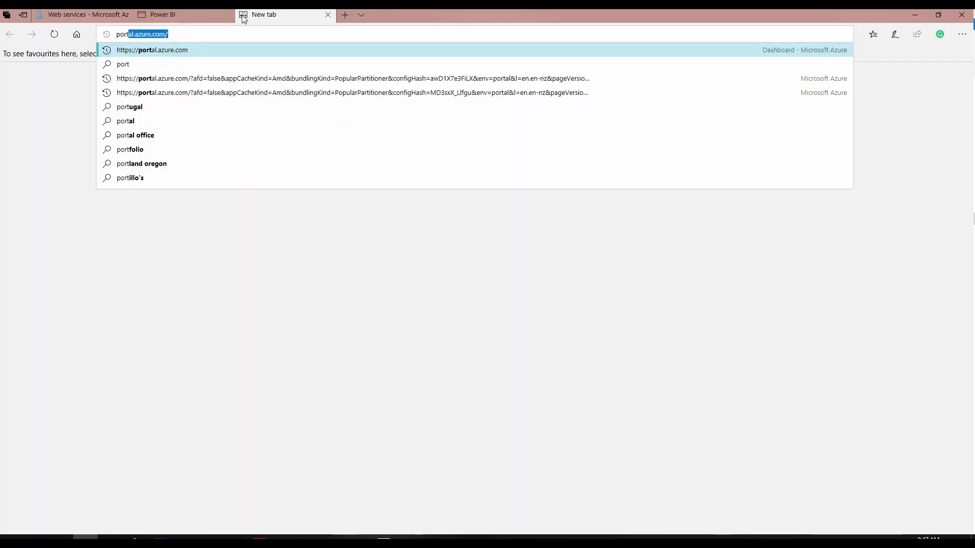
{"action": "key", "text": "Return"}
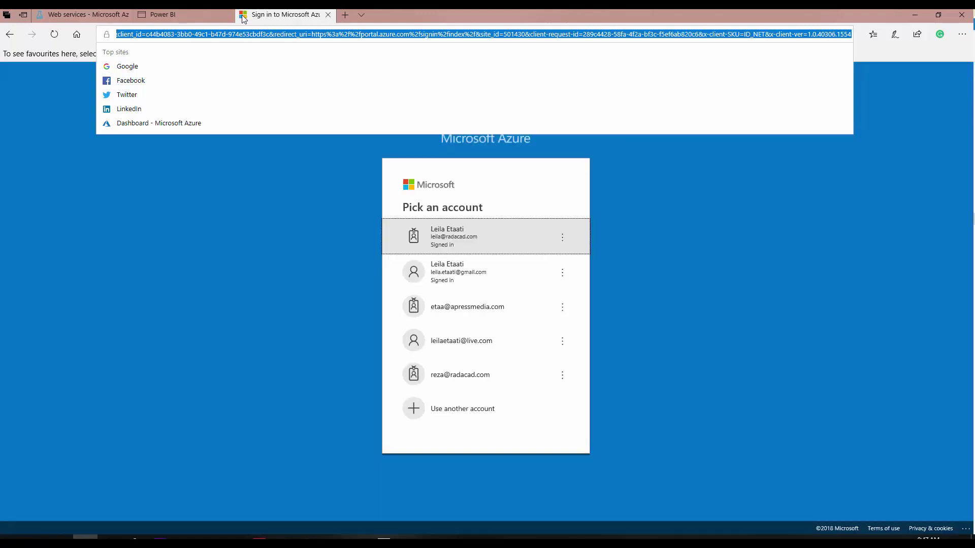
{"action": "left_click", "coordinate": [459, 275]}
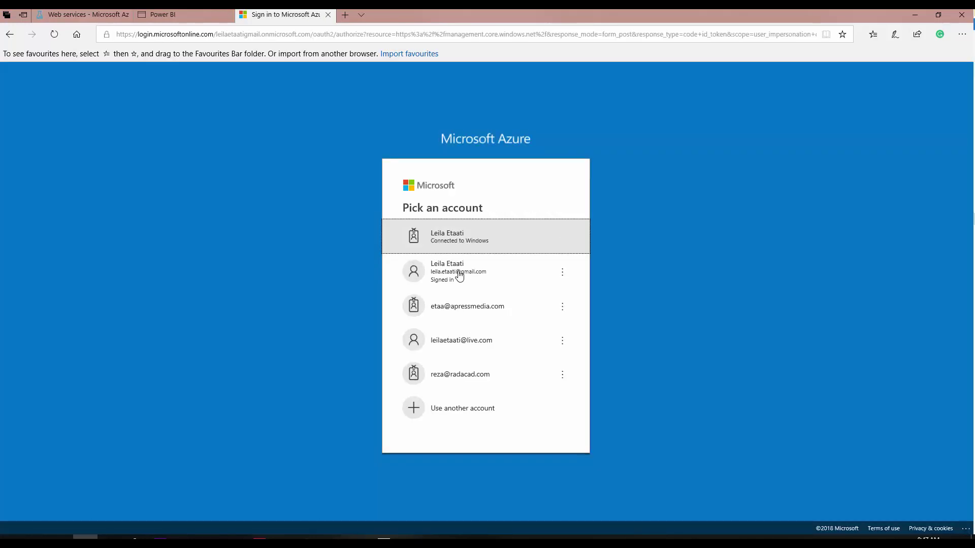
{"action": "left_click", "coordinate": [460, 278]}
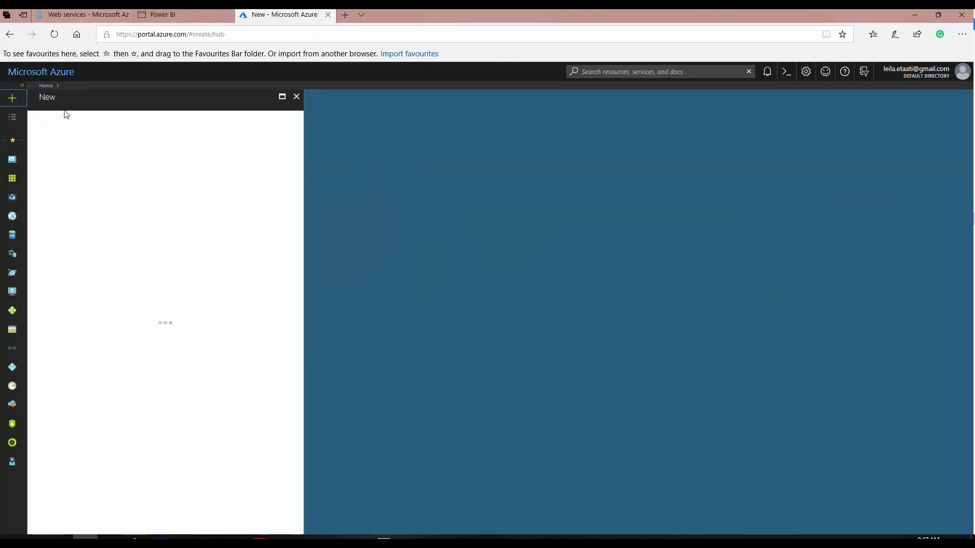
- Find Text Analytics in the Azure Marketplace, open its creation form, and close it without creating the service
{"action": "left_click", "coordinate": [85, 124]}
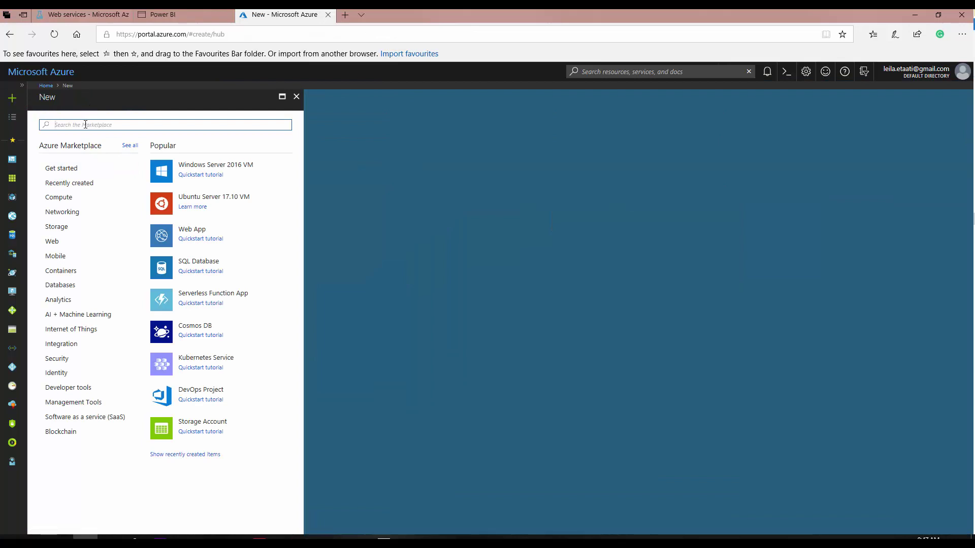
{"action": "type", "text": "text"}
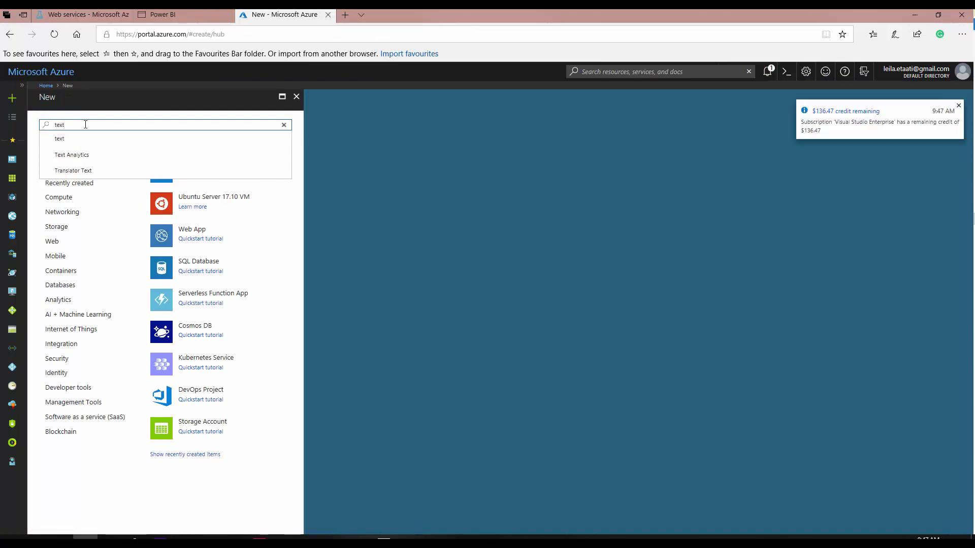
{"action": "left_click", "coordinate": [77, 157]}
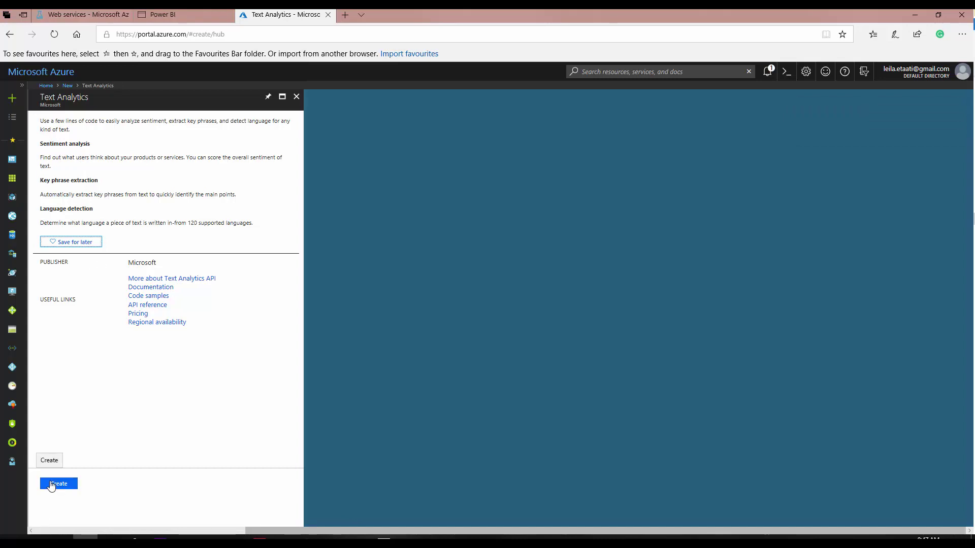
{"action": "left_click", "coordinate": [52, 486]}
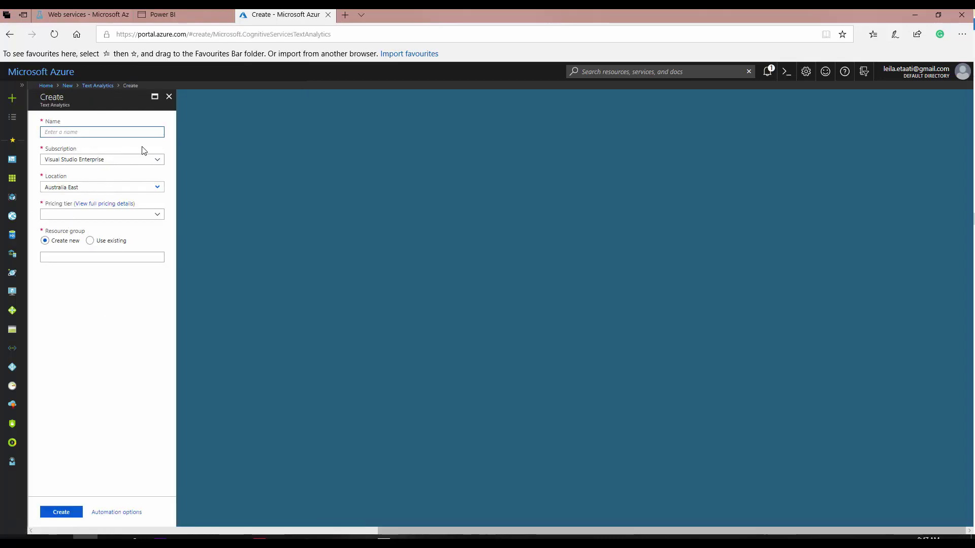
{"action": "left_click", "coordinate": [169, 96]}
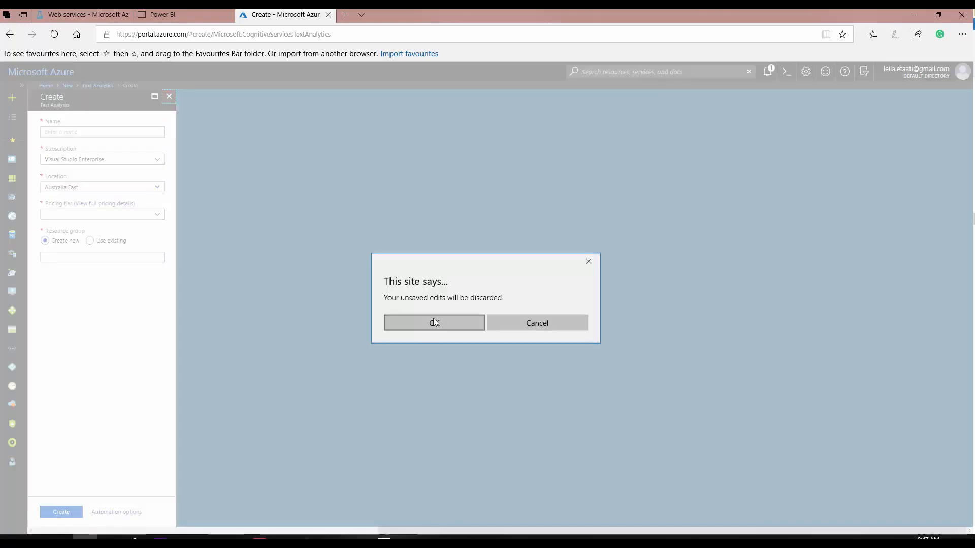
{"action": "left_click", "coordinate": [434, 323]}
{"action": "left_click", "coordinate": [296, 97]}
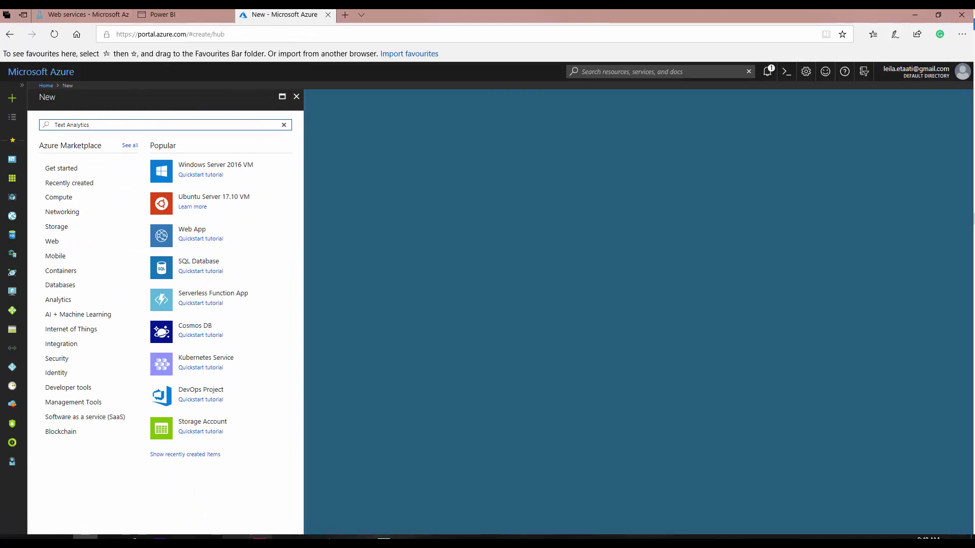
- Switch to the PowerPoint presentation to view the Power BI, Text Analytics and Microsoft Flow process slide, and return to the browser
{"action": "left_click", "coordinate": [334, 537]}
{"action": "left_click", "coordinate": [99, 390]}
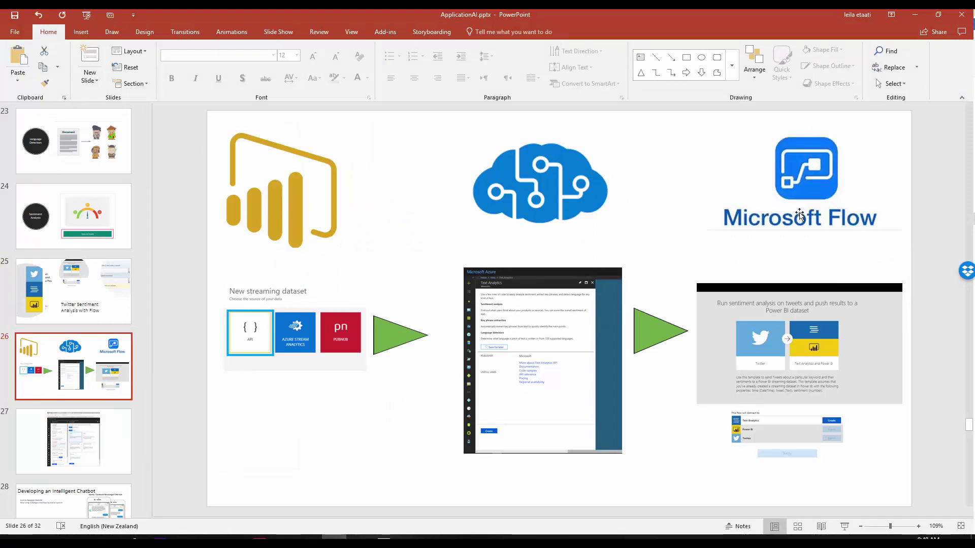
{"action": "left_click", "coordinate": [915, 14]}
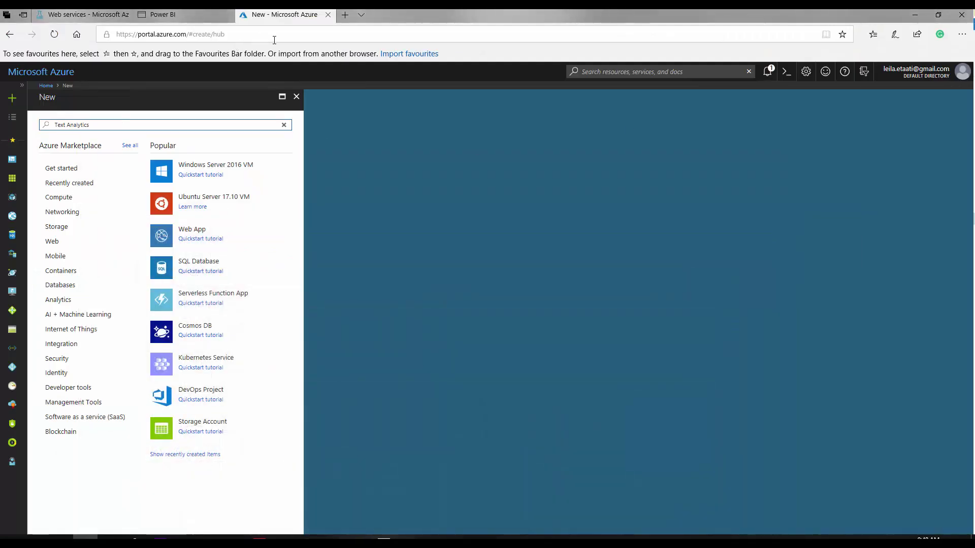
- Find the Microsoft Flow website with a web search in a new browser tab and sign in with the Windows-connected account
{"action": "left_click", "coordinate": [346, 15]}
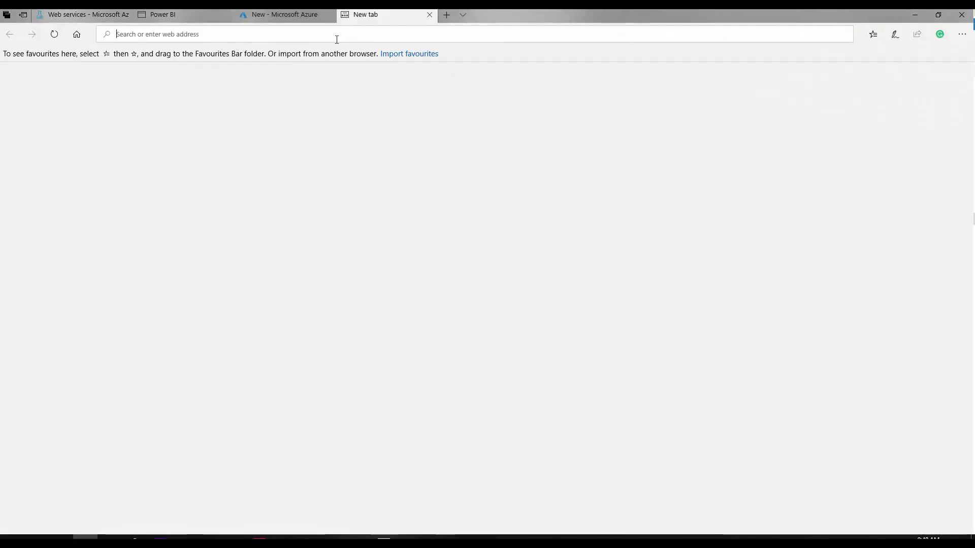
{"action": "type", "text": "micr"}
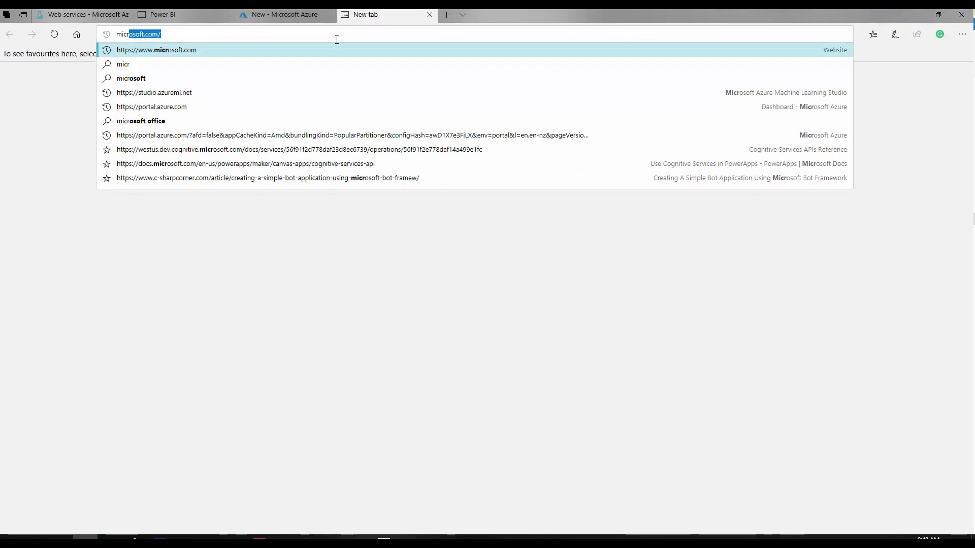
{"action": "type", "text": "osoft f"}
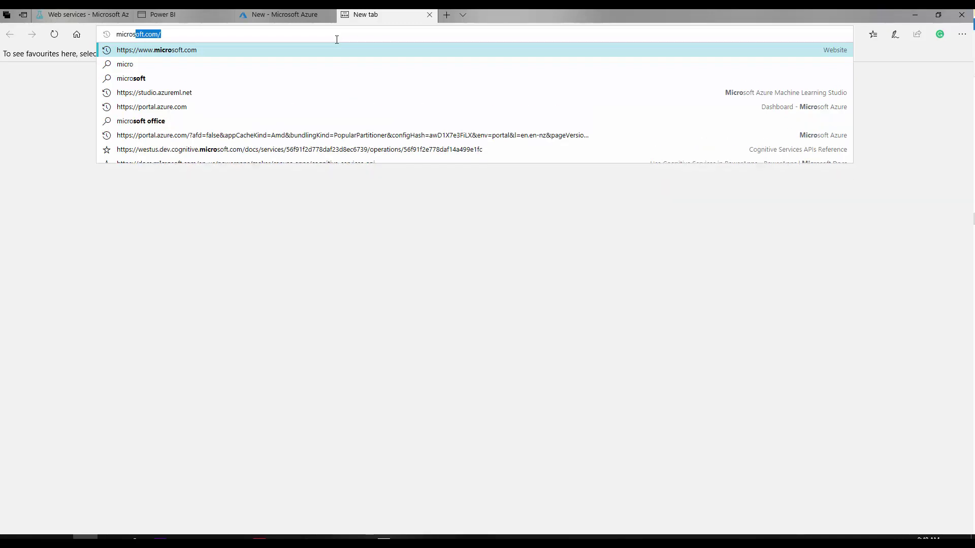
{"action": "type", "text": "low"}
{"action": "key", "text": "Return"}
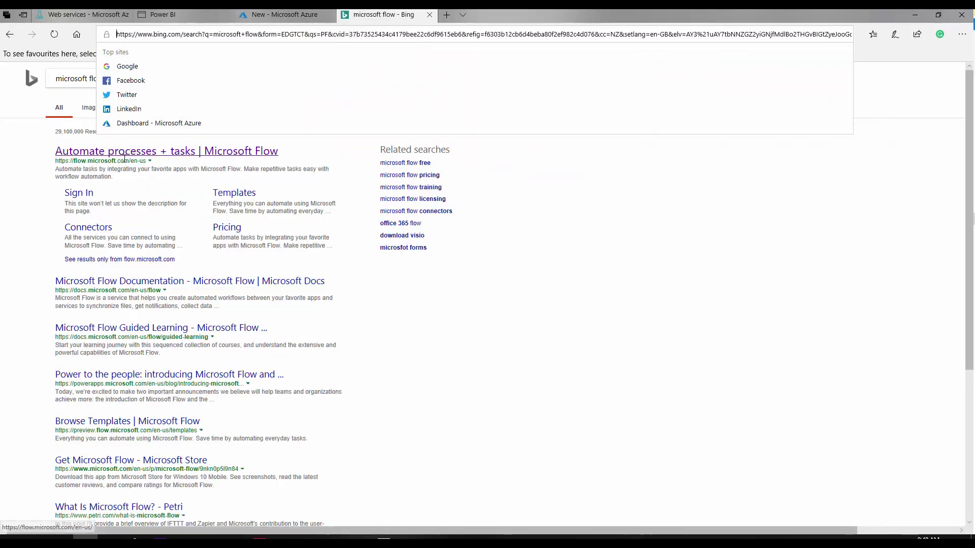
{"action": "left_click", "coordinate": [124, 160]}
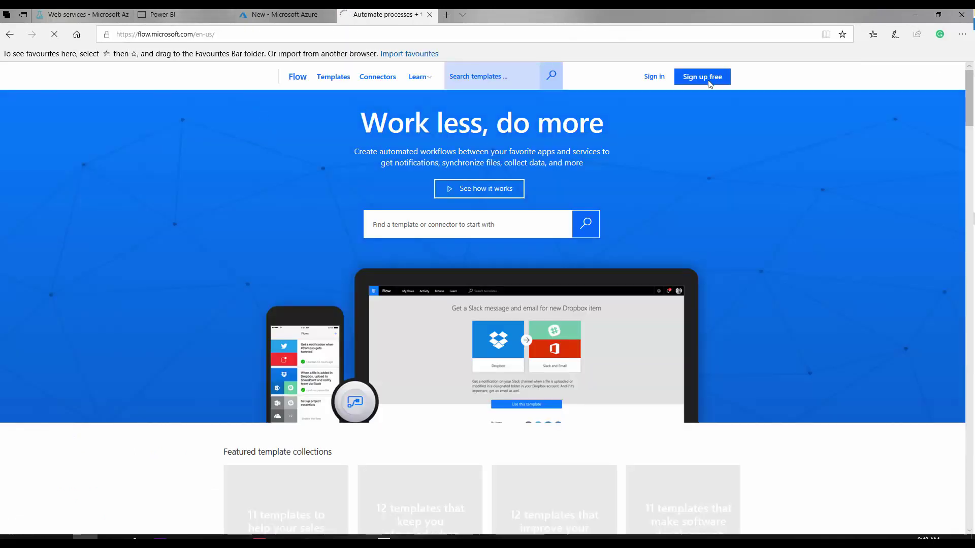
{"action": "left_click", "coordinate": [654, 77]}
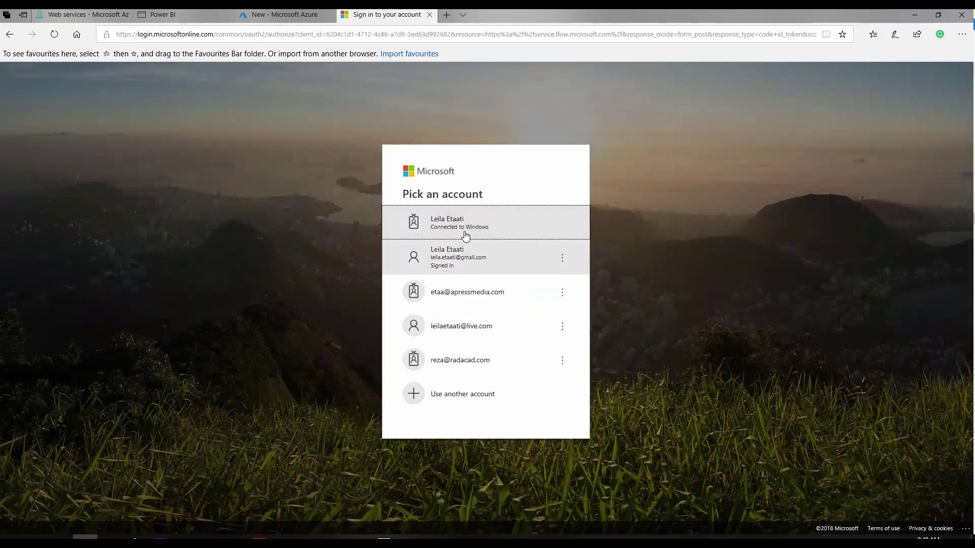
{"action": "left_click", "coordinate": [460, 224]}
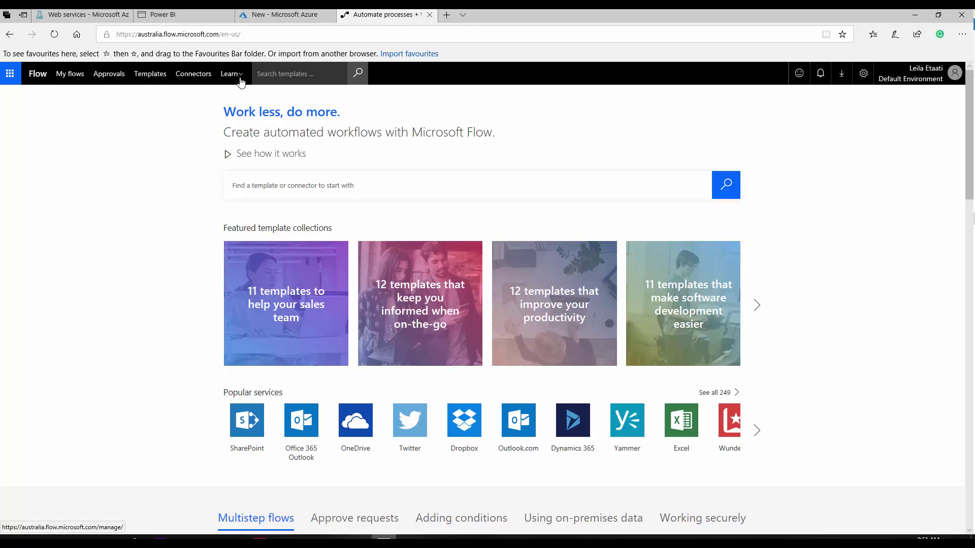
- Open the Flow template gallery and look through the available templates
{"action": "left_click", "coordinate": [150, 80]}
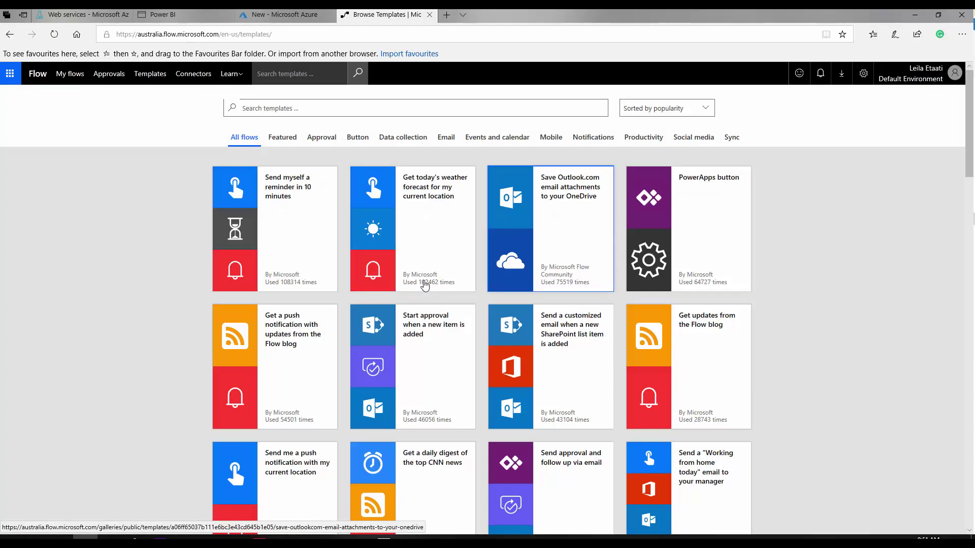
{"action": "scroll", "coordinate": [569, 348], "scroll_direction": "down", "scroll_amount": 10}
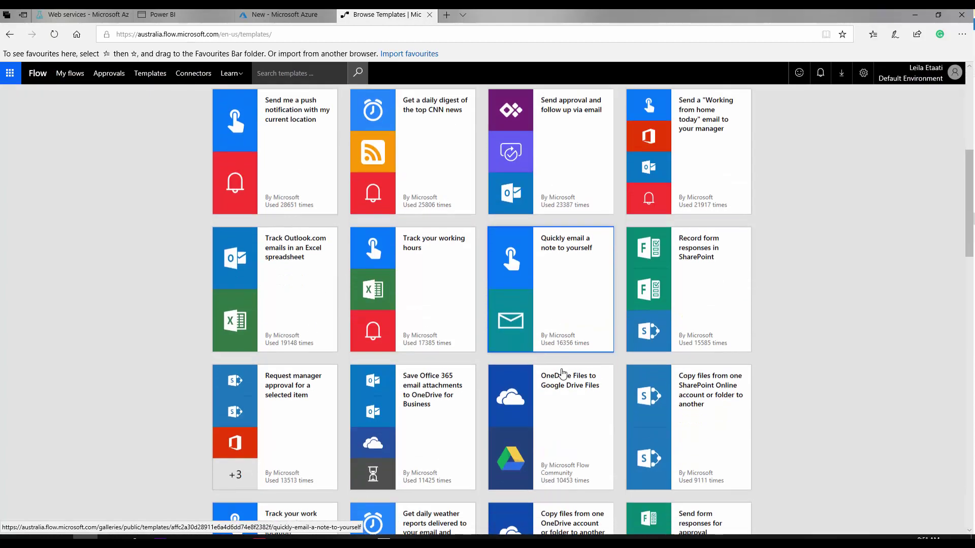
{"action": "scroll", "coordinate": [576, 346], "scroll_direction": "down", "scroll_amount": 5}
{"action": "scroll", "coordinate": [576, 345], "scroll_direction": "up", "scroll_amount": 15}
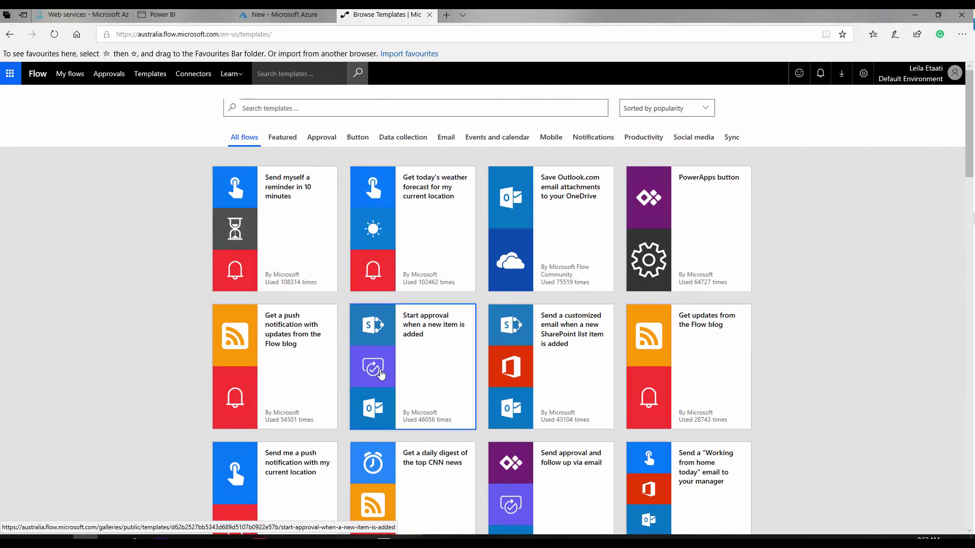
- Search the flow templates for "text analytics", dismissing the feedback survey, and look through the matching templates
{"action": "left_click", "coordinate": [325, 108]}
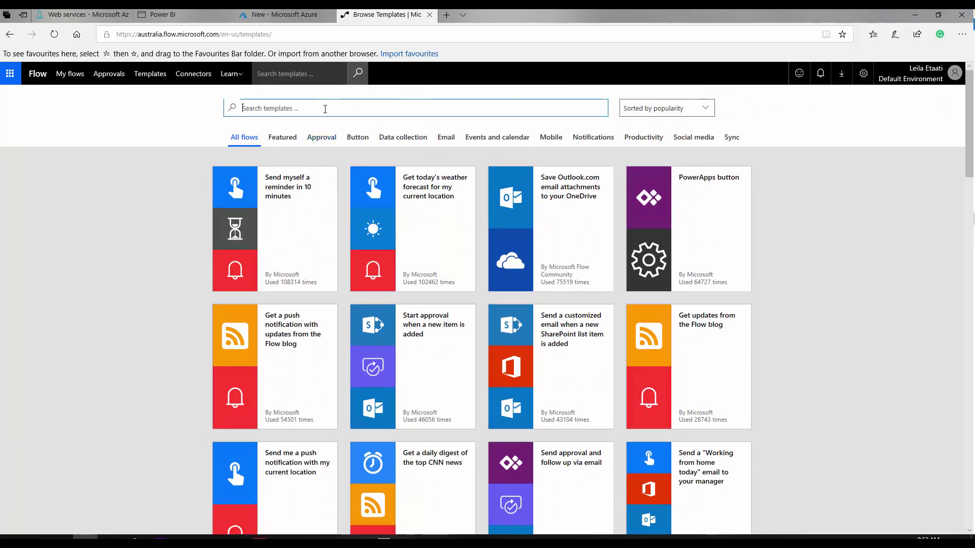
{"action": "type", "text": "text analytics"}
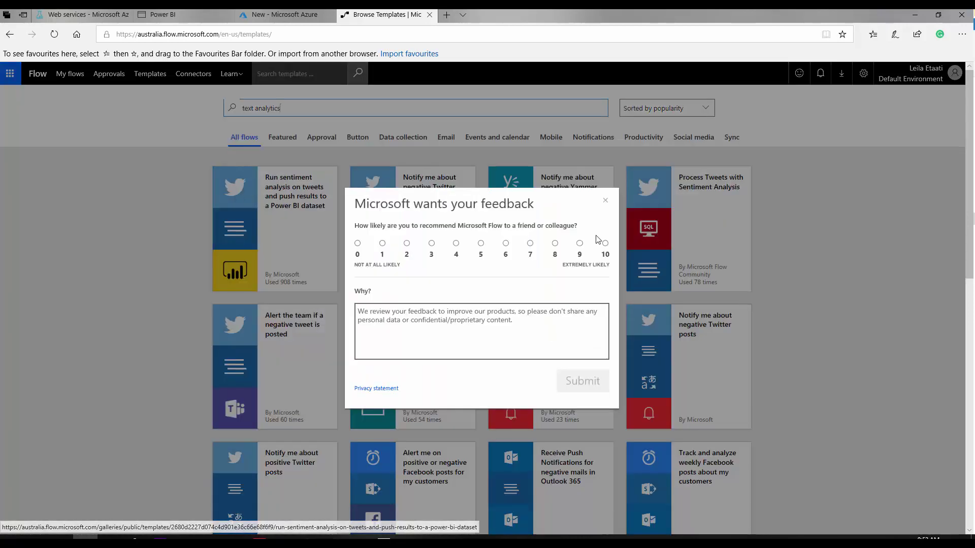
{"action": "left_click", "coordinate": [605, 205]}
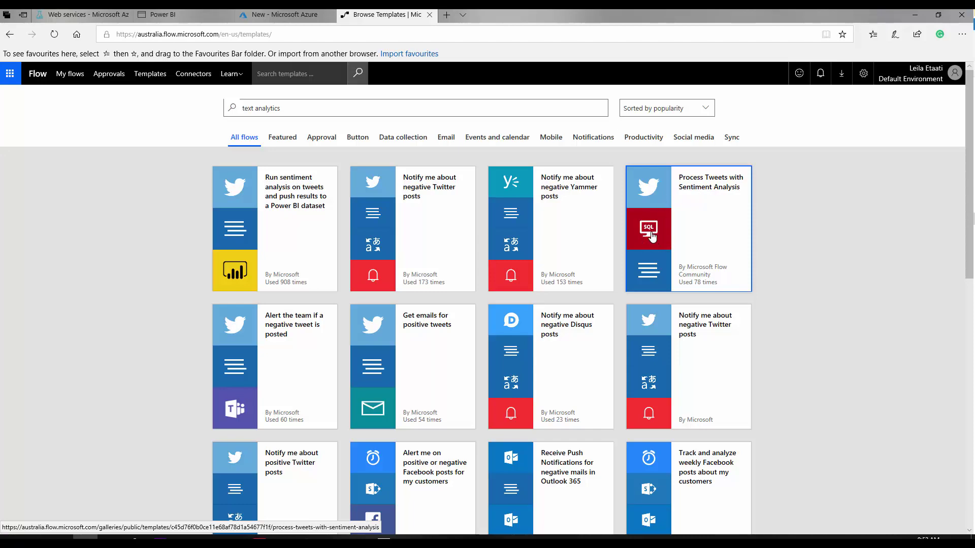
{"action": "scroll", "coordinate": [624, 358], "scroll_direction": "down", "scroll_amount": 8}
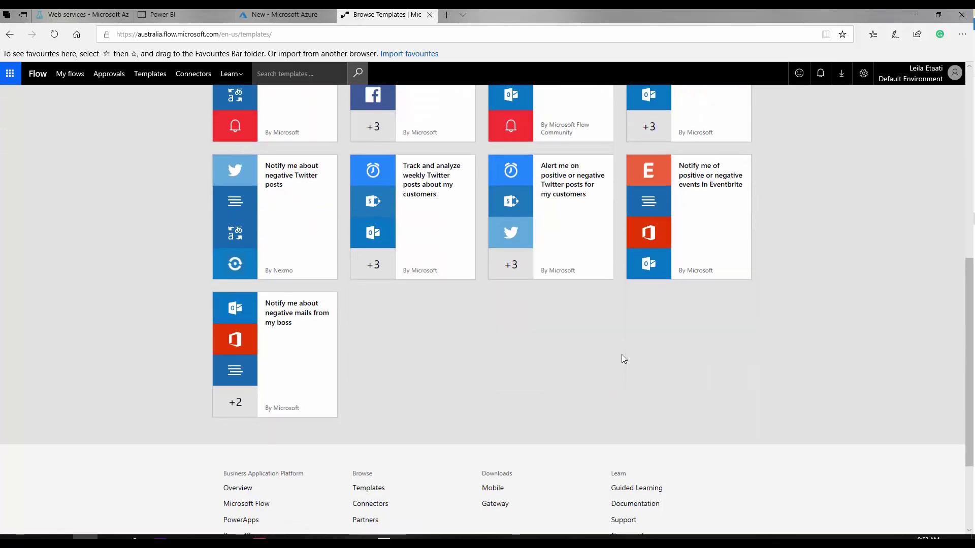
{"action": "scroll", "coordinate": [624, 358], "scroll_direction": "up", "scroll_amount": 10}
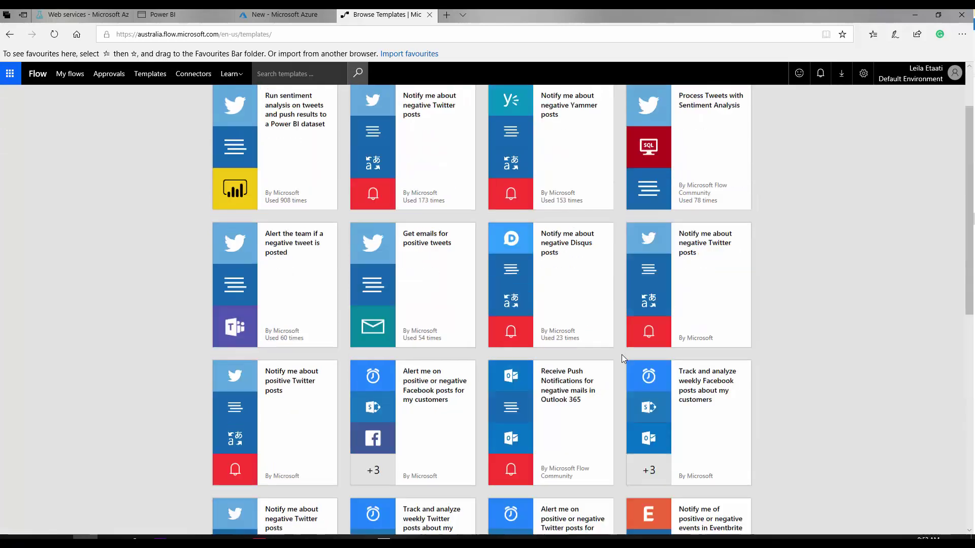
- Search the flow templates for "outlook" instead
{"action": "triple_click", "coordinate": [270, 109]}
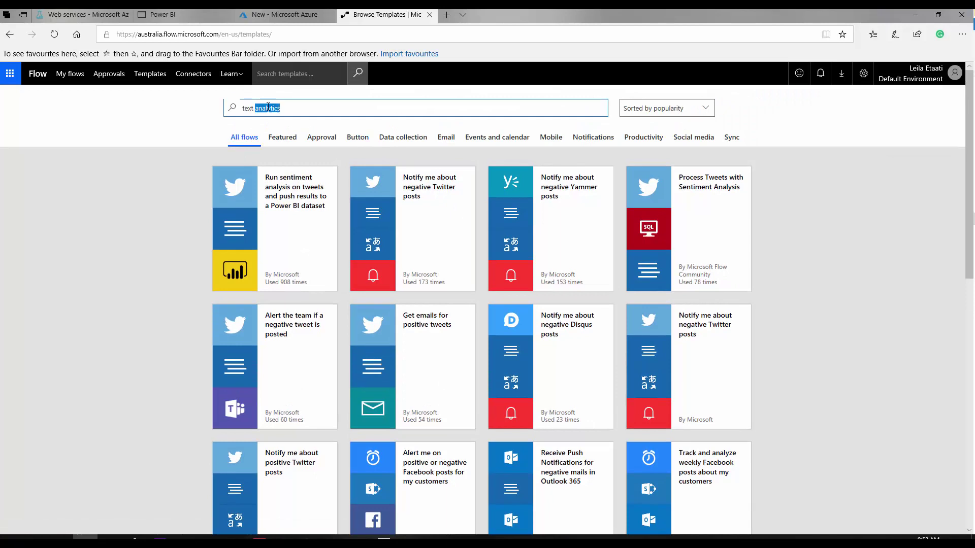
{"action": "type", "text": "outlook"}
{"action": "key", "text": "Return"}
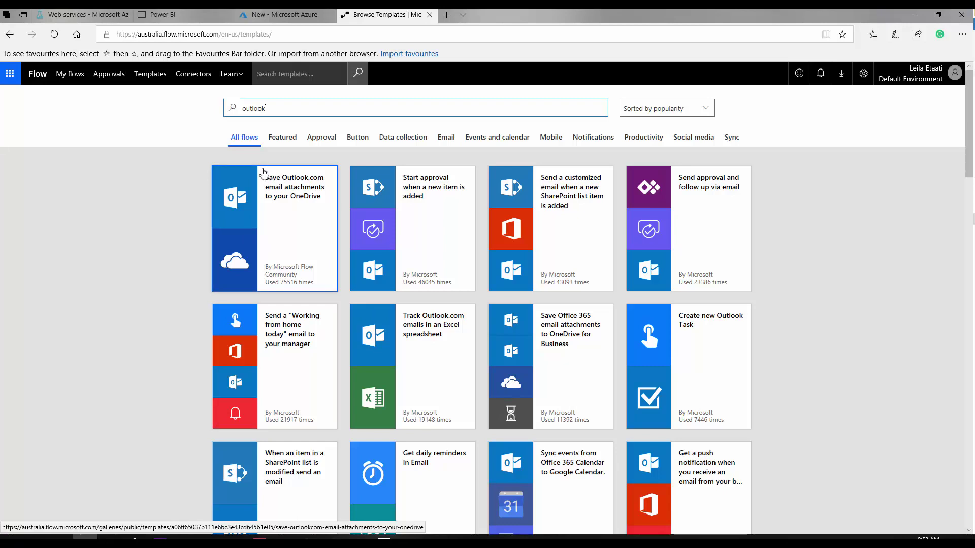
- Search the templates for "text analytics" again and open "Run sentiment analysis on tweets and push results to a Power BI dataset"
{"action": "double_click", "coordinate": [253, 107]}
{"action": "key", "text": "BackSpace"}
{"action": "type", "text": "text analytics"}
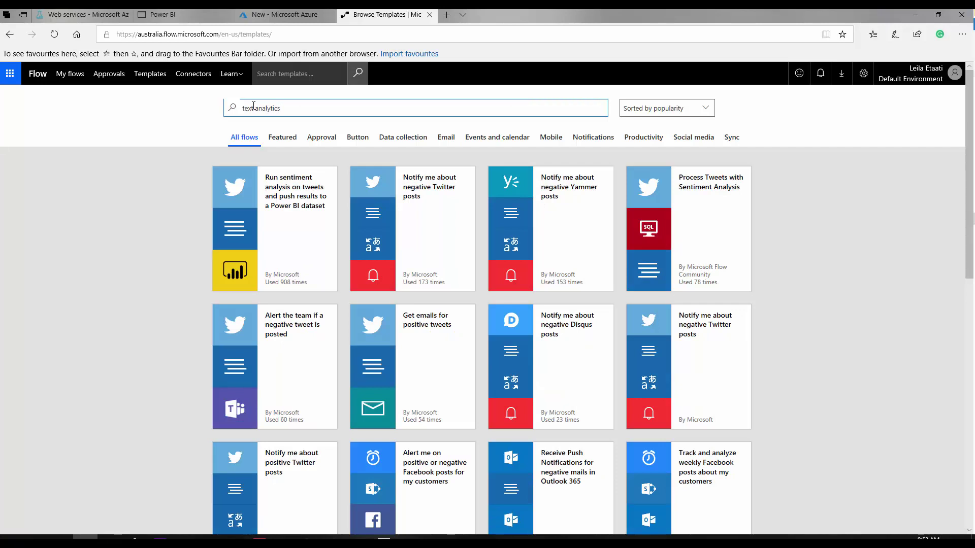
{"action": "left_click", "coordinate": [299, 262]}
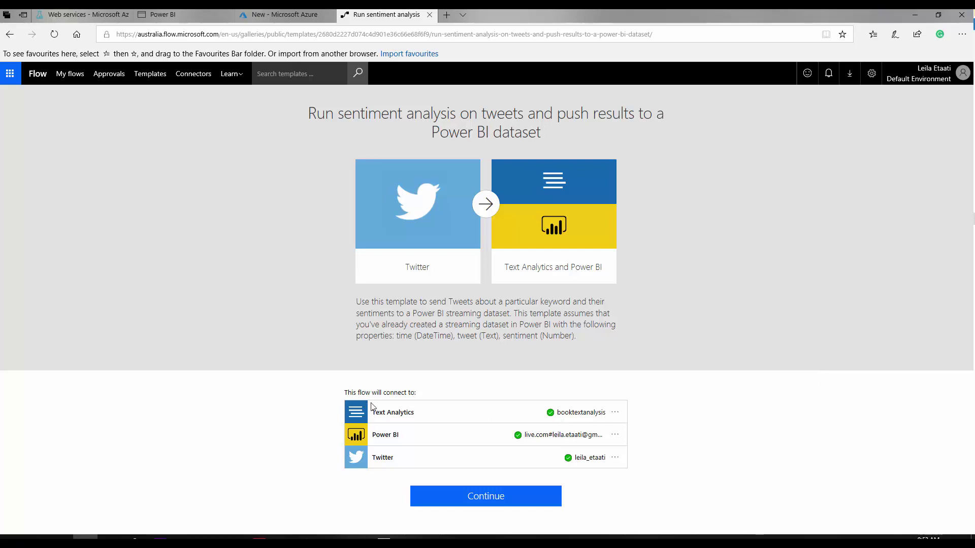
- View the connection choices for Text Analytics in the template and close them without changing the selection
{"action": "left_click", "coordinate": [616, 414]}
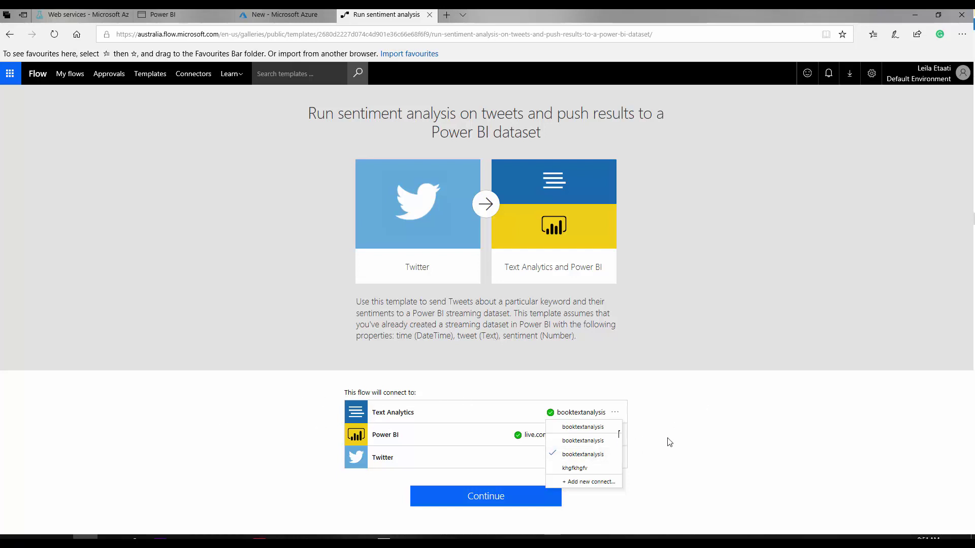
{"action": "left_click", "coordinate": [386, 443]}
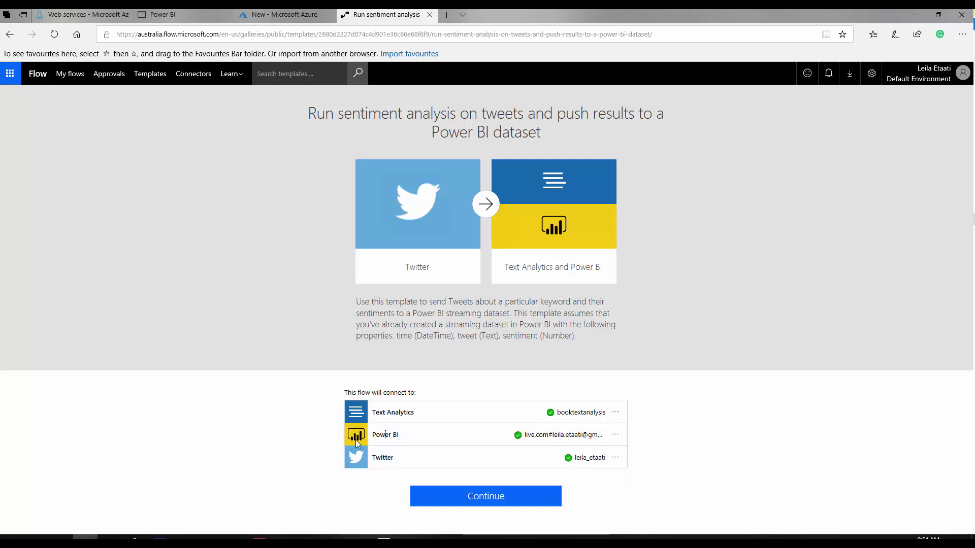
- Check the Twitter connection choices and continue to the flow editor with the existing connections
{"action": "left_click", "coordinate": [616, 459]}
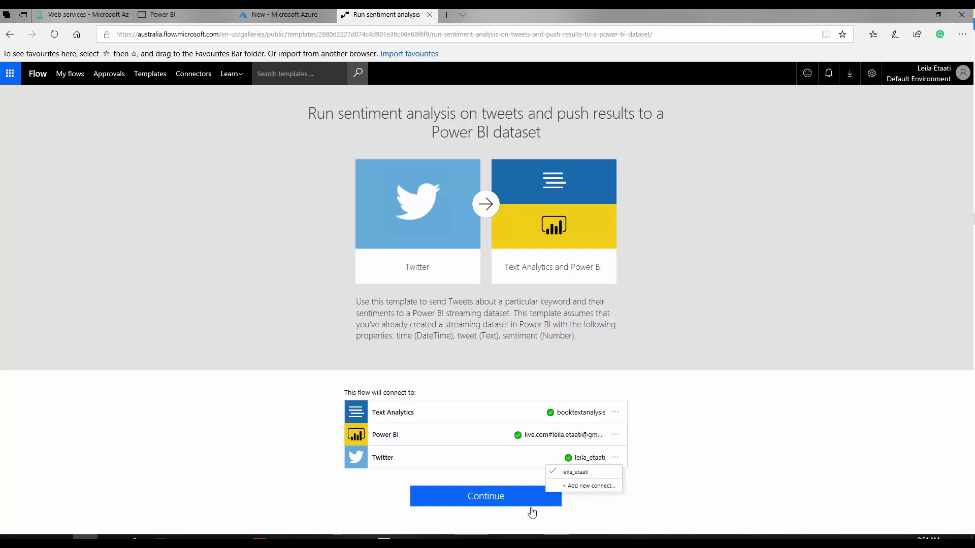
{"action": "left_click", "coordinate": [485, 498]}
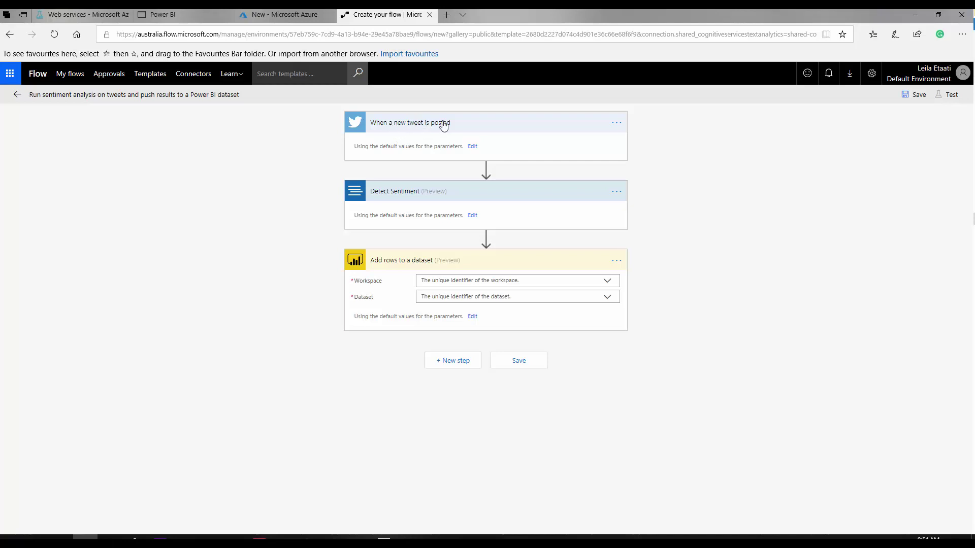
- Expand the parameters of the new tweet trigger and examine its search text without changing it
{"action": "left_click", "coordinate": [472, 149]}
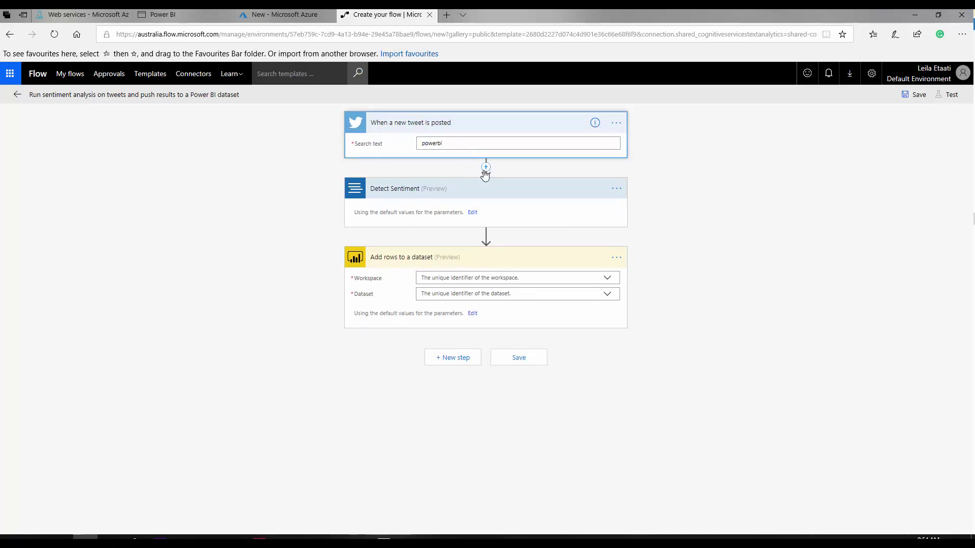
{"action": "left_click", "coordinate": [643, 165]}
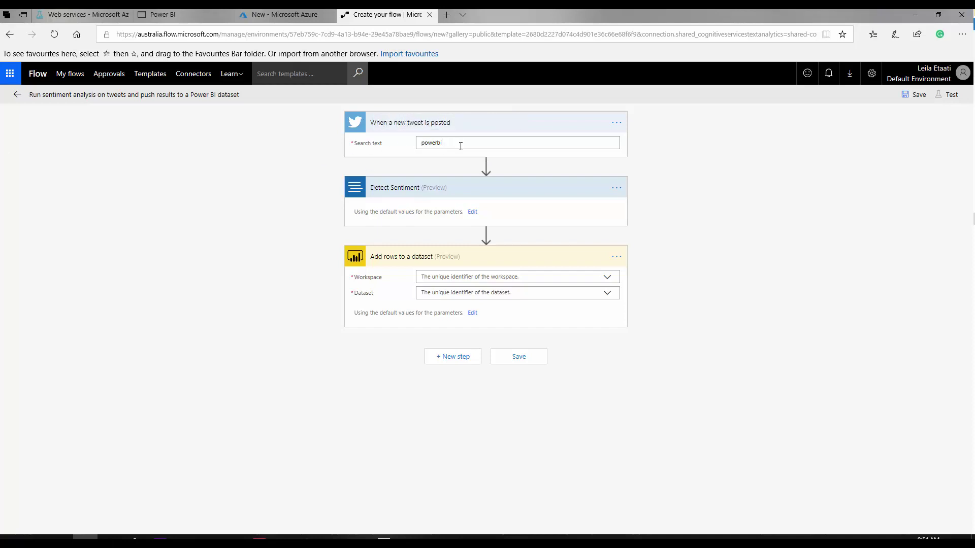
{"action": "left_click_drag", "start_coordinate": [456, 146], "coordinate": [406, 139]}
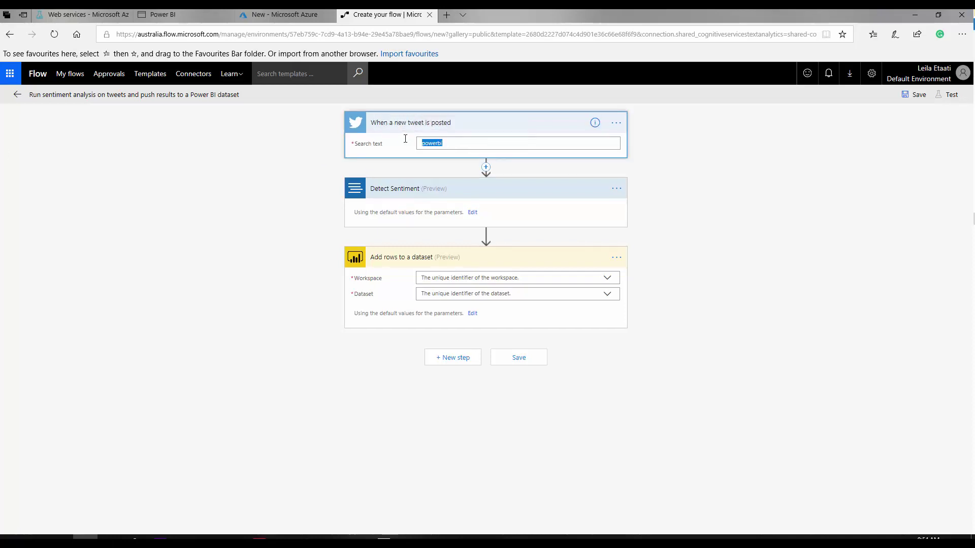
{"action": "left_click", "coordinate": [287, 181]}
- Expand the Detect Sentiment parameters and look through the available tweet fields, including a search for "ret" across all outputs
{"action": "left_click", "coordinate": [472, 212]}
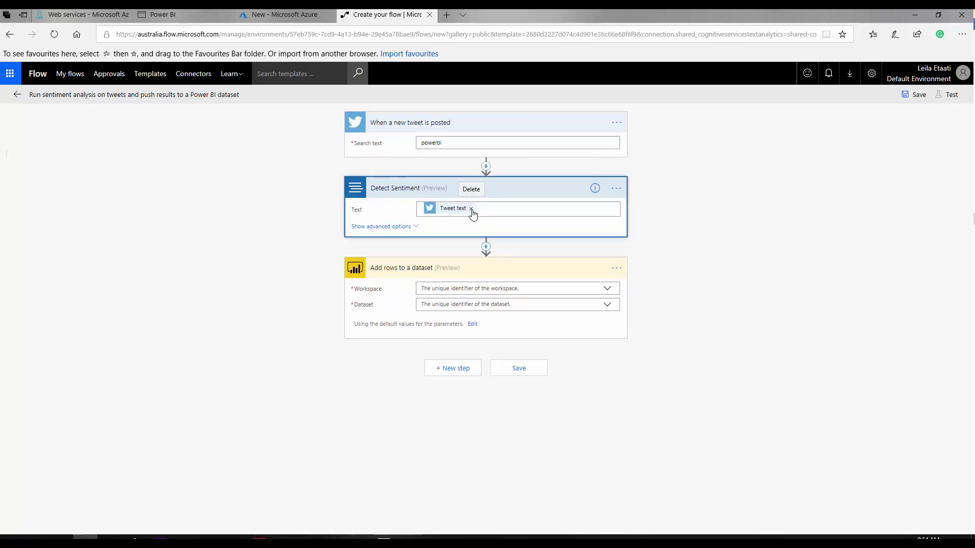
{"action": "left_click", "coordinate": [502, 207]}
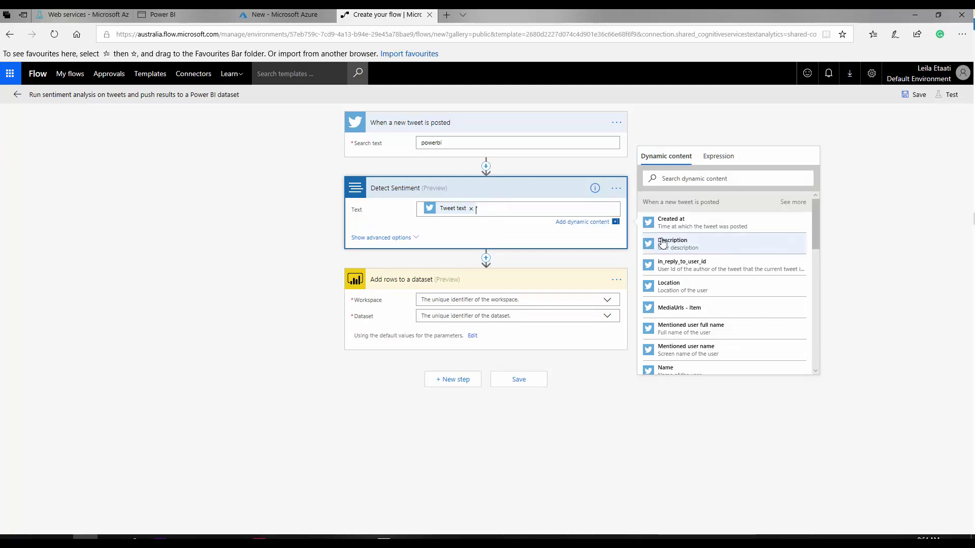
{"action": "scroll", "coordinate": [678, 336], "scroll_direction": "down", "scroll_amount": 1}
{"action": "scroll", "coordinate": [678, 336], "scroll_direction": "down", "scroll_amount": 5}
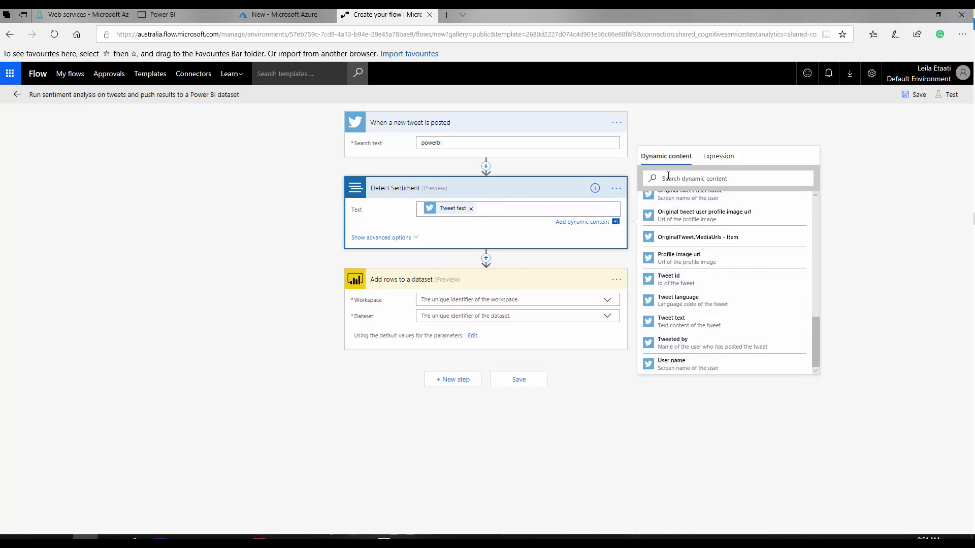
{"action": "type", "text": "re"}
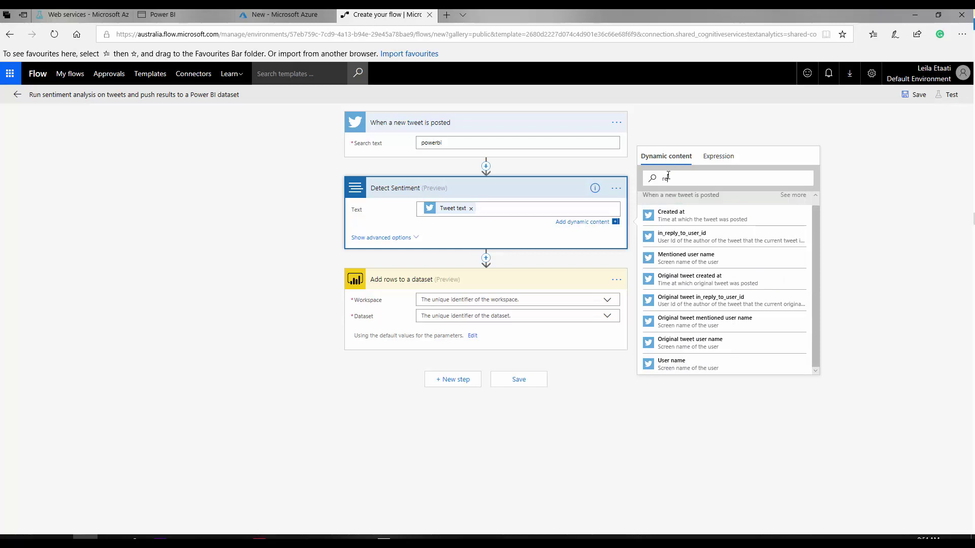
{"action": "type", "text": "t"}
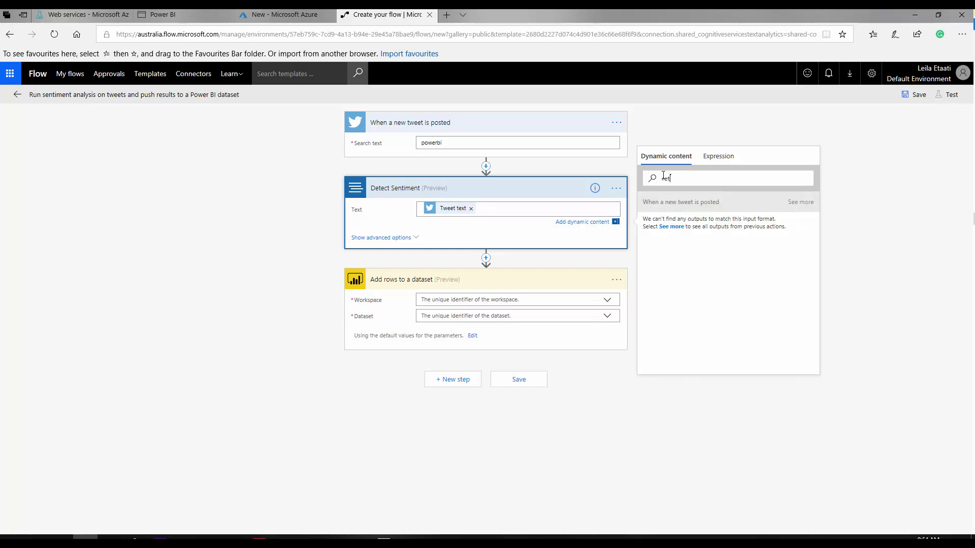
{"action": "left_click", "coordinate": [800, 203]}
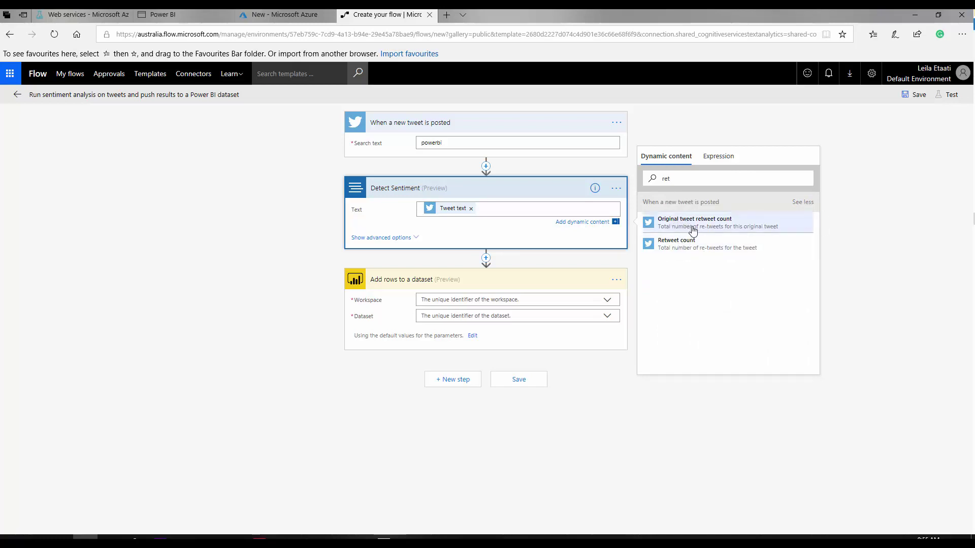
{"action": "left_click", "coordinate": [670, 178]}
{"action": "key", "text": "BackSpace"}
{"action": "key", "text": "BackSpace"}
{"action": "key", "text": "BackSpace"}
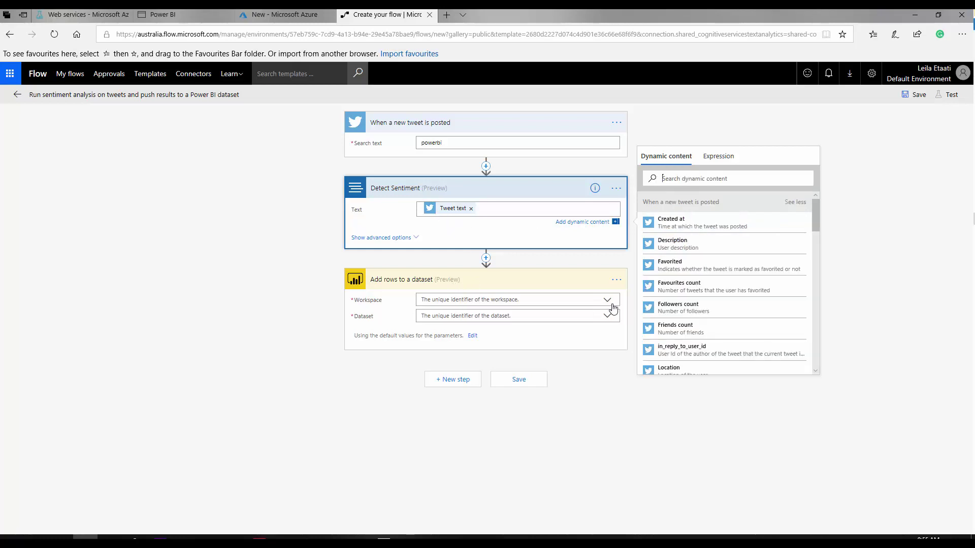
- Set the Power BI action to the twittervideo dataset in My Workspace and fill its Username field with the tweet's User name
{"action": "left_click", "coordinate": [597, 299]}
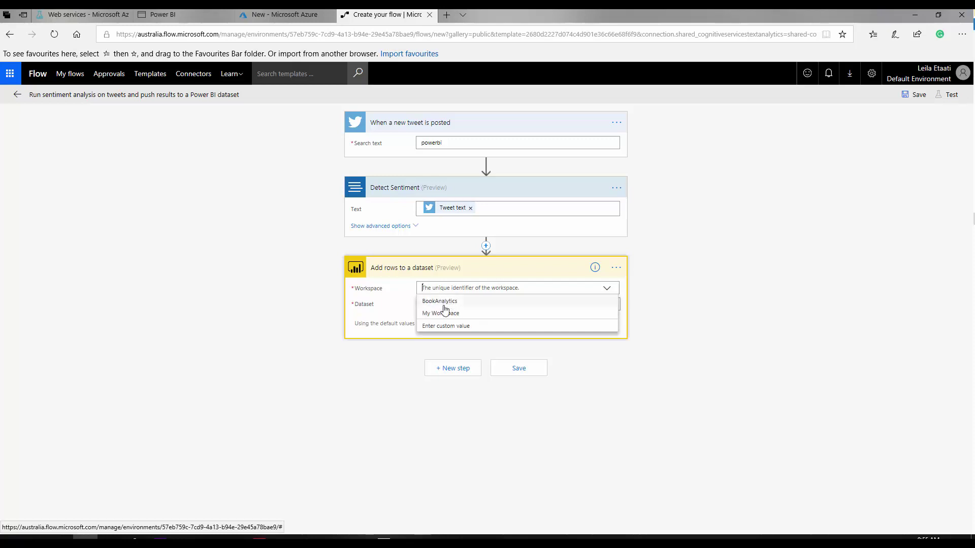
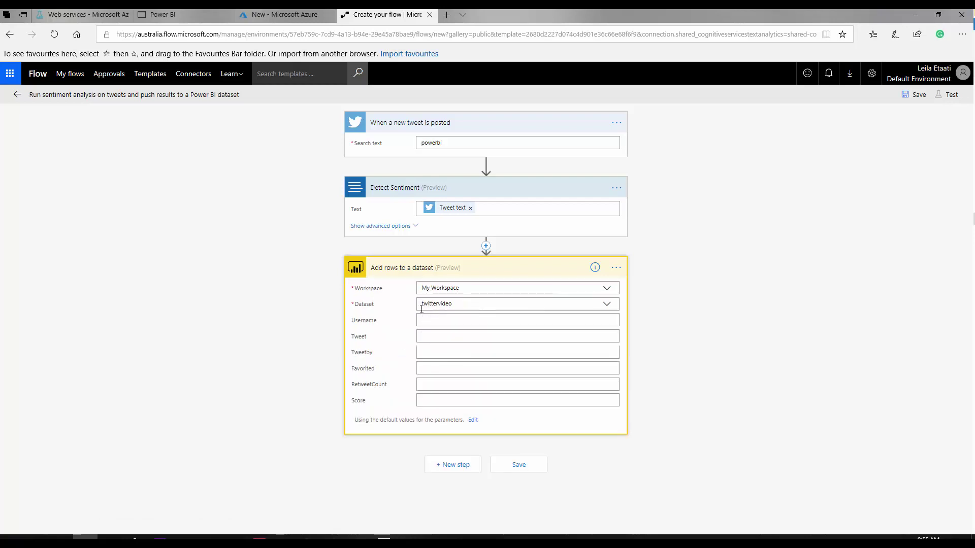
{"action": "left_click", "coordinate": [431, 320]}
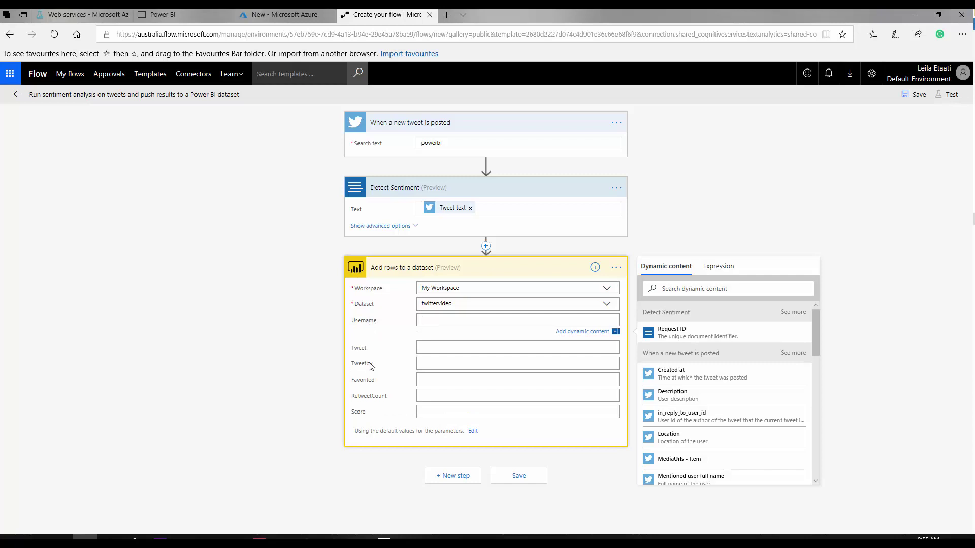
{"action": "left_click", "coordinate": [679, 289]}
{"action": "type", "text": "user"}
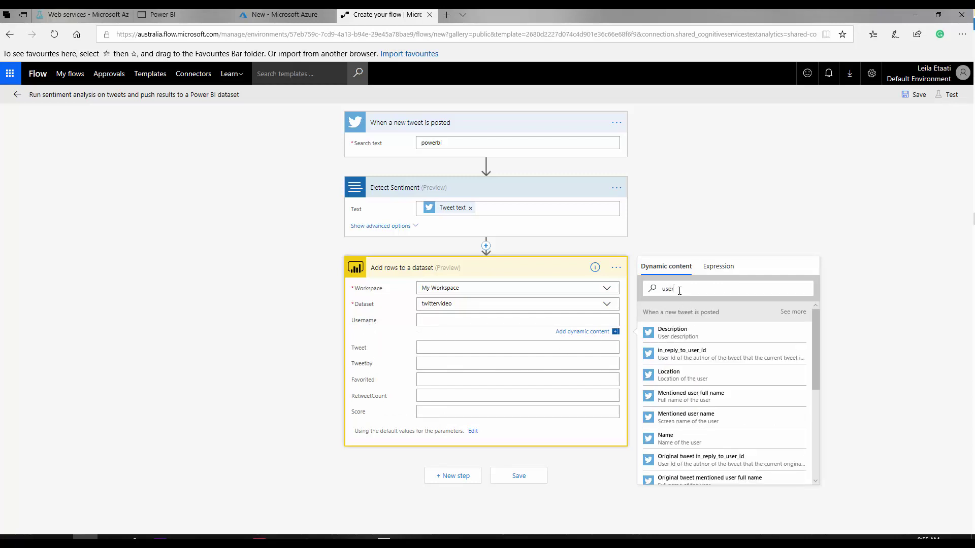
{"action": "type", "text": "name"}
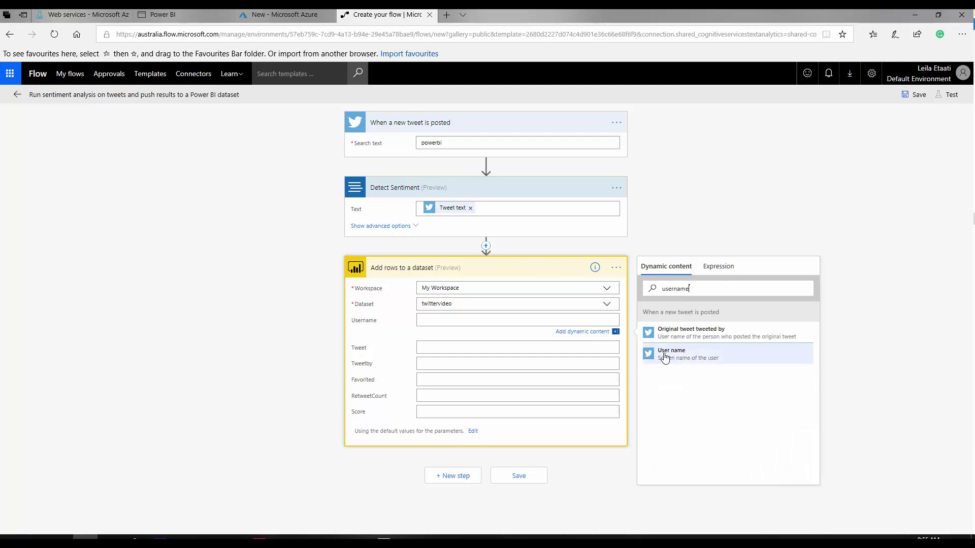
{"action": "left_click", "coordinate": [649, 354]}
- Fill the dataset's Tweet field with the Tweet text dynamic content, removing the stray character in front of it
{"action": "left_click", "coordinate": [434, 352]}
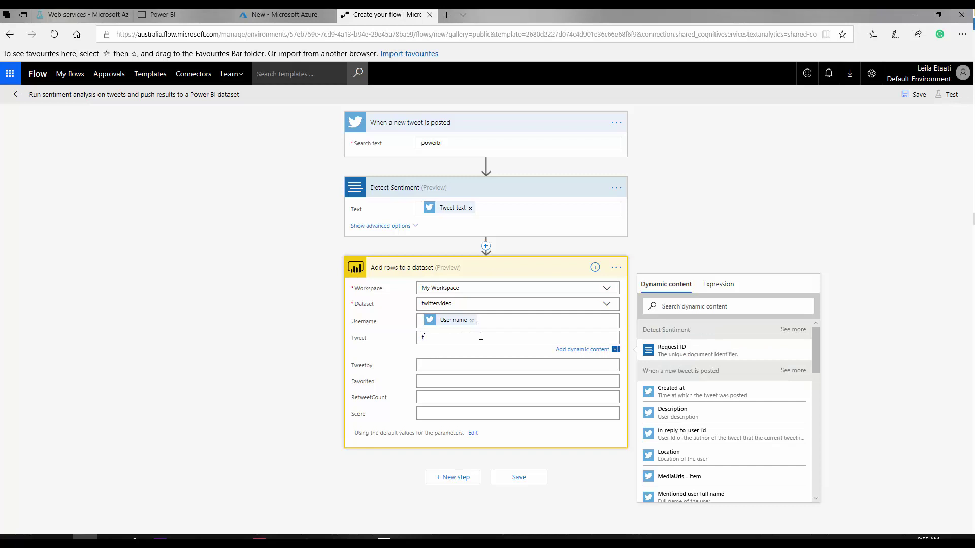
{"action": "type", "text": "tweet"}
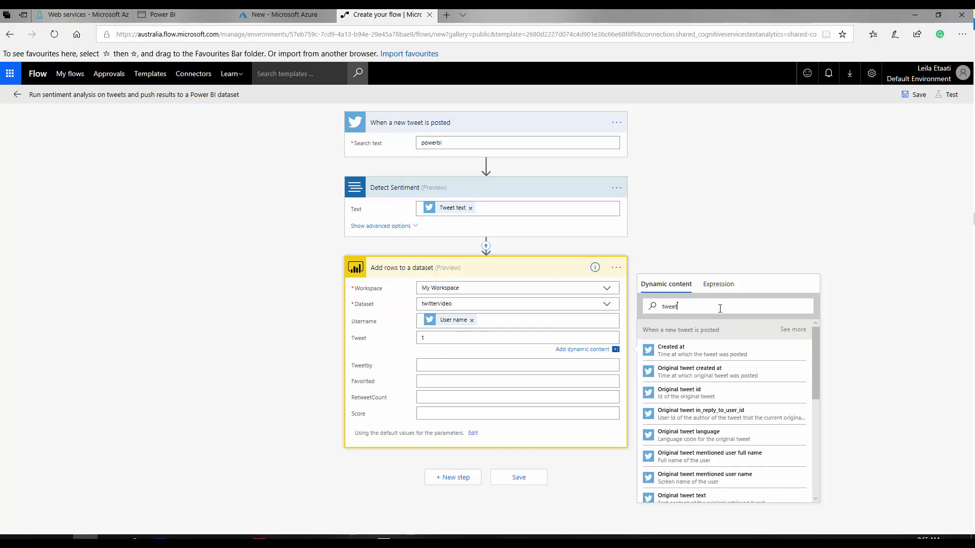
{"action": "left_click", "coordinate": [793, 330]}
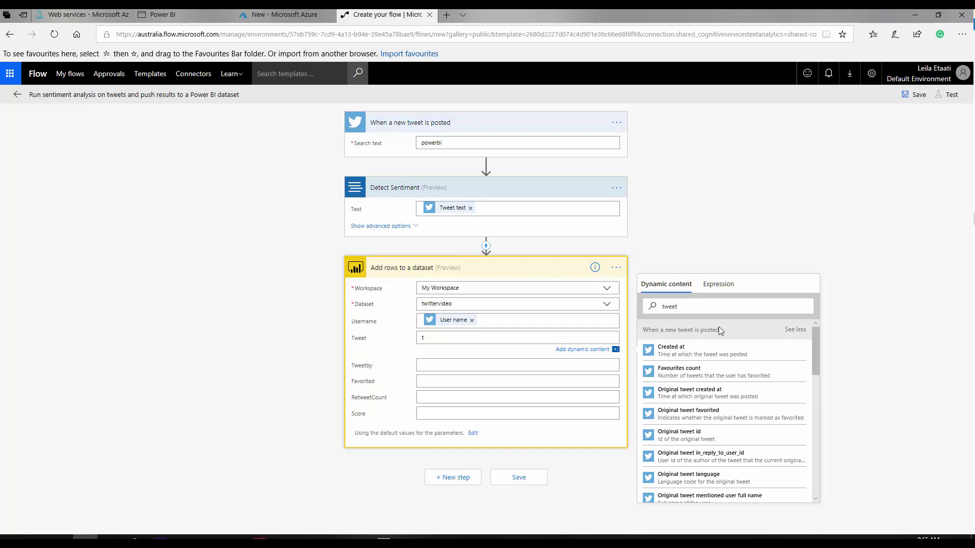
{"action": "scroll", "coordinate": [696, 396], "scroll_direction": "down", "scroll_amount": 5}
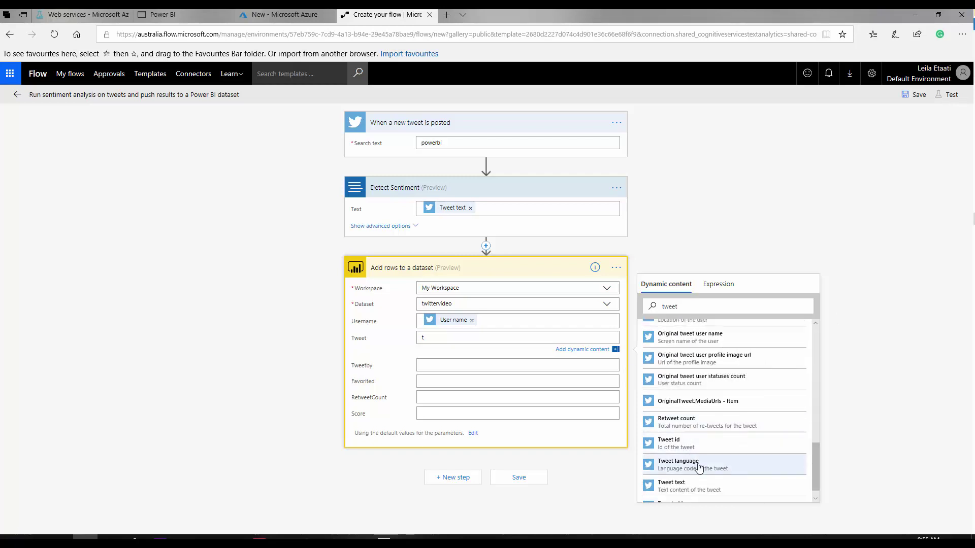
{"action": "left_click", "coordinate": [680, 488]}
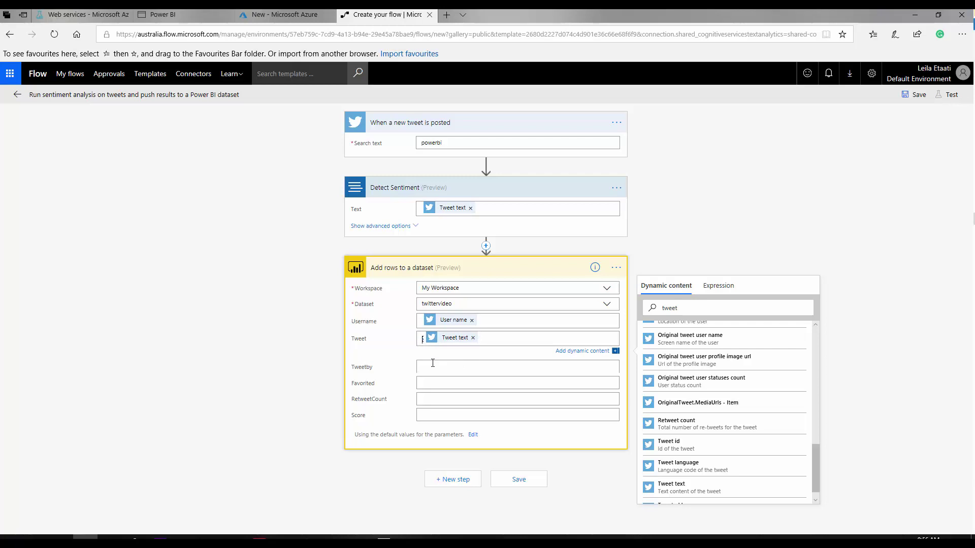
{"action": "key", "text": "BackSpace"}
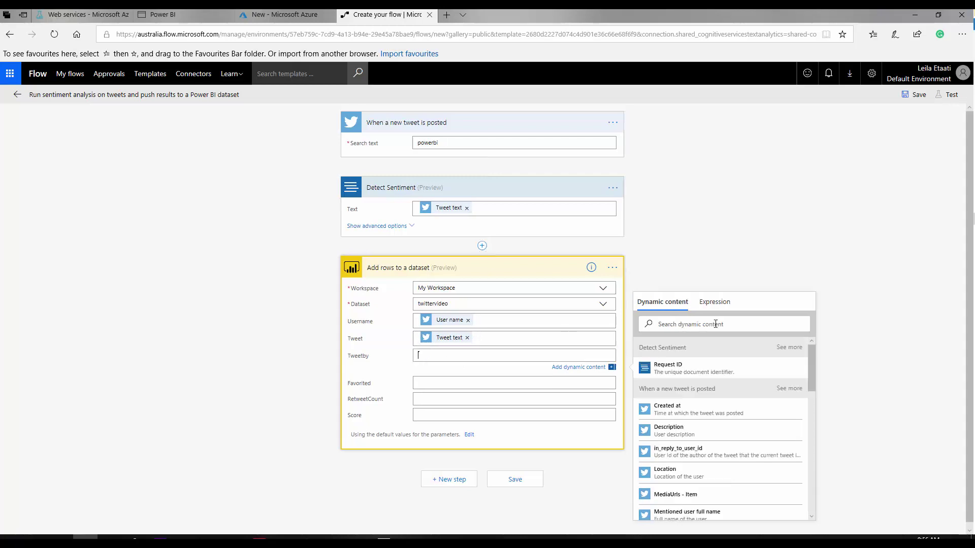
- Search the dynamic content for "tweet" and fill the dataset's Tweetby field with Tweeted by
{"action": "left_click", "coordinate": [687, 324]}
{"action": "type", "text": "tweetby"}
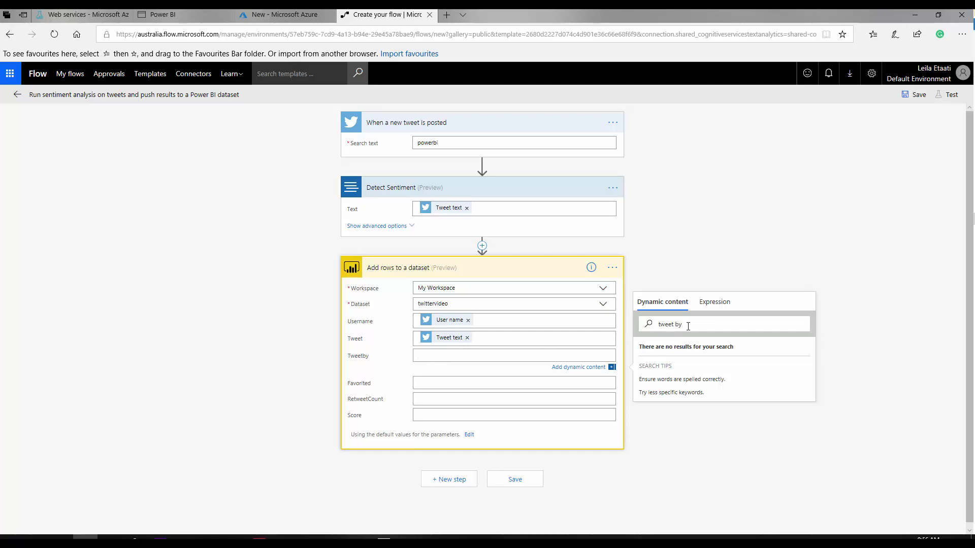
{"action": "left_click", "coordinate": [711, 302]}
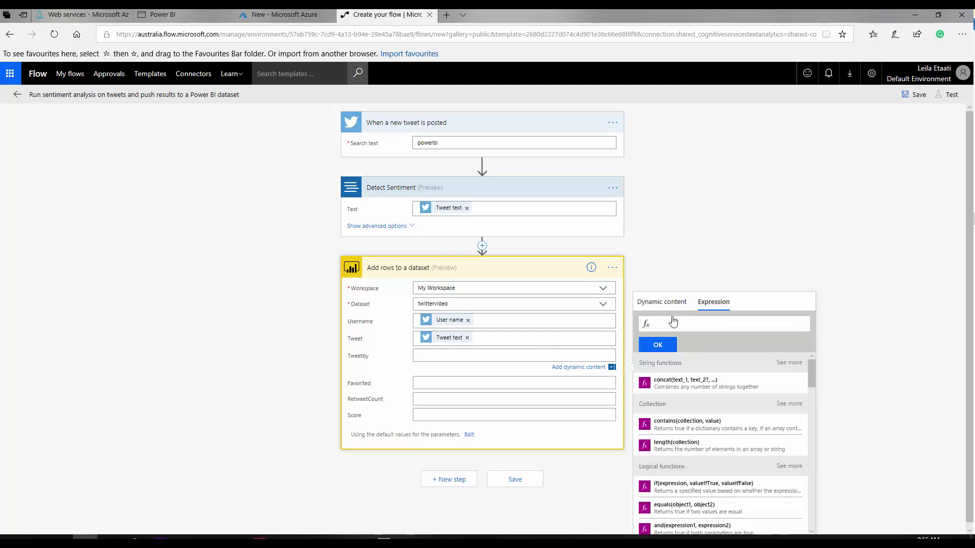
{"action": "left_click", "coordinate": [677, 306]}
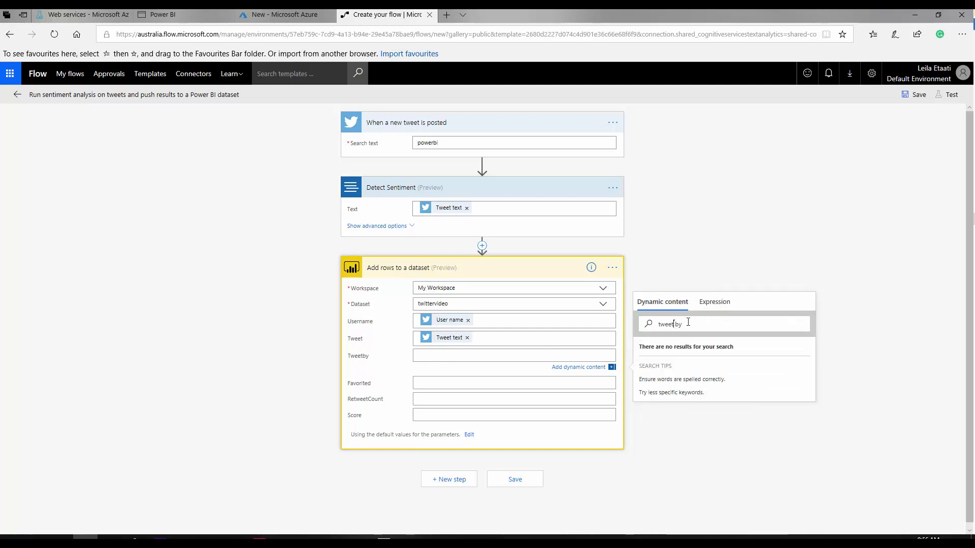
{"action": "key", "text": "BackSpace"}
{"action": "key", "text": "BackSpace"}
{"action": "key", "text": "BackSpace"}
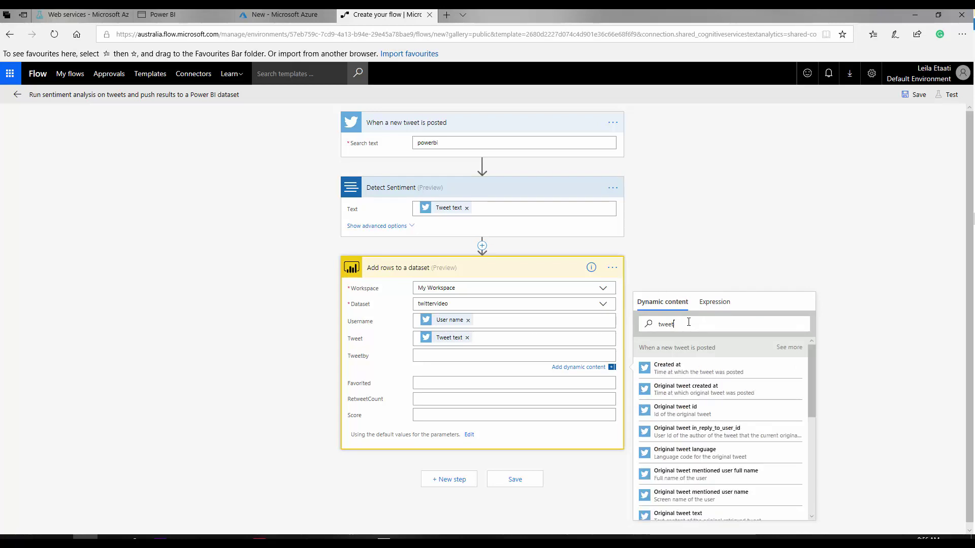
{"action": "left_click", "coordinate": [789, 347]}
{"action": "scroll", "coordinate": [724, 427], "scroll_direction": "down", "scroll_amount": 2}
{"action": "scroll", "coordinate": [724, 426], "scroll_direction": "down", "scroll_amount": 5}
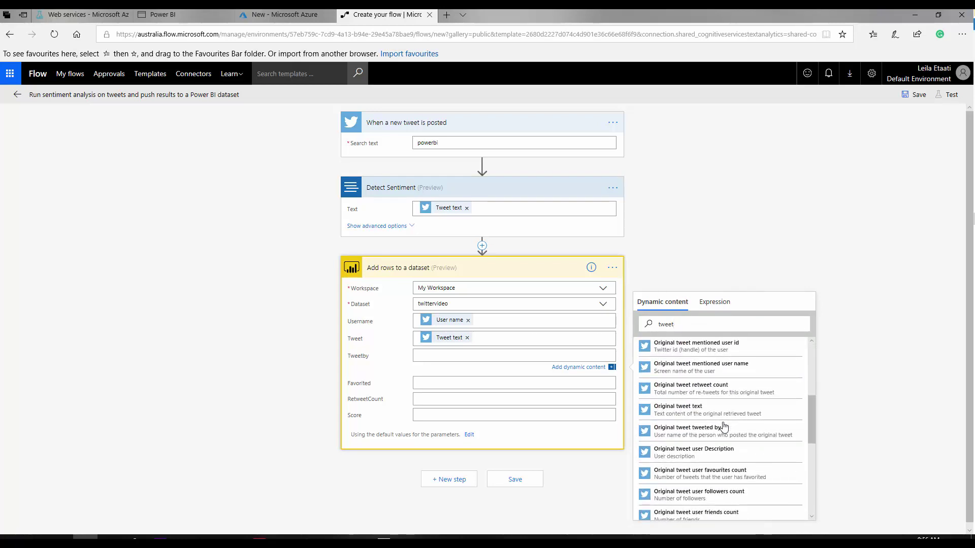
{"action": "scroll", "coordinate": [724, 426], "scroll_direction": "down", "scroll_amount": 3}
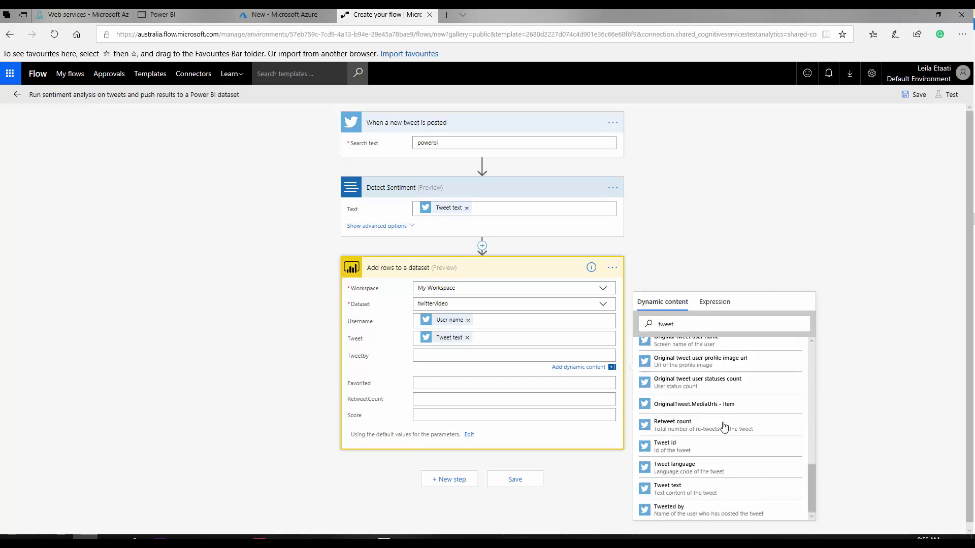
{"action": "left_click", "coordinate": [676, 507]}
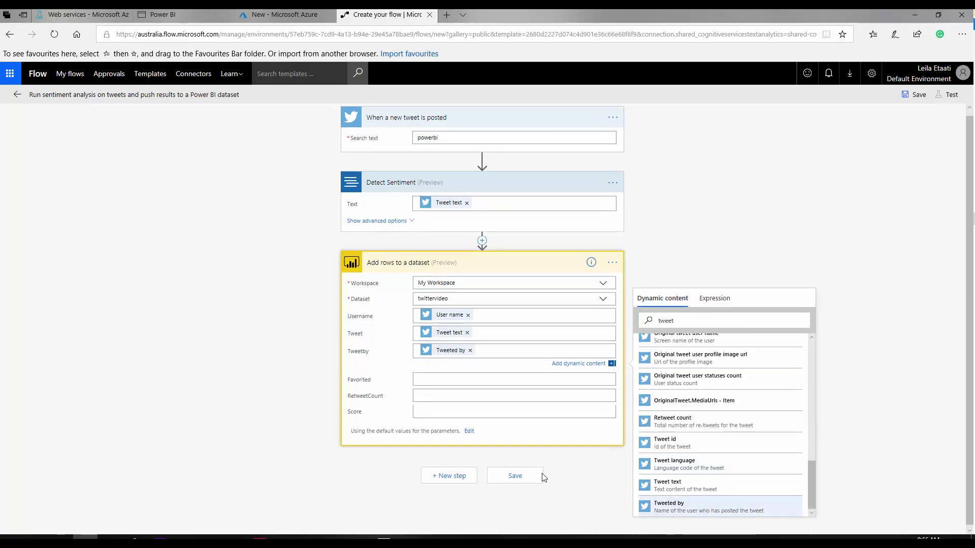
- Search all outputs for "favorited" and fill the dataset's Favorited field with the tweet's Favorited value
{"action": "left_click", "coordinate": [421, 379]}
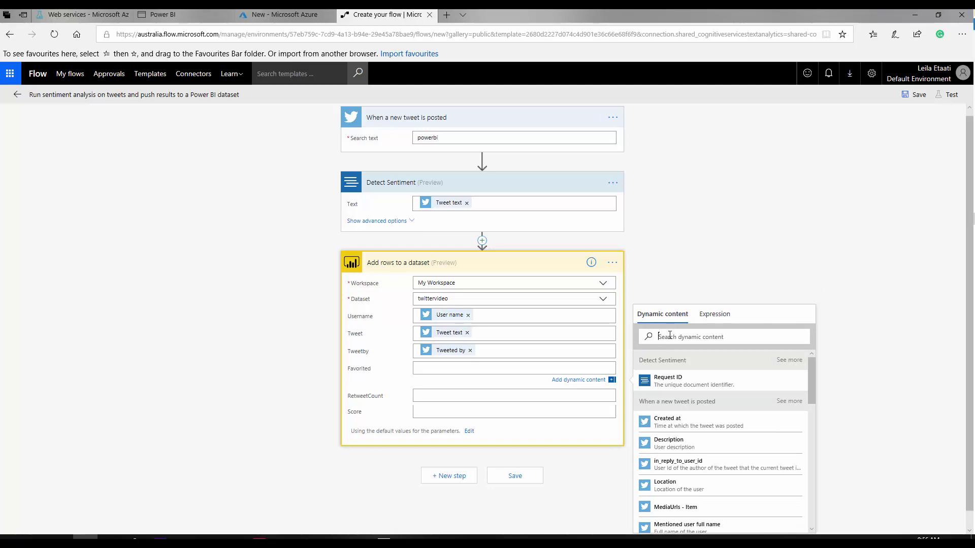
{"action": "left_click", "coordinate": [669, 336]}
{"action": "type", "text": "fa"}
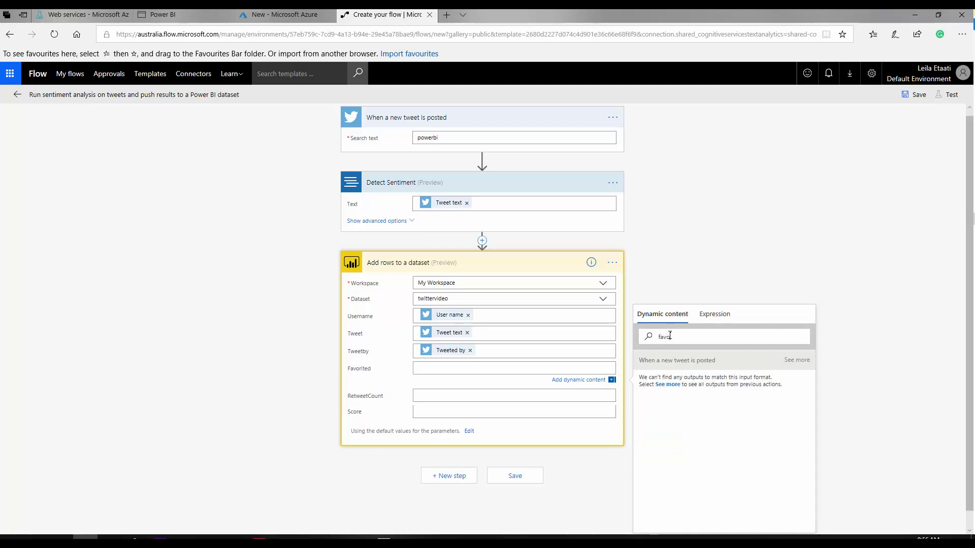
{"action": "type", "text": "vorited"}
{"action": "left_click", "coordinate": [798, 360]}
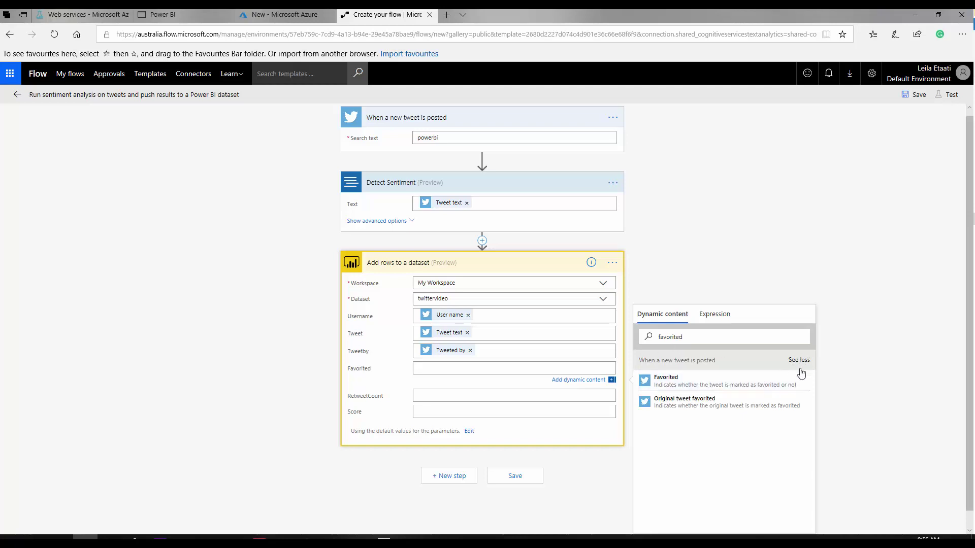
{"action": "left_click", "coordinate": [663, 384]}
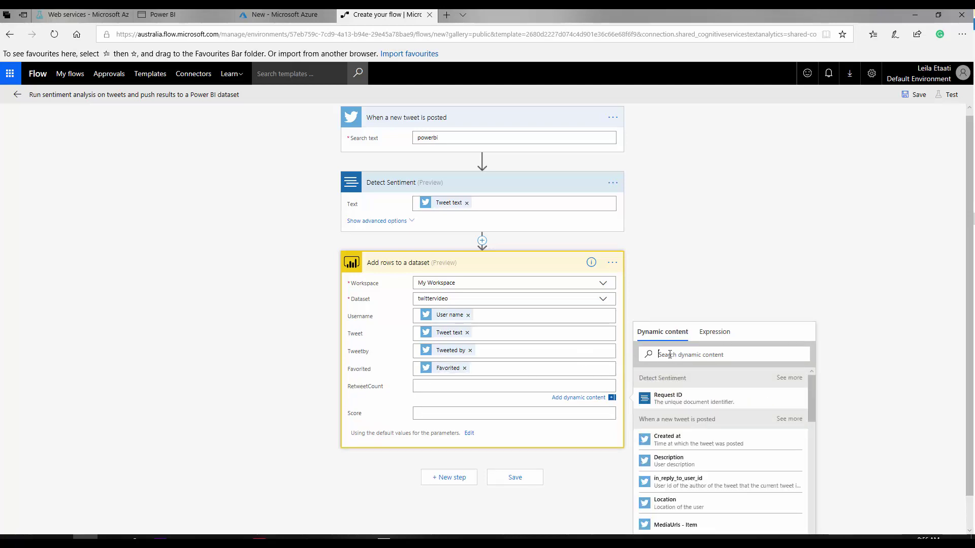
- Search all outputs for "count" and fill the dataset's RetweetCount field with the tweet's Retweet count
{"action": "type", "text": "count"}
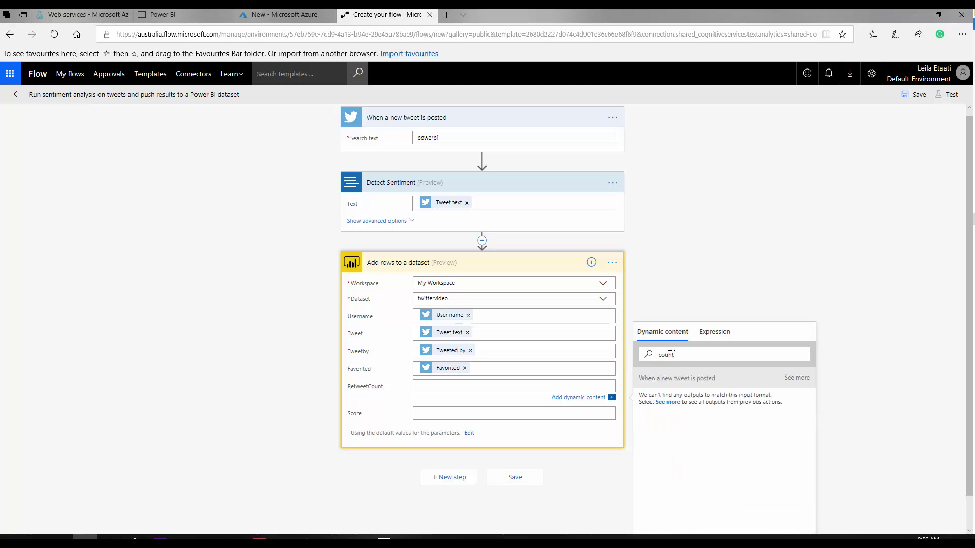
{"action": "left_click", "coordinate": [796, 378]}
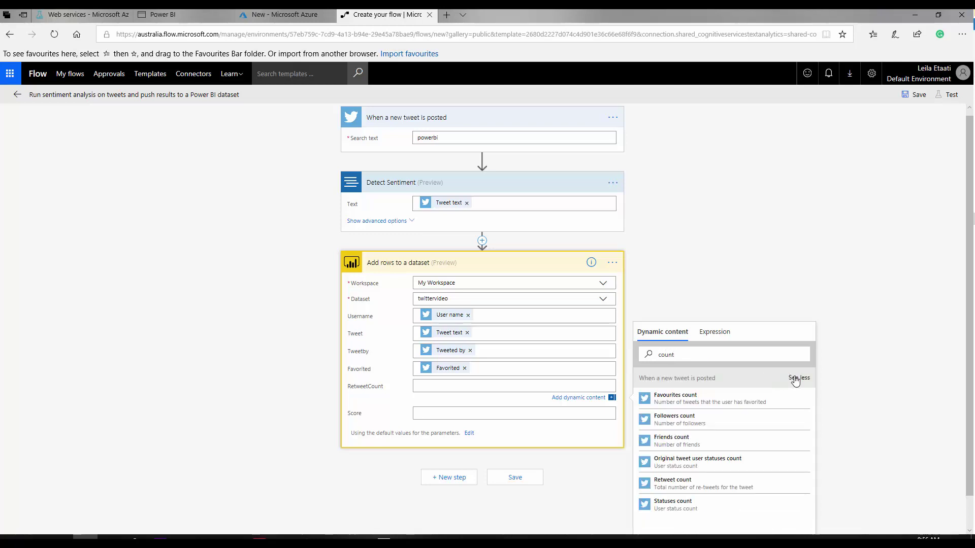
{"action": "left_click", "coordinate": [683, 485]}
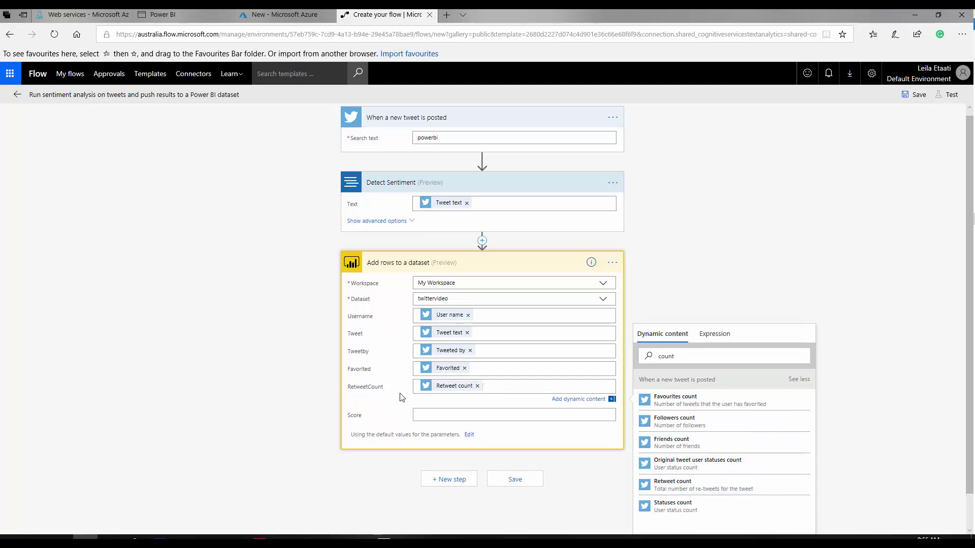
- Fill the dataset's Score field with the Score output of the Detect Sentiment action
{"action": "left_click", "coordinate": [433, 412]}
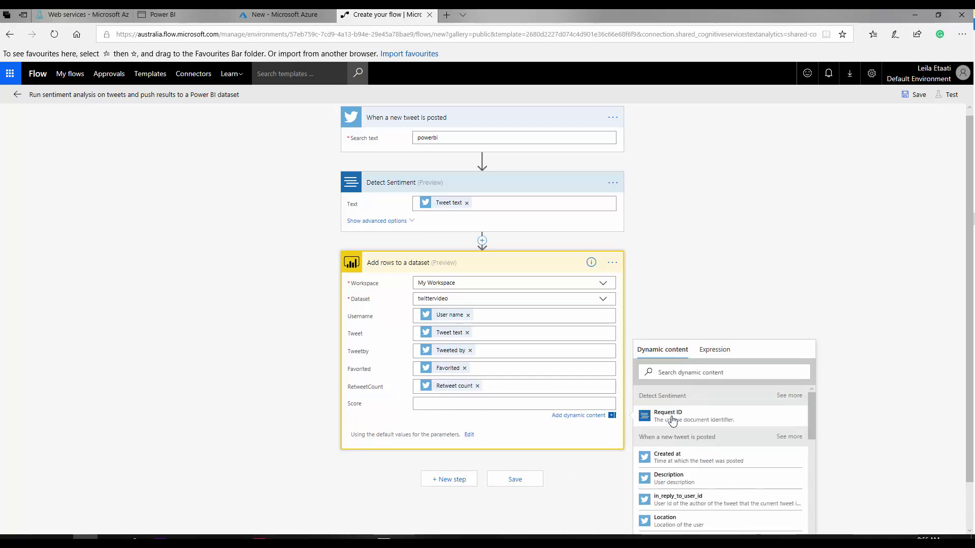
{"action": "left_click", "coordinate": [790, 396]}
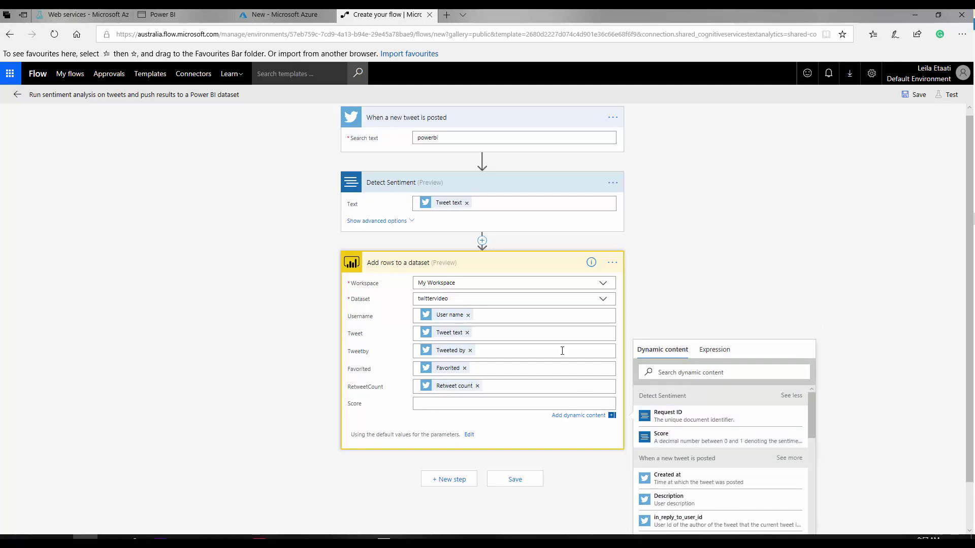
{"action": "left_click", "coordinate": [649, 440]}
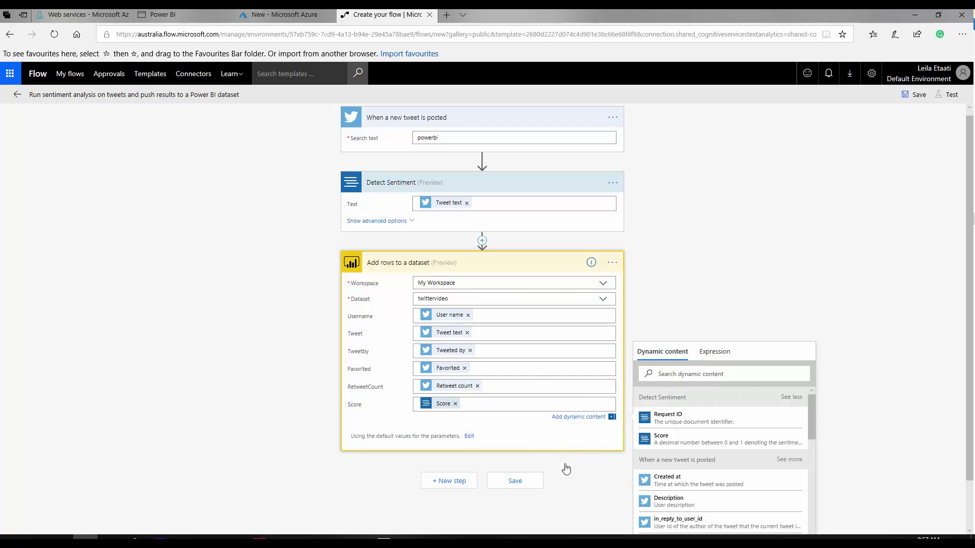
- Save the flow and start a test run with the "I'll perform the trigger action" option
{"action": "left_click", "coordinate": [515, 481]}
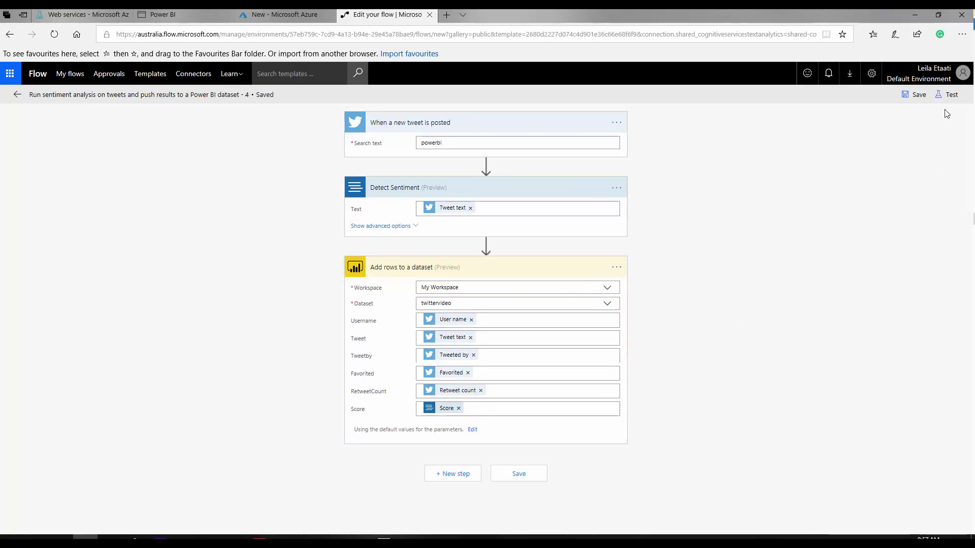
{"action": "left_click", "coordinate": [947, 100]}
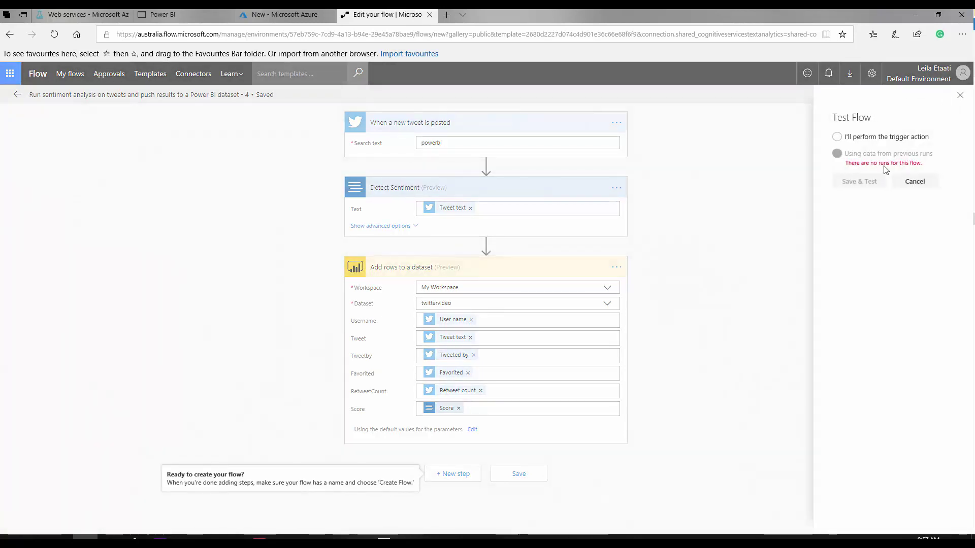
{"action": "left_click", "coordinate": [864, 141]}
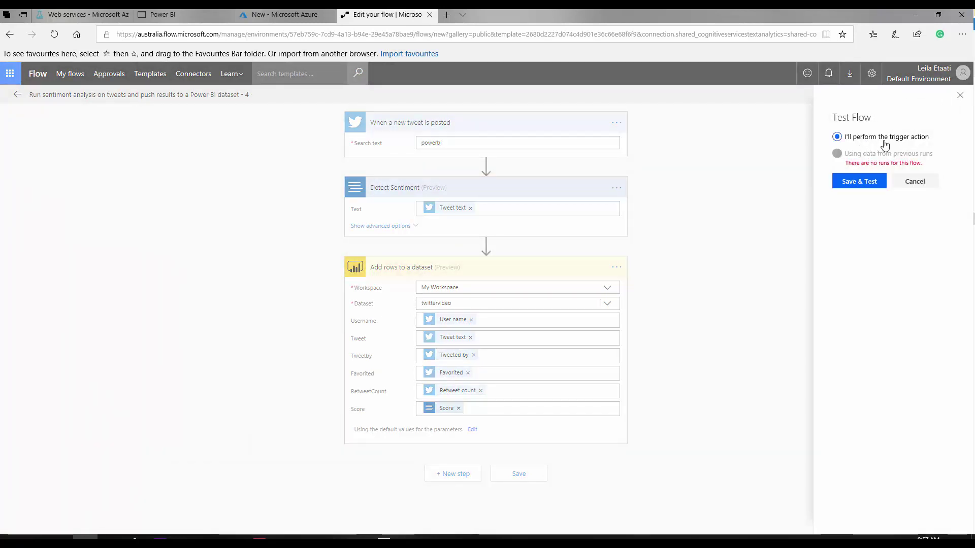
{"action": "left_click", "coordinate": [864, 183]}
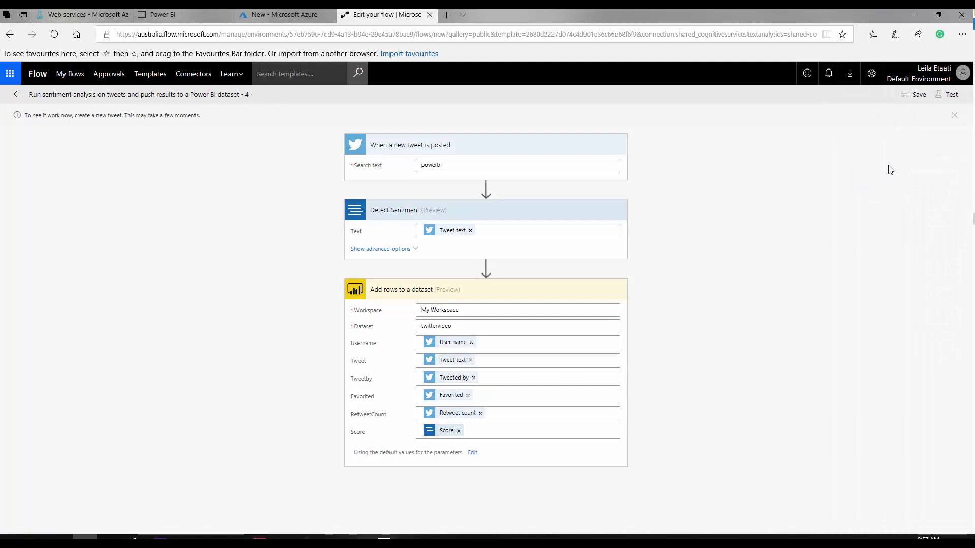
- Open twitter.com in the browser tab that holds the Azure portal
{"action": "left_click", "coordinate": [183, 15]}
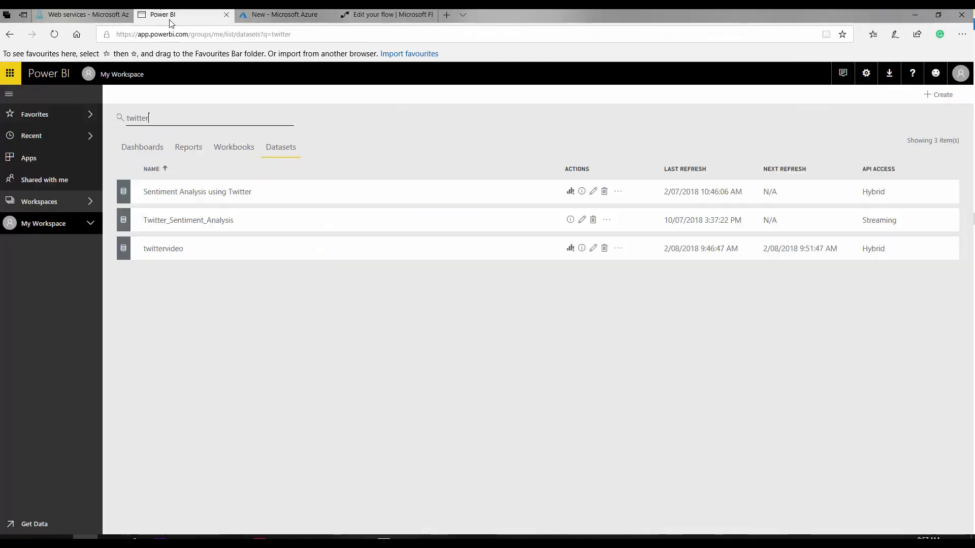
{"action": "left_click", "coordinate": [282, 15]}
{"action": "left_click", "coordinate": [283, 34]}
{"action": "type", "text": "tw"}
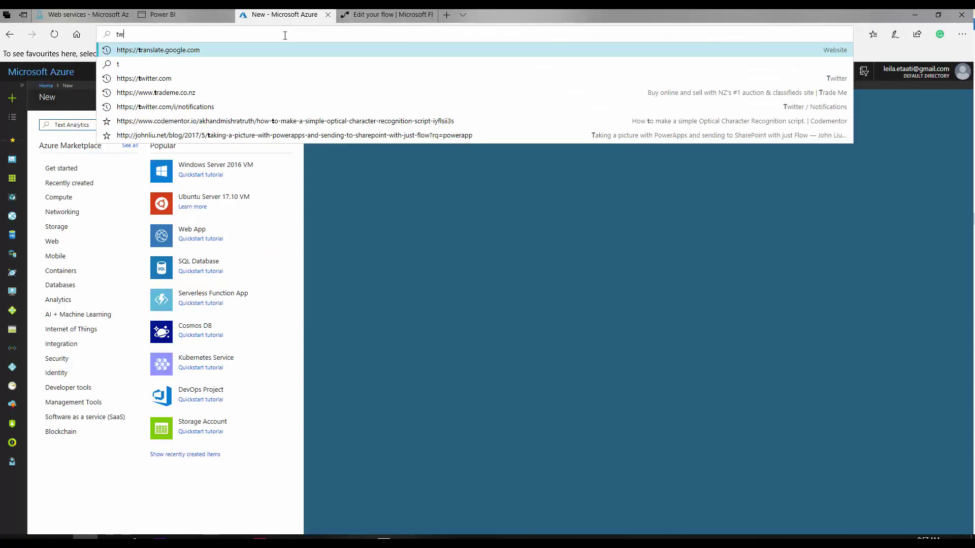
{"action": "key", "text": "Return"}
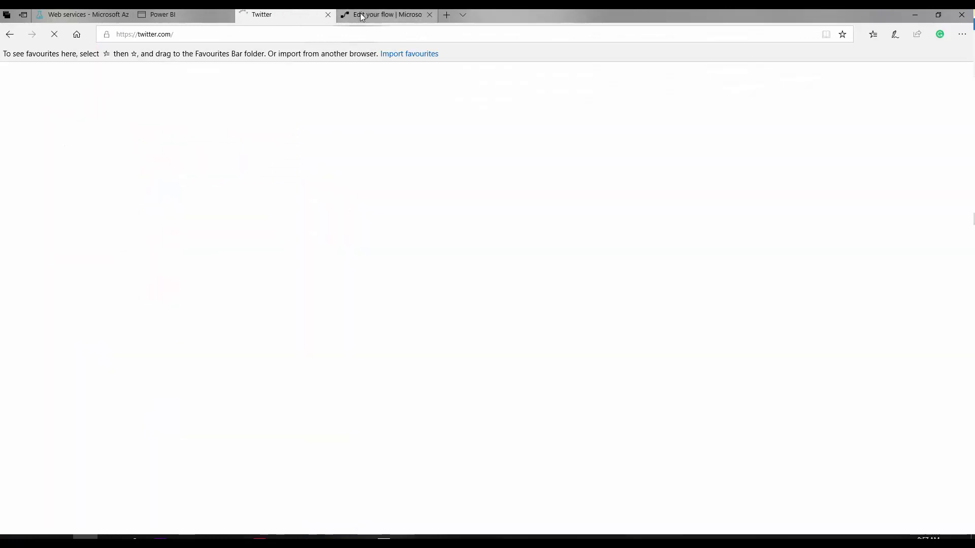
- Return to the flow's test run and examine the inputs and payload of the Add rows to a dataset action
{"action": "left_click", "coordinate": [362, 16]}
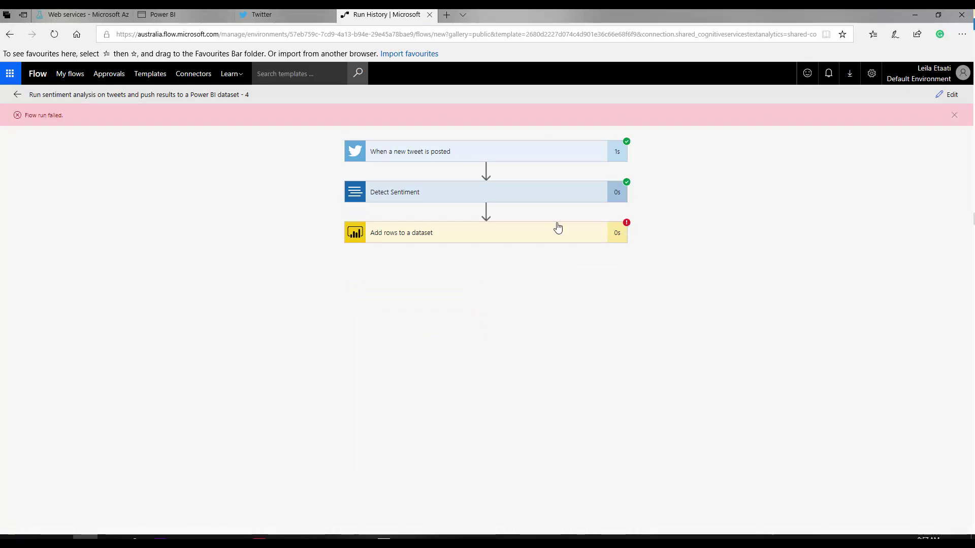
{"action": "left_click", "coordinate": [628, 230]}
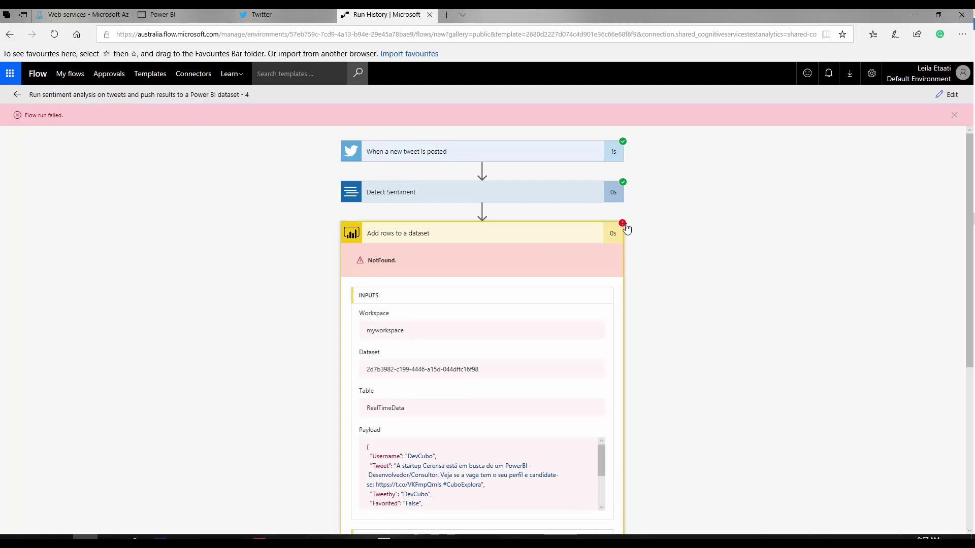
{"action": "scroll", "coordinate": [454, 436], "scroll_direction": "down", "scroll_amount": 1}
{"action": "scroll", "coordinate": [454, 436], "scroll_direction": "down", "scroll_amount": 2}
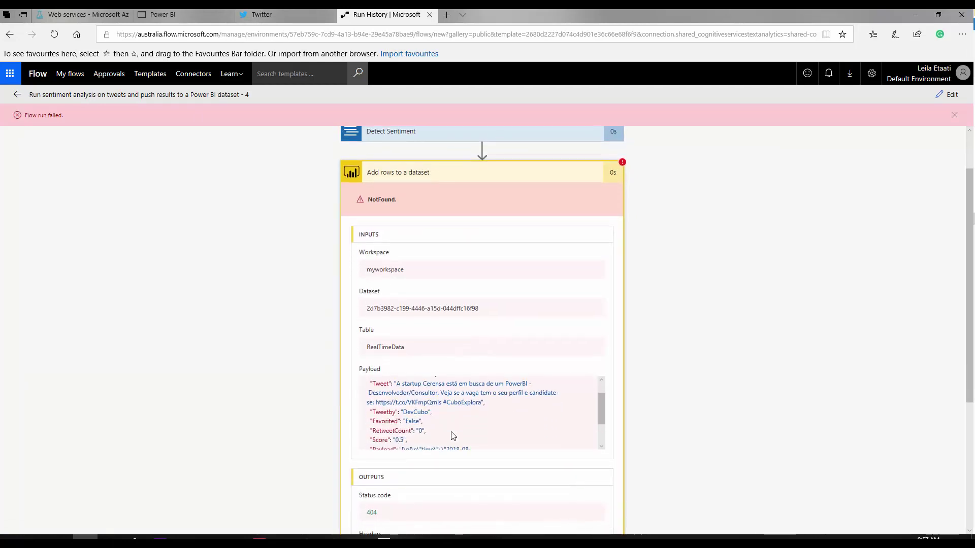
{"action": "scroll", "coordinate": [453, 436], "scroll_direction": "down", "scroll_amount": 2}
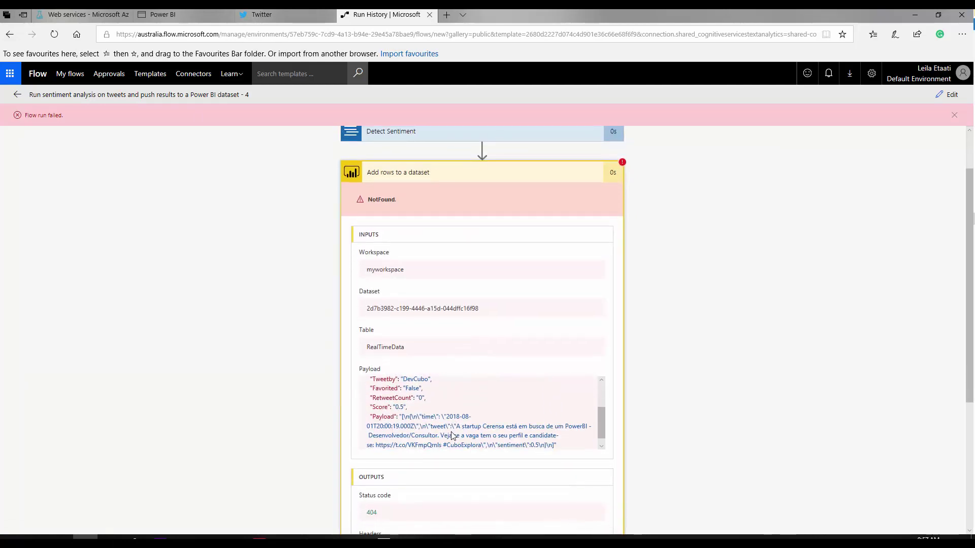
- Copy the field name Payload from the payload of the Add rows to a dataset action
{"action": "double_click", "coordinate": [380, 417]}
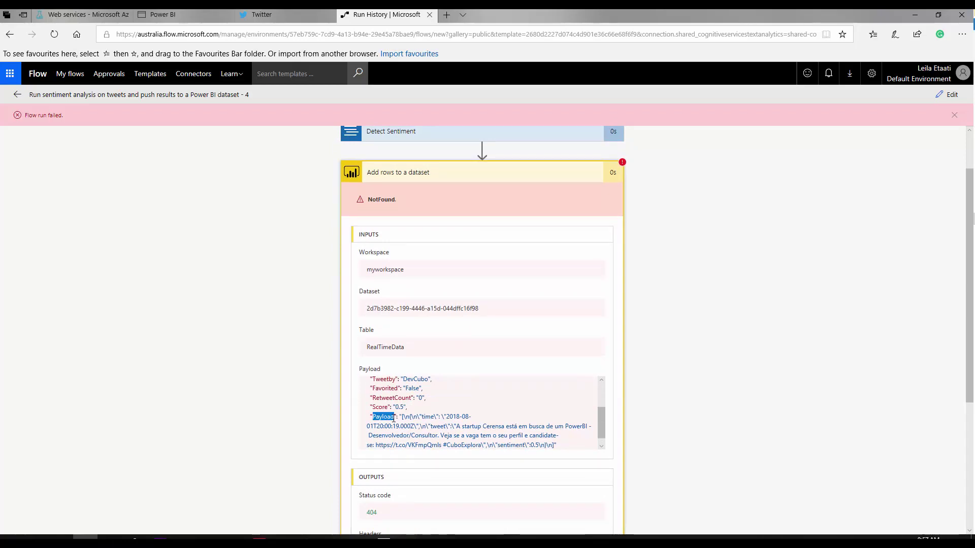
{"action": "right_click", "coordinate": [390, 417]}
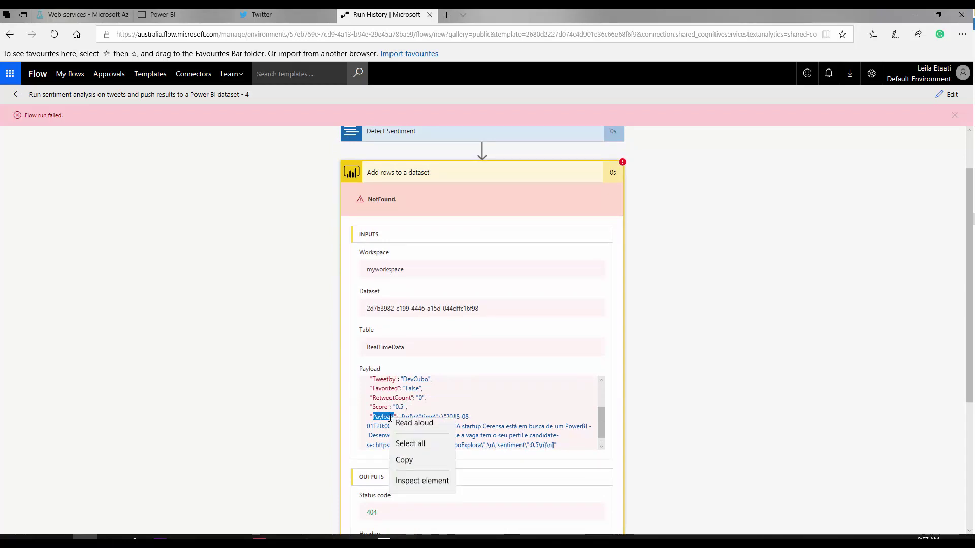
{"action": "left_click", "coordinate": [407, 466]}
{"action": "scroll", "coordinate": [408, 408], "scroll_direction": "up", "scroll_amount": 1}
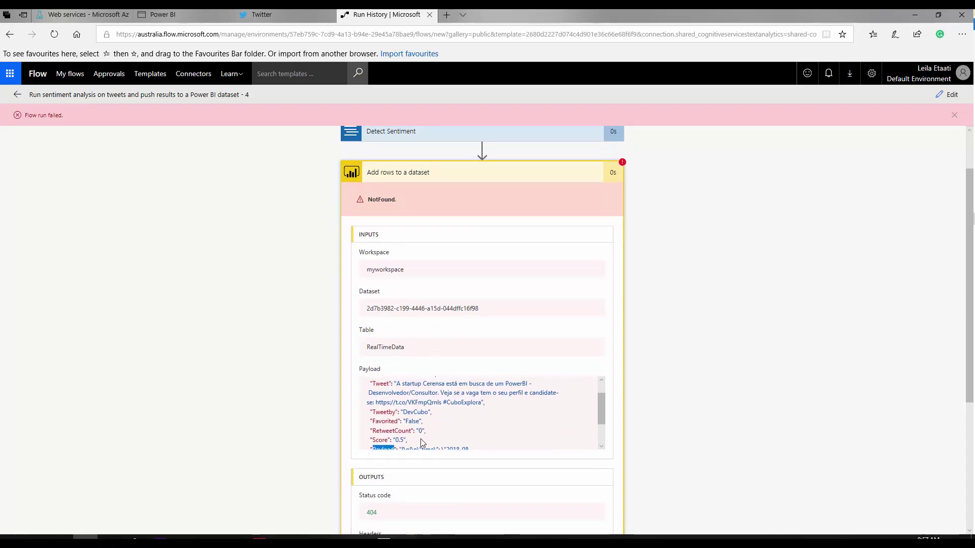
{"action": "scroll", "coordinate": [424, 443], "scroll_direction": "down", "scroll_amount": 1}
{"action": "scroll", "coordinate": [423, 443], "scroll_direction": "up", "scroll_amount": 1}
{"action": "scroll", "coordinate": [424, 443], "scroll_direction": "up", "scroll_amount": 1}
{"action": "scroll", "coordinate": [708, 302], "scroll_direction": "up", "scroll_amount": 1}
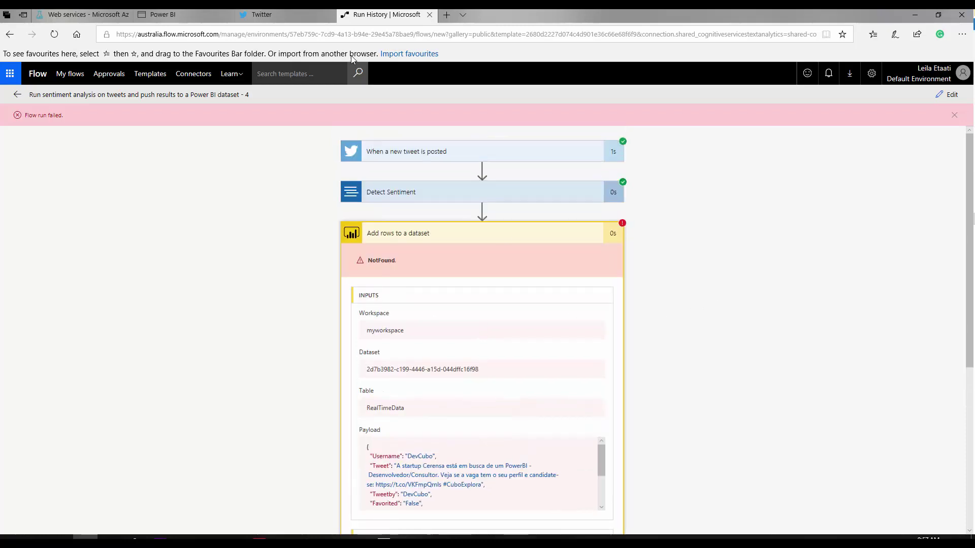
- Switch to Power BI and add a value named Payload with type Number to the twittervideo streaming dataset
{"action": "left_click", "coordinate": [177, 16]}
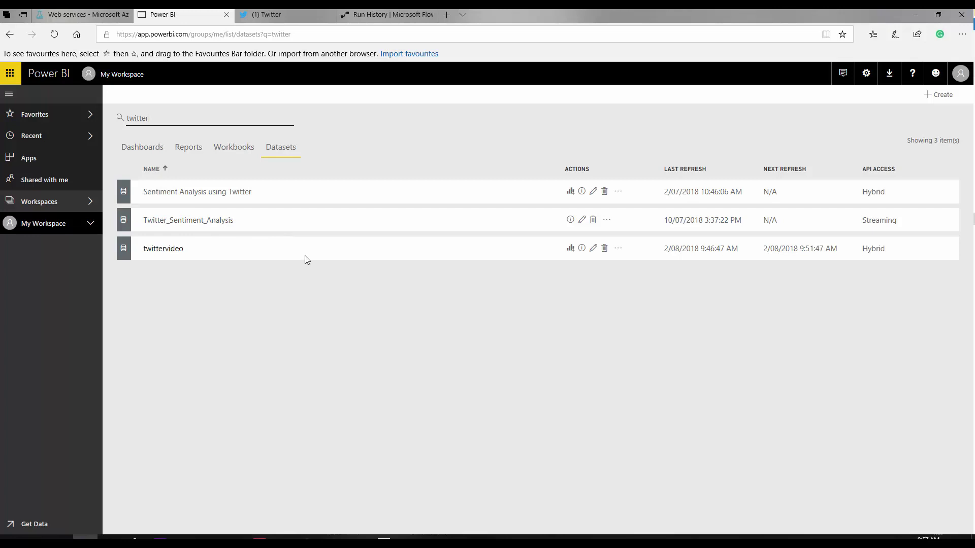
{"action": "left_click", "coordinate": [593, 249]}
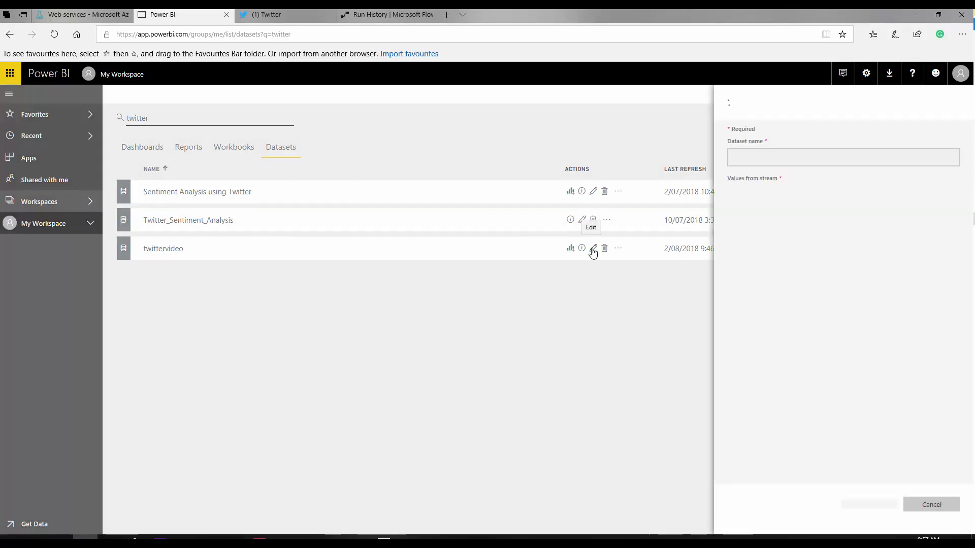
{"action": "left_click", "coordinate": [754, 366]}
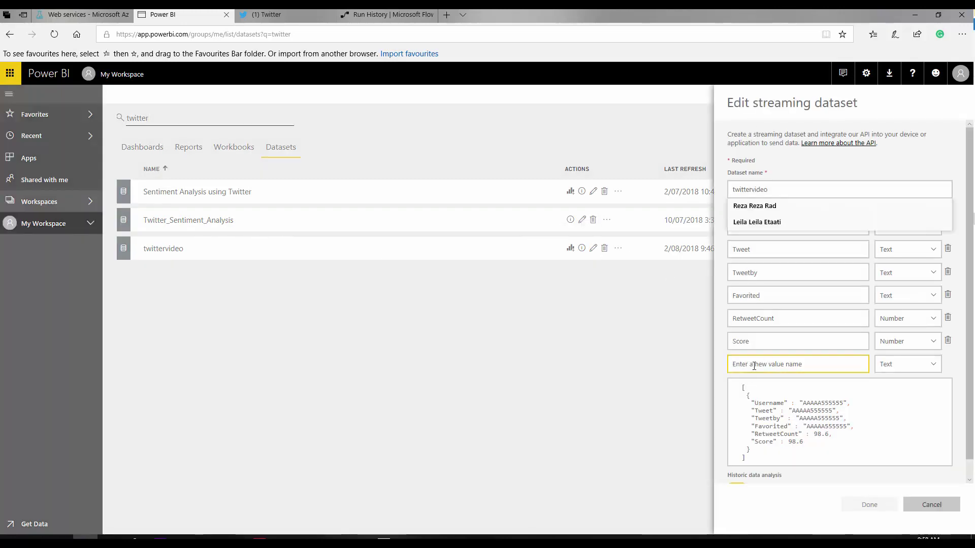
{"action": "type", "text": "Payload"}
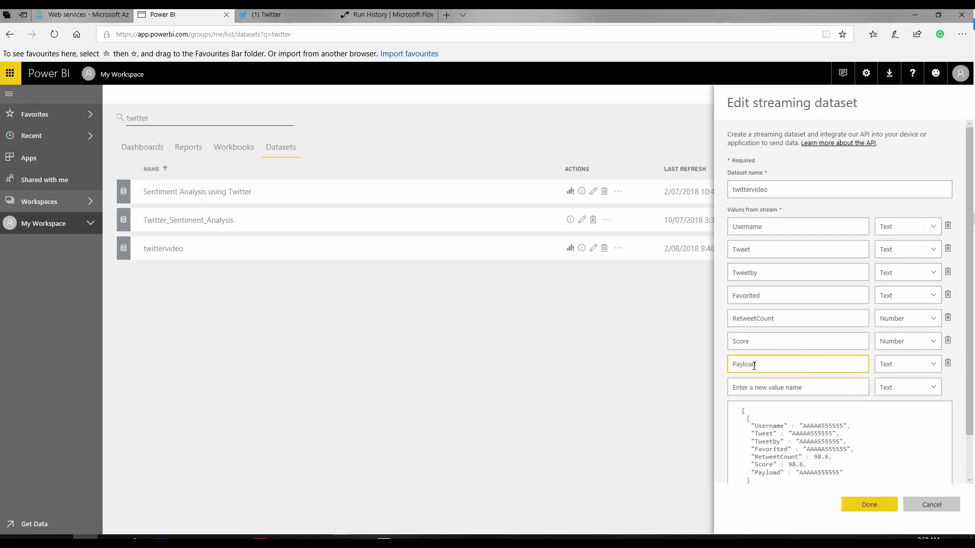
{"action": "left_click", "coordinate": [882, 364]}
{"action": "left_click", "coordinate": [891, 370]}
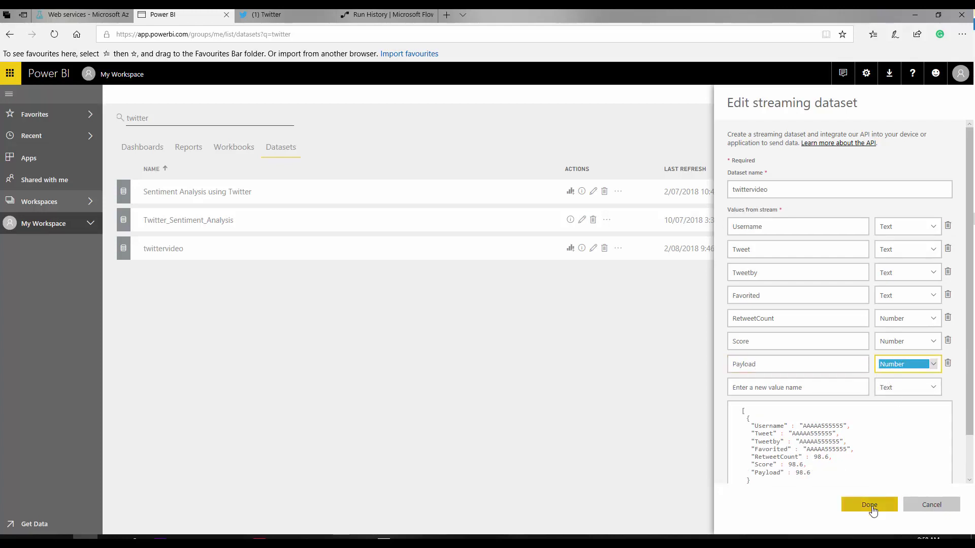
- Check the Payload entry in the flow run, set the dataset's Payload value type to Text in Power BI, and save the dataset
{"action": "left_click", "coordinate": [362, 10]}
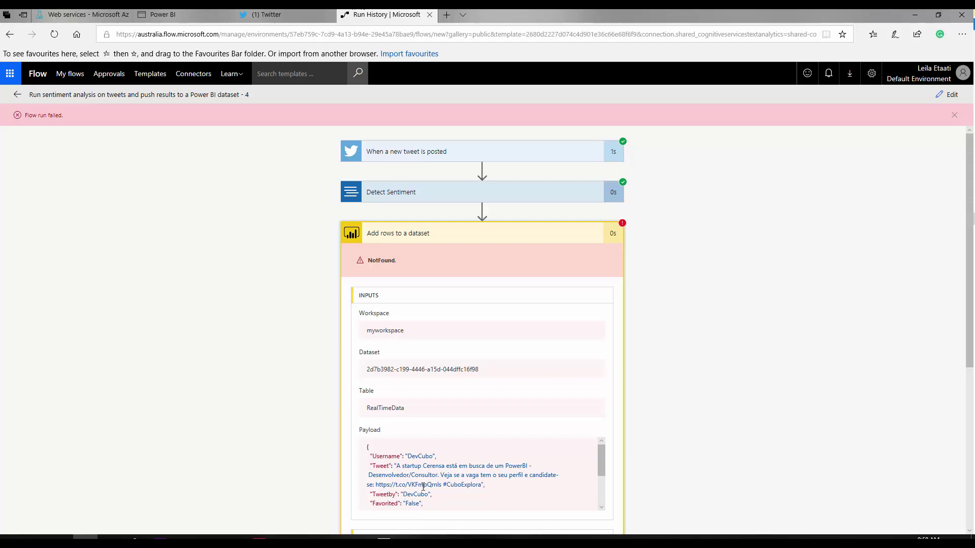
{"action": "scroll", "coordinate": [423, 487], "scroll_direction": "down", "scroll_amount": 1}
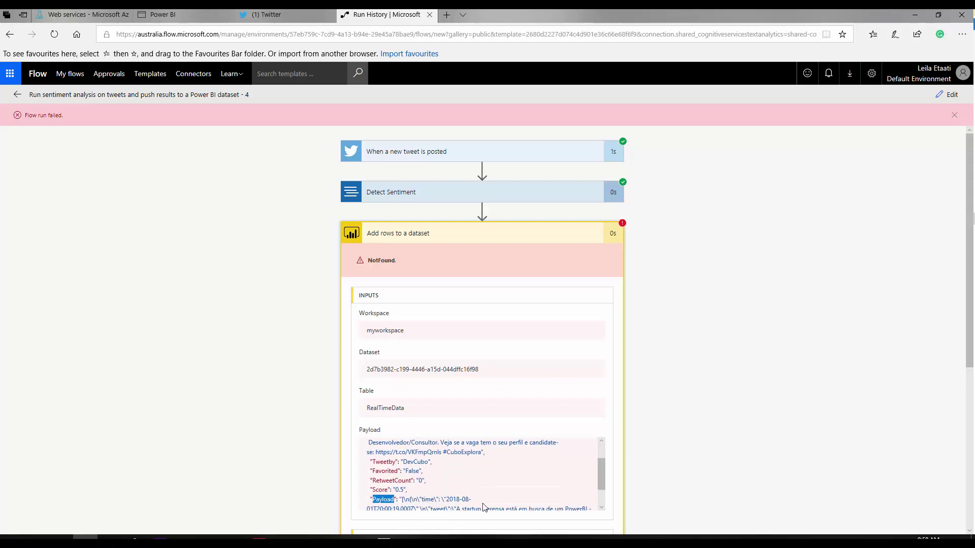
{"action": "left_click", "coordinate": [264, 15]}
{"action": "left_click", "coordinate": [168, 14]}
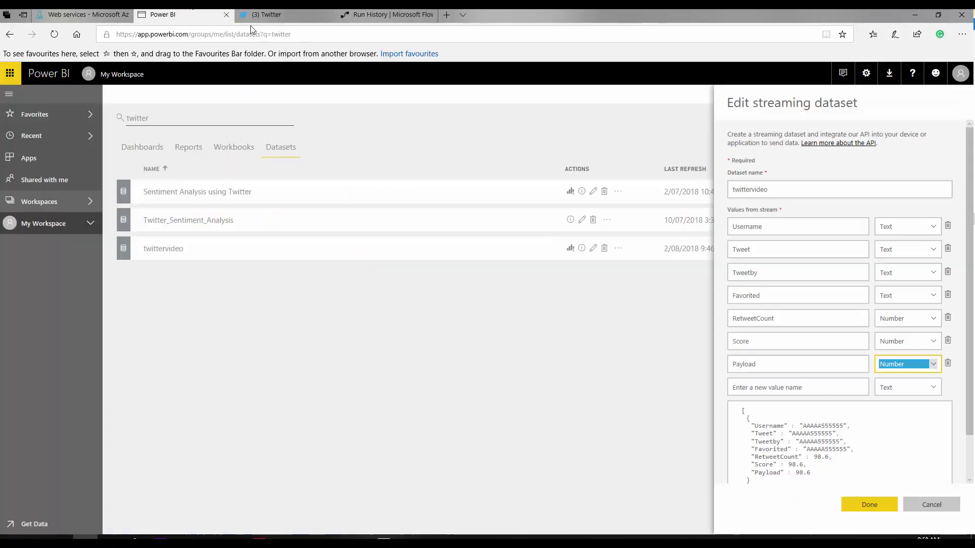
{"action": "left_click", "coordinate": [934, 365]}
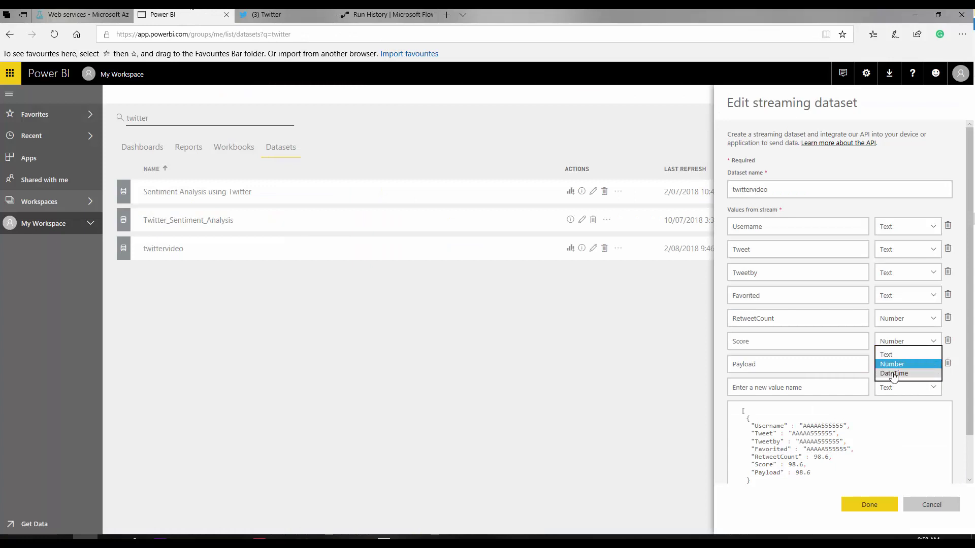
{"action": "left_click", "coordinate": [886, 355]}
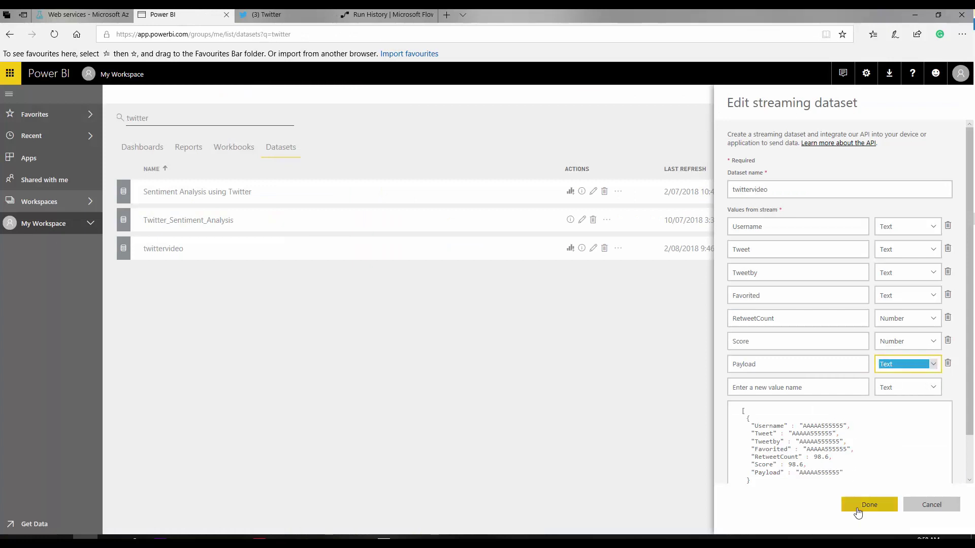
{"action": "left_click", "coordinate": [858, 506]}
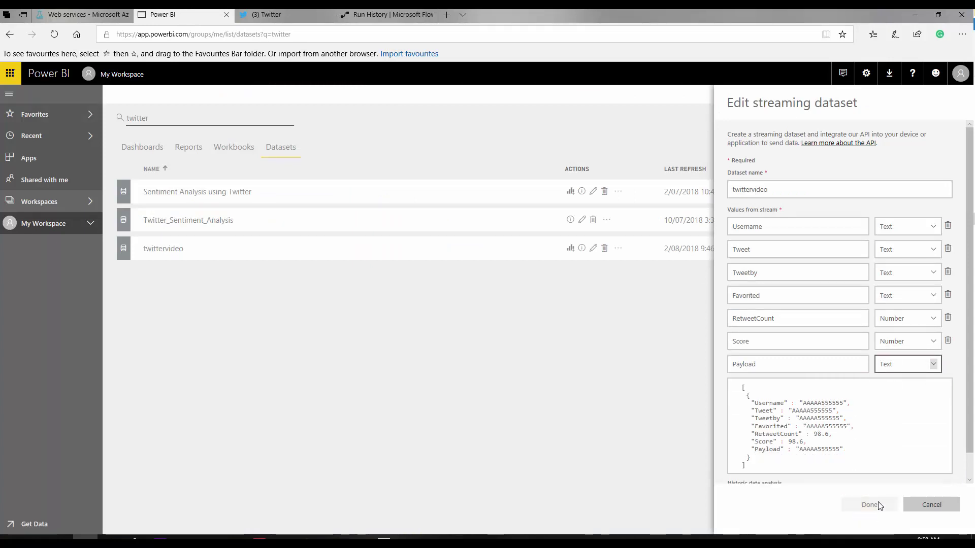
- Return to the flow run, dismiss its notification and go back to the flow's details page
{"action": "left_click", "coordinate": [372, 14]}
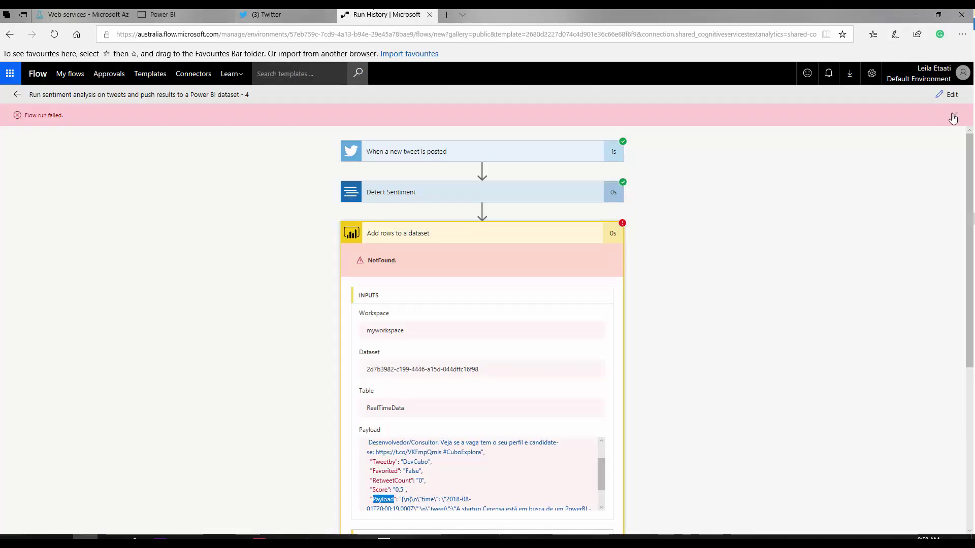
{"action": "left_click", "coordinate": [953, 117]}
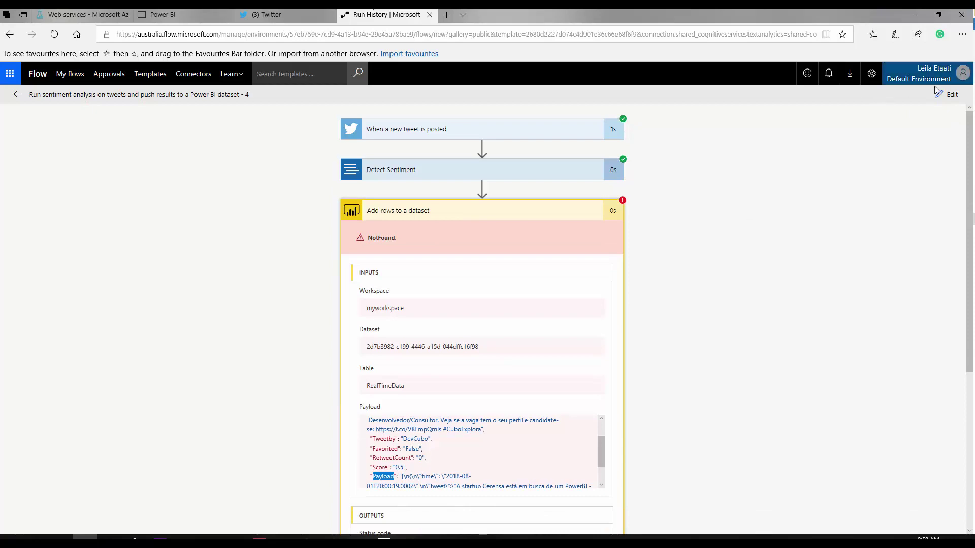
{"action": "left_click", "coordinate": [34, 98]}
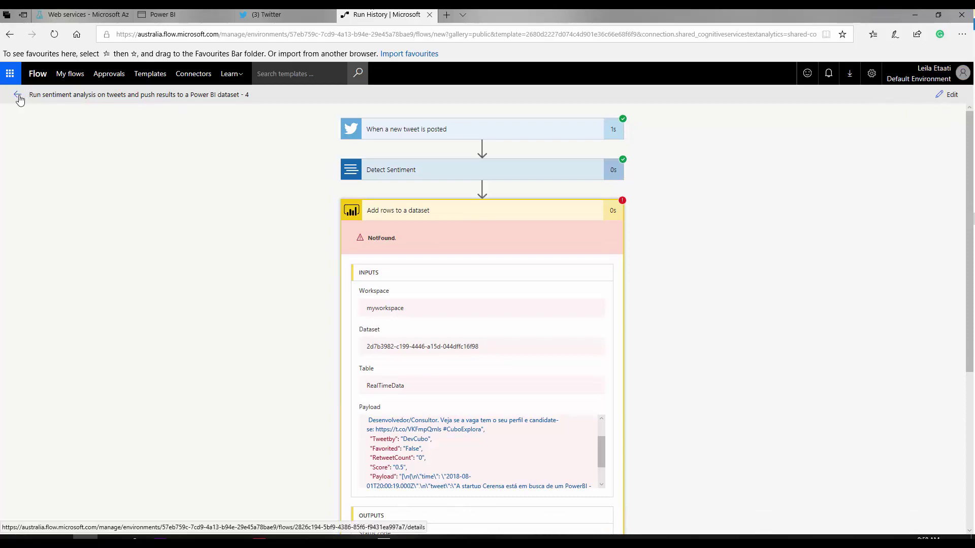
- Open the flow for editing from its details page and start a test using the option I'll perform the trigger action
{"action": "left_click", "coordinate": [18, 95]}
{"action": "left_click", "coordinate": [402, 345]}
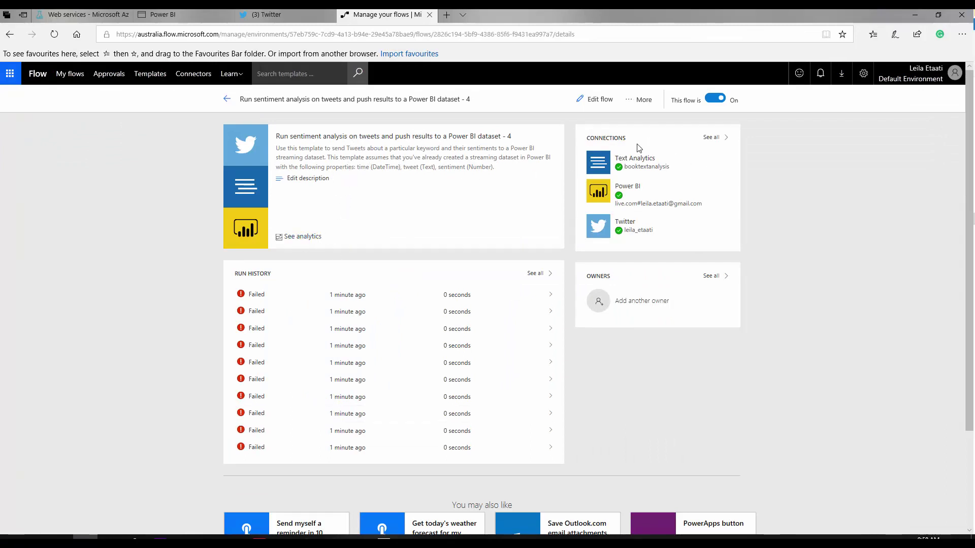
{"action": "left_click", "coordinate": [604, 100]}
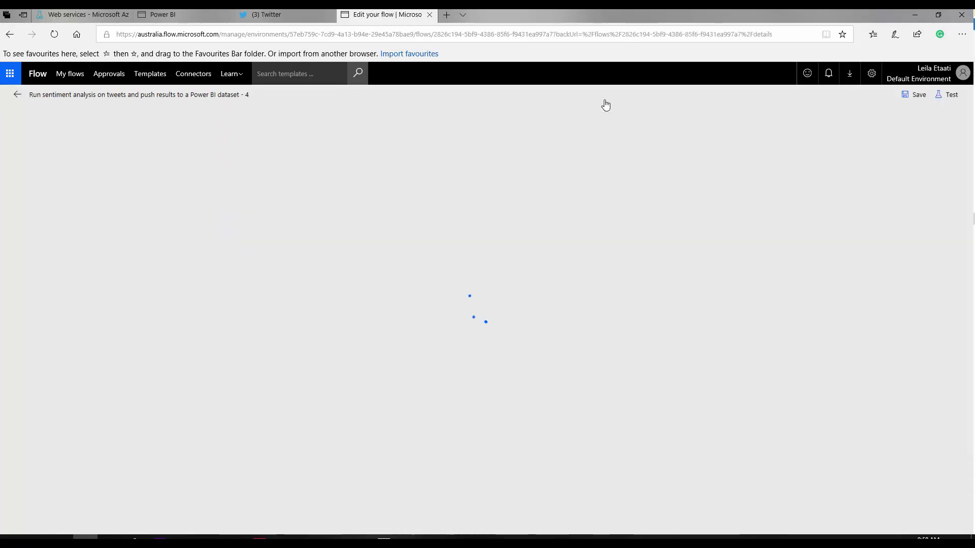
{"action": "left_click", "coordinate": [945, 97]}
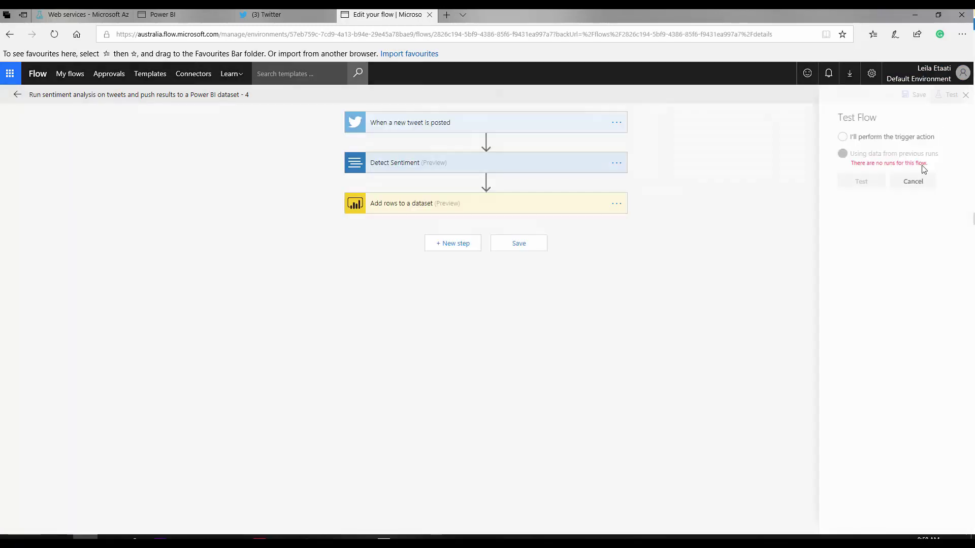
{"action": "left_click", "coordinate": [837, 137]}
{"action": "left_click", "coordinate": [837, 154]}
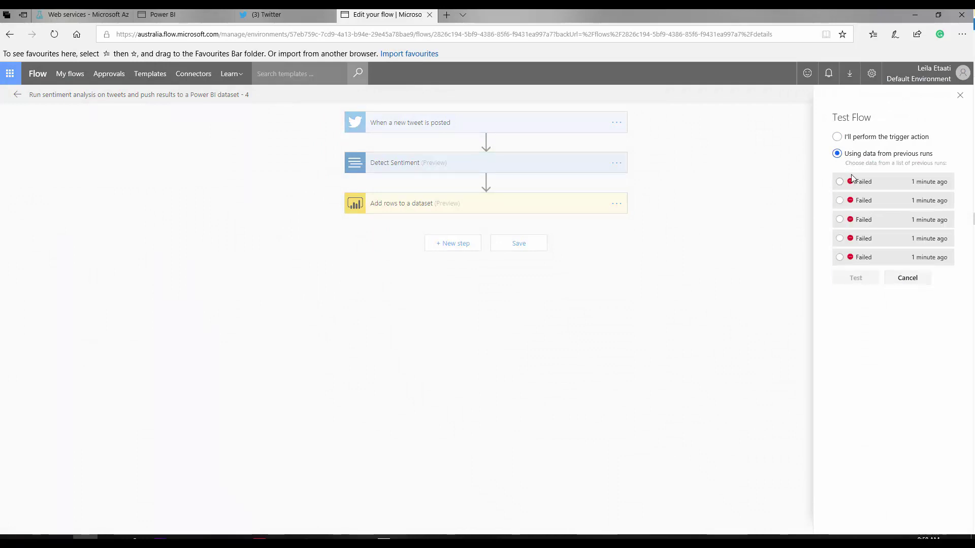
{"action": "left_click", "coordinate": [837, 137]}
{"action": "left_click", "coordinate": [857, 185]}
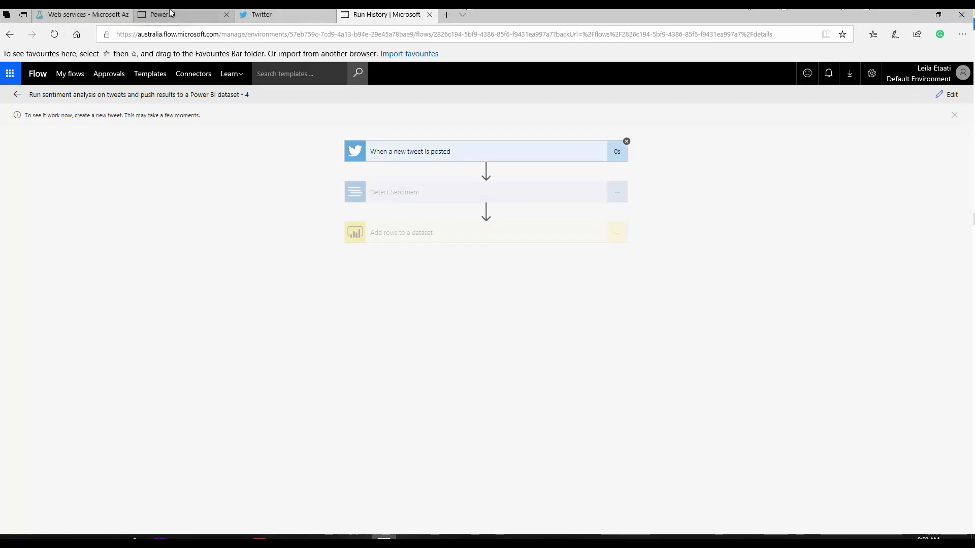
- Switch to Twitter, browse the home feed and open the account's own profile page
{"action": "left_click", "coordinate": [145, 14]}
{"action": "left_click", "coordinate": [256, 15]}
{"action": "scroll", "coordinate": [434, 393], "scroll_direction": "down", "scroll_amount": 15}
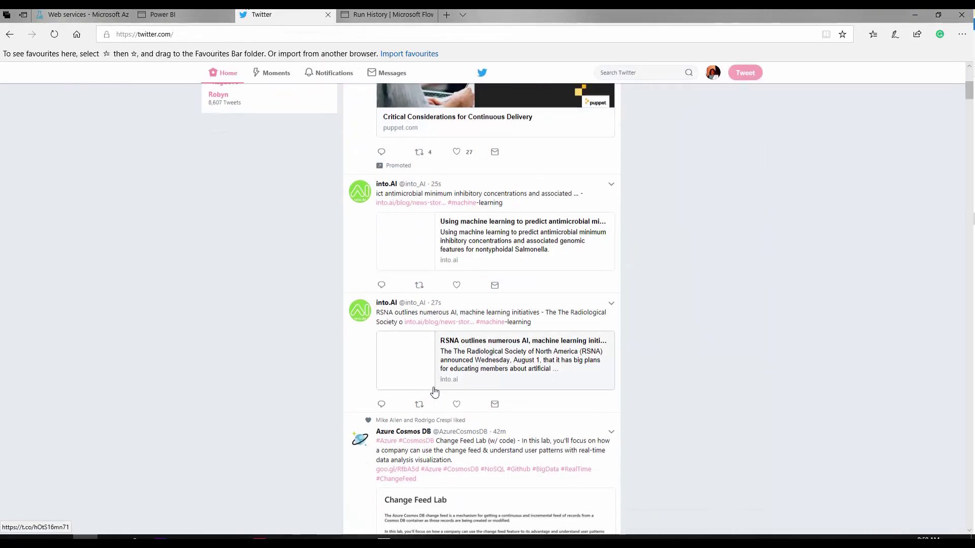
{"action": "scroll", "coordinate": [435, 392], "scroll_direction": "down", "scroll_amount": 5}
{"action": "scroll", "coordinate": [324, 196], "scroll_direction": "up", "scroll_amount": 7}
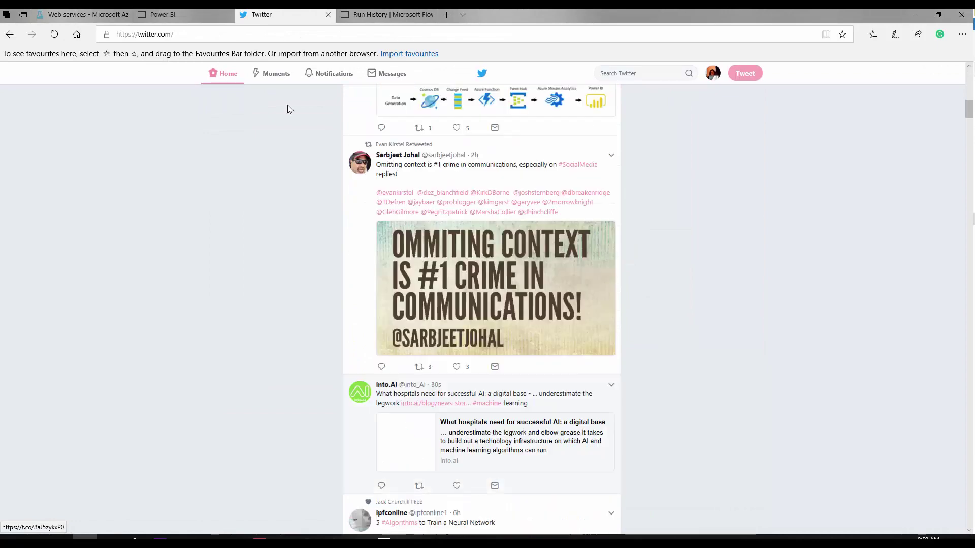
{"action": "left_click", "coordinate": [226, 75]}
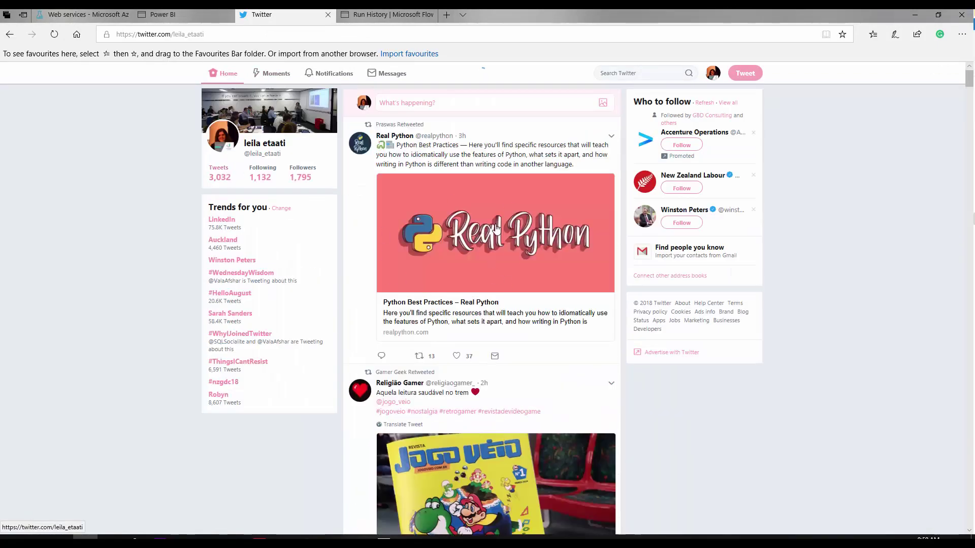
{"action": "left_click", "coordinate": [223, 176]}
- Find the Last Chance to Register tweet about the India workshops in August 2018 on the profile and retweet it
{"action": "scroll", "coordinate": [455, 386], "scroll_direction": "down", "scroll_amount": 9}
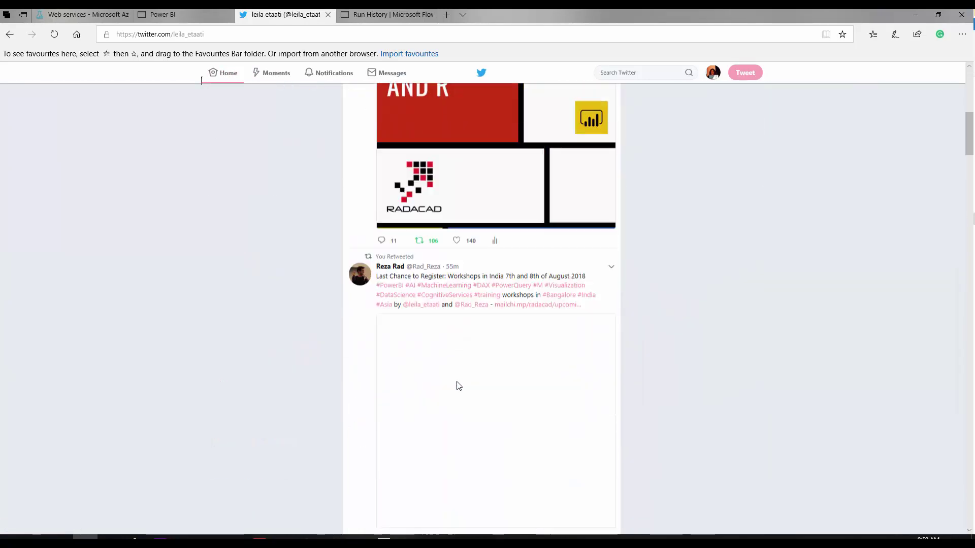
{"action": "scroll", "coordinate": [455, 386], "scroll_direction": "up", "scroll_amount": 4}
{"action": "scroll", "coordinate": [458, 387], "scroll_direction": "up", "scroll_amount": 2}
{"action": "scroll", "coordinate": [456, 387], "scroll_direction": "down", "scroll_amount": 7}
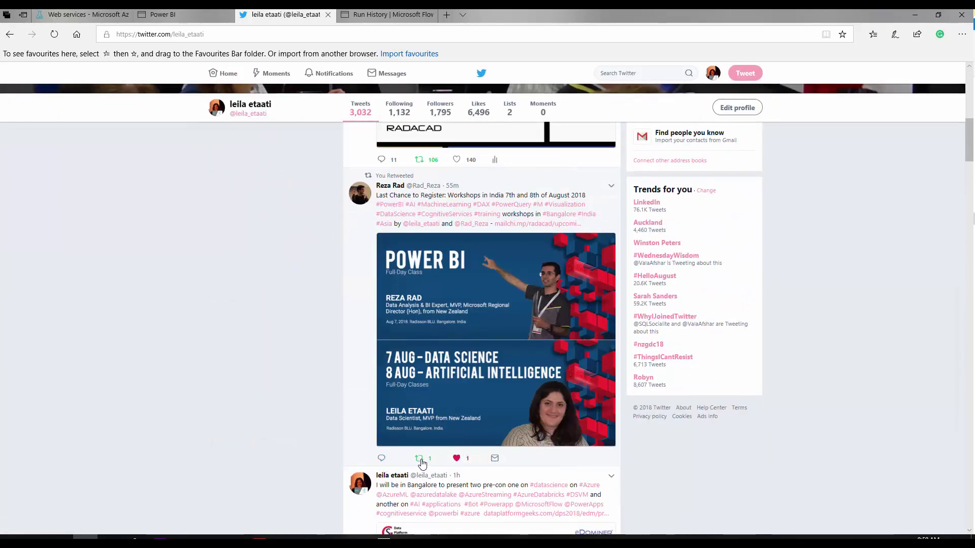
{"action": "left_click", "coordinate": [421, 460]}
{"action": "left_click", "coordinate": [592, 293]}
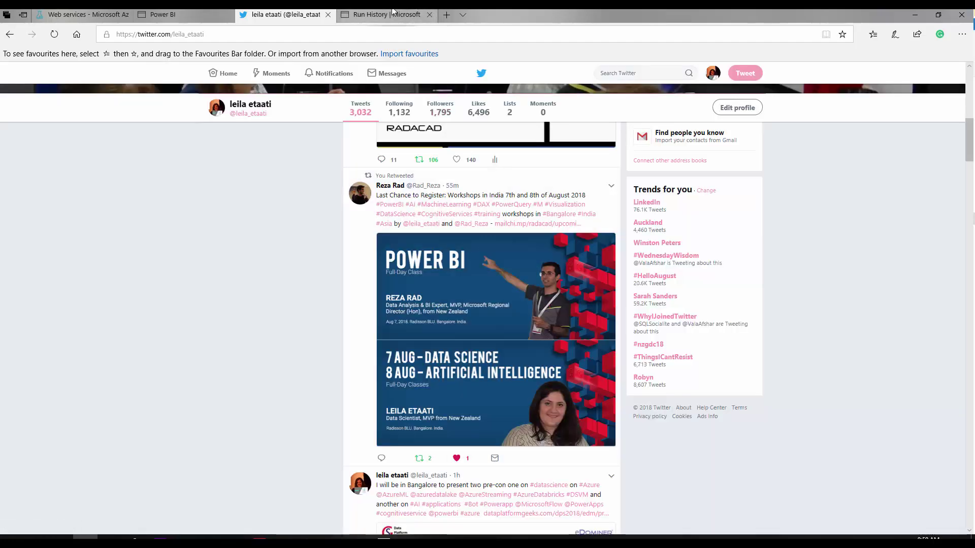
- Return to the flow, leave the waiting test run and start a new test with I'll perform the trigger action
{"action": "left_click", "coordinate": [393, 11]}
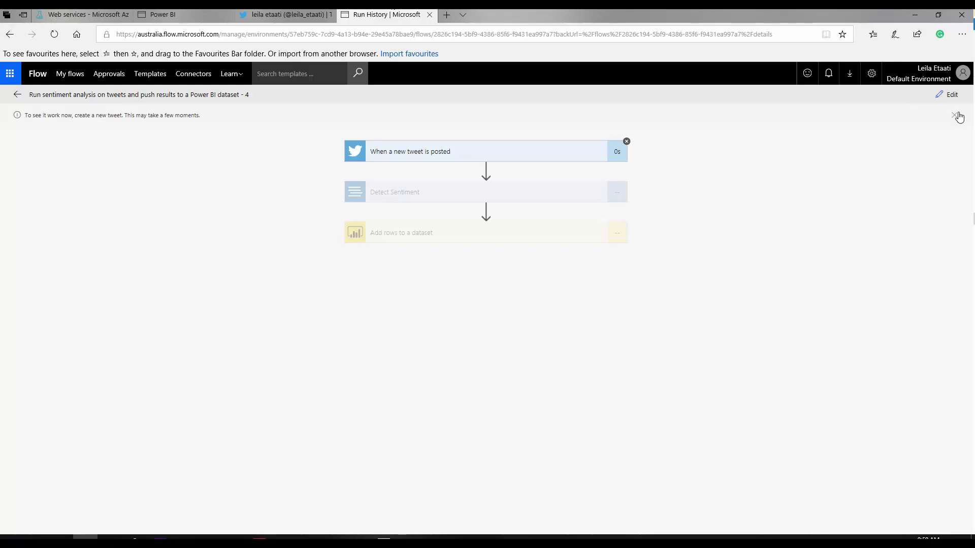
{"action": "left_click", "coordinate": [17, 95]}
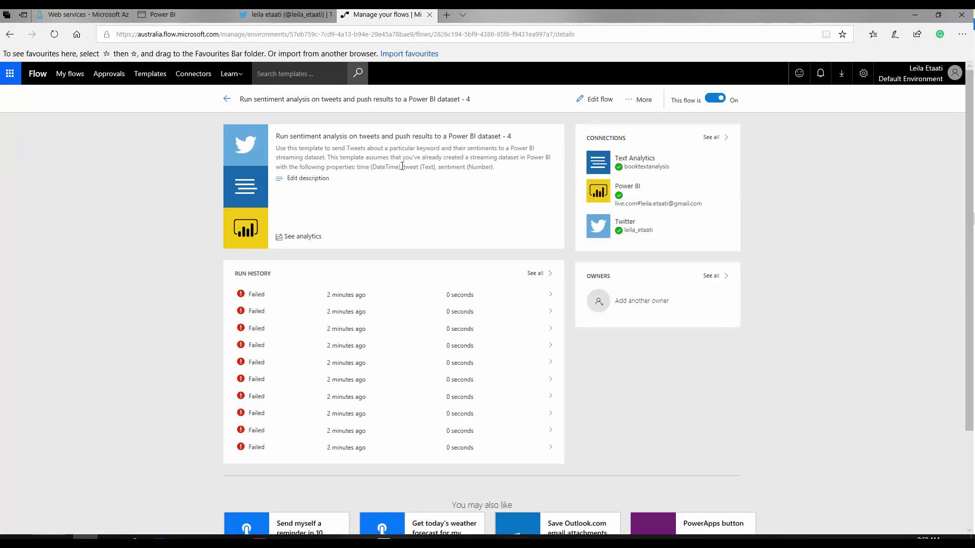
{"action": "left_click", "coordinate": [598, 102]}
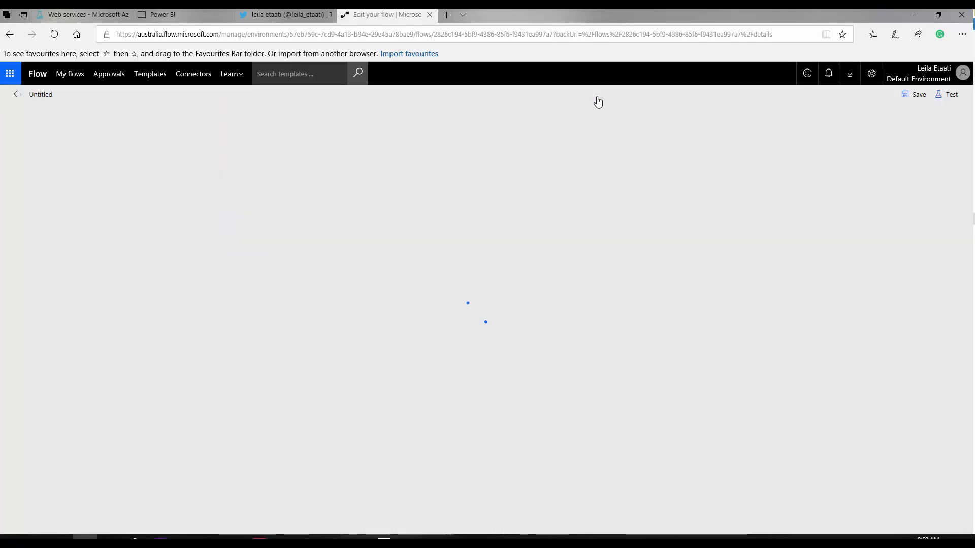
{"action": "left_click", "coordinate": [947, 95]}
{"action": "left_click", "coordinate": [837, 154]}
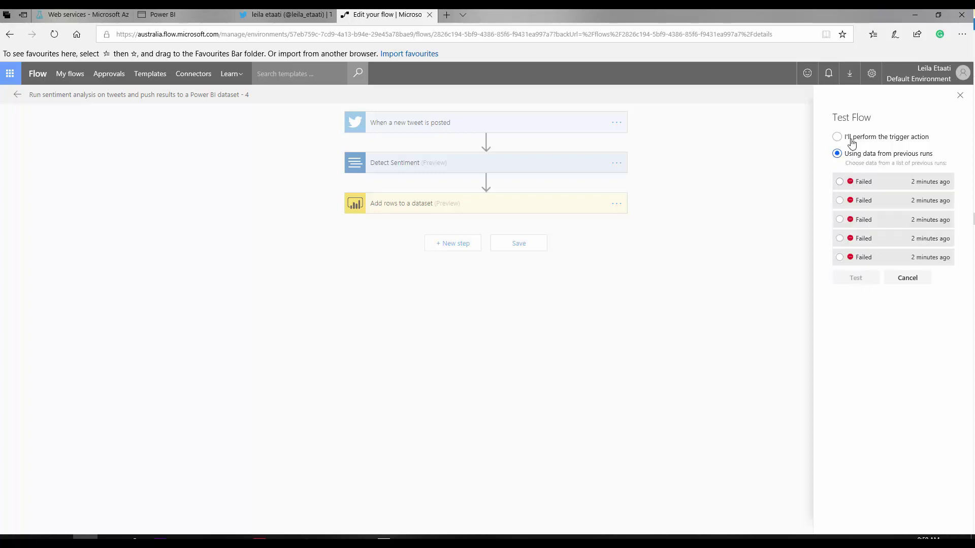
{"action": "left_click", "coordinate": [853, 138]}
{"action": "left_click", "coordinate": [859, 183]}
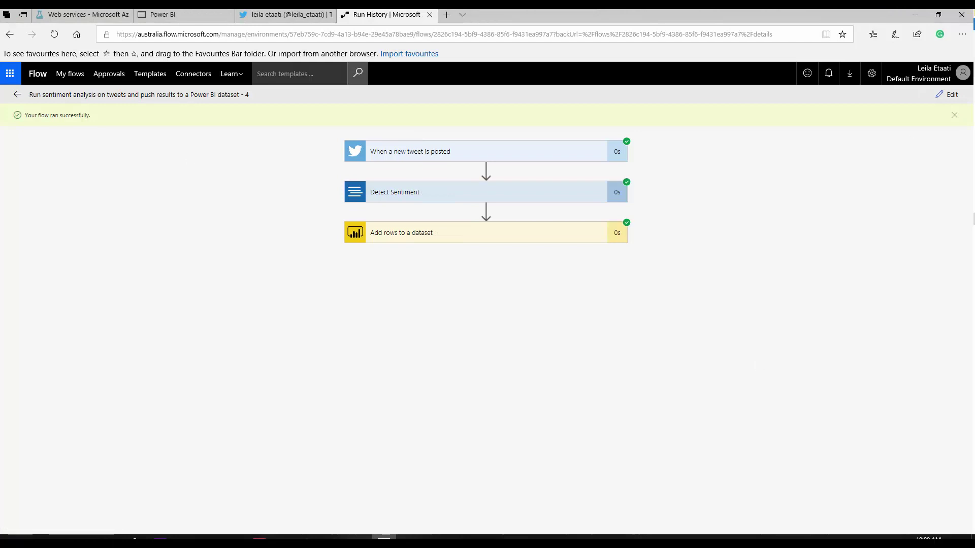
- Examine the payload and field values sent by the Add rows to a dataset action in the test run
{"action": "left_click", "coordinate": [401, 233]}
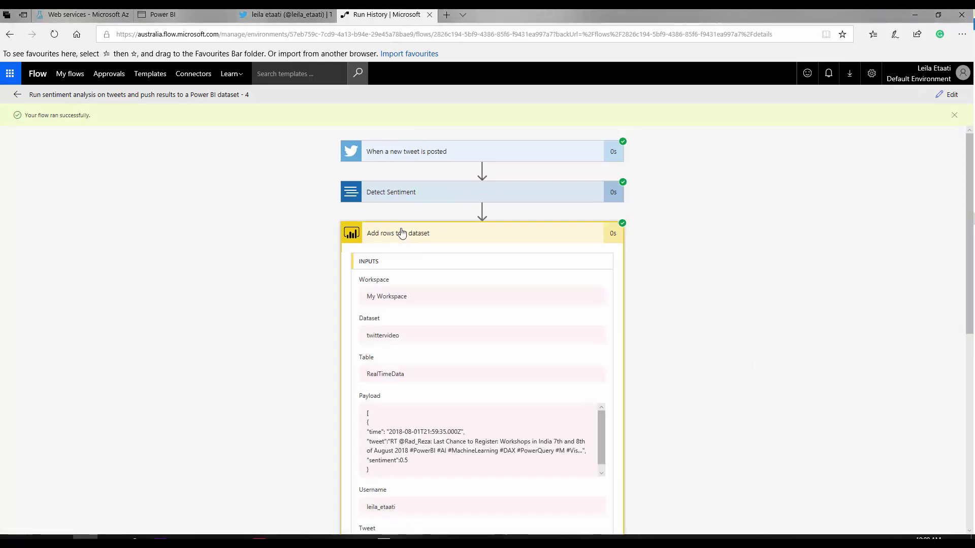
{"action": "scroll", "coordinate": [427, 457], "scroll_direction": "down", "scroll_amount": 1}
{"action": "scroll", "coordinate": [393, 431], "scroll_direction": "down", "scroll_amount": 2}
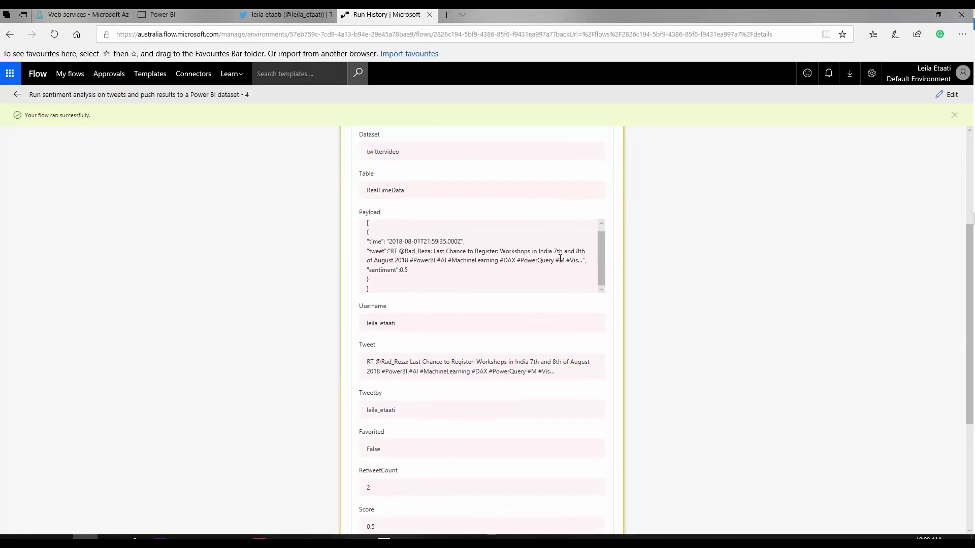
{"action": "left_click_drag", "start_coordinate": [571, 254], "coordinate": [585, 263]}
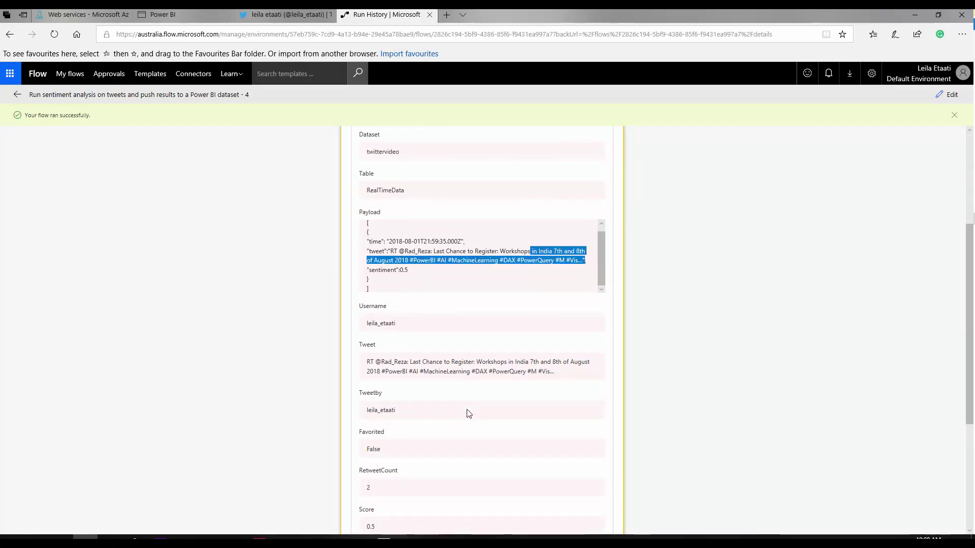
{"action": "scroll", "coordinate": [468, 416], "scroll_direction": "down", "scroll_amount": 4}
{"action": "scroll", "coordinate": [477, 203], "scroll_direction": "up", "scroll_amount": 5}
- Switch to Power BI, create a report from the twittervideo dataset and add a table with the Tweet and Tweetby fields
{"action": "left_click", "coordinate": [172, 14]}
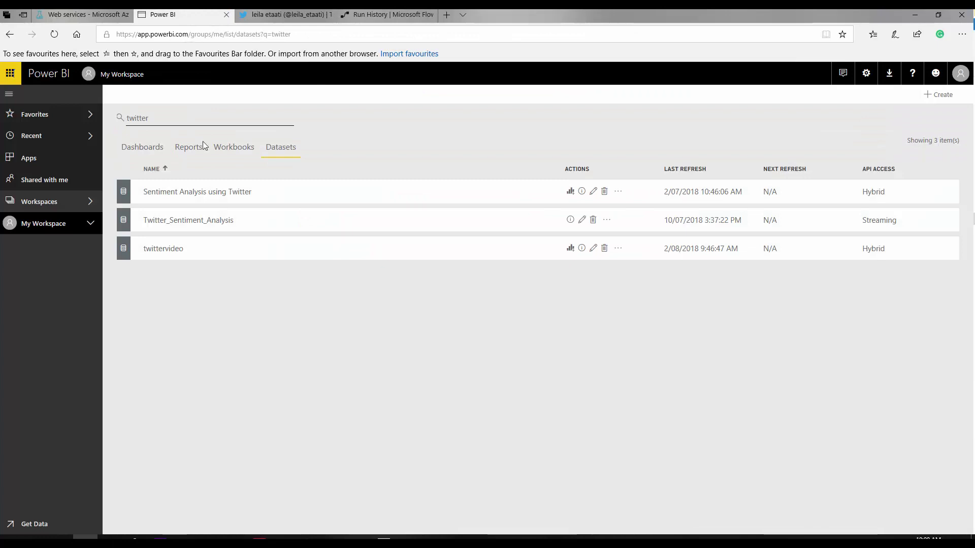
{"action": "left_click", "coordinate": [571, 249]}
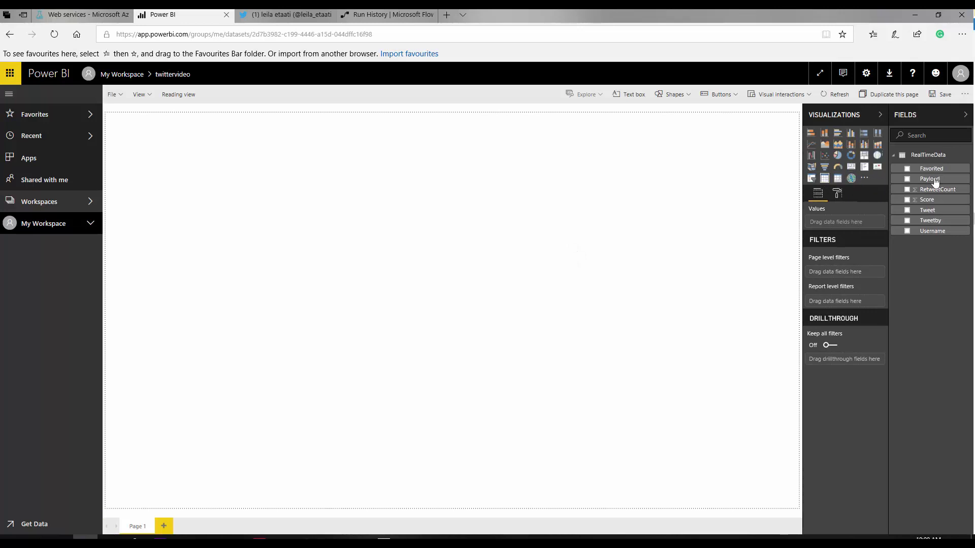
{"action": "left_click", "coordinate": [907, 211]}
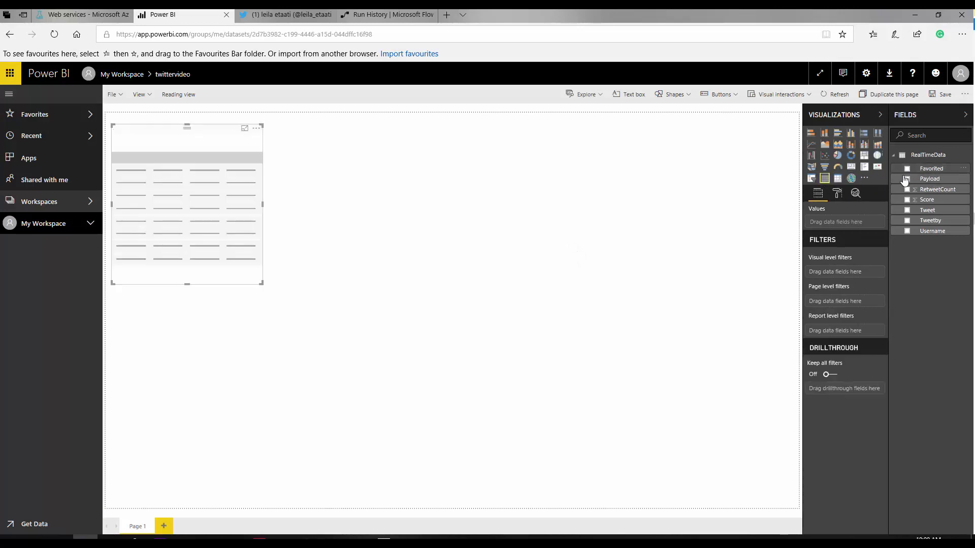
{"action": "left_click", "coordinate": [907, 221]}
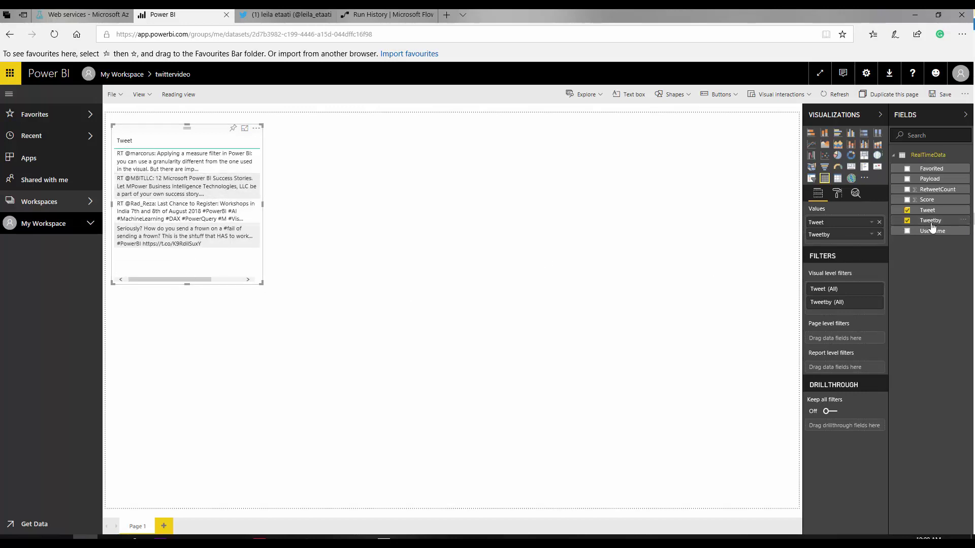
- Add a card with the count of Tweet beside the table and test its filtering by selecting individual table rows
{"action": "left_click_drag", "start_coordinate": [928, 210], "coordinate": [607, 279]}
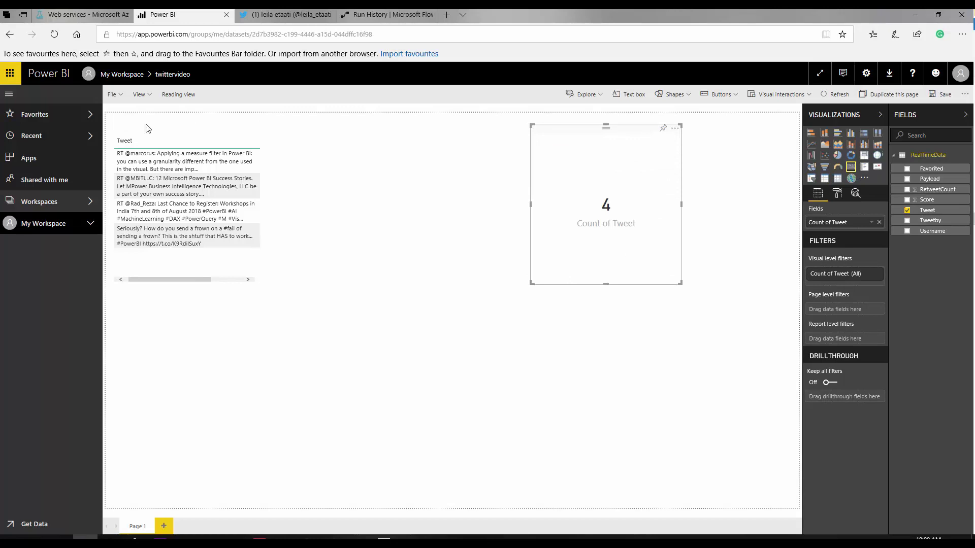
{"action": "left_click", "coordinate": [154, 151]}
{"action": "left_click", "coordinate": [163, 185]}
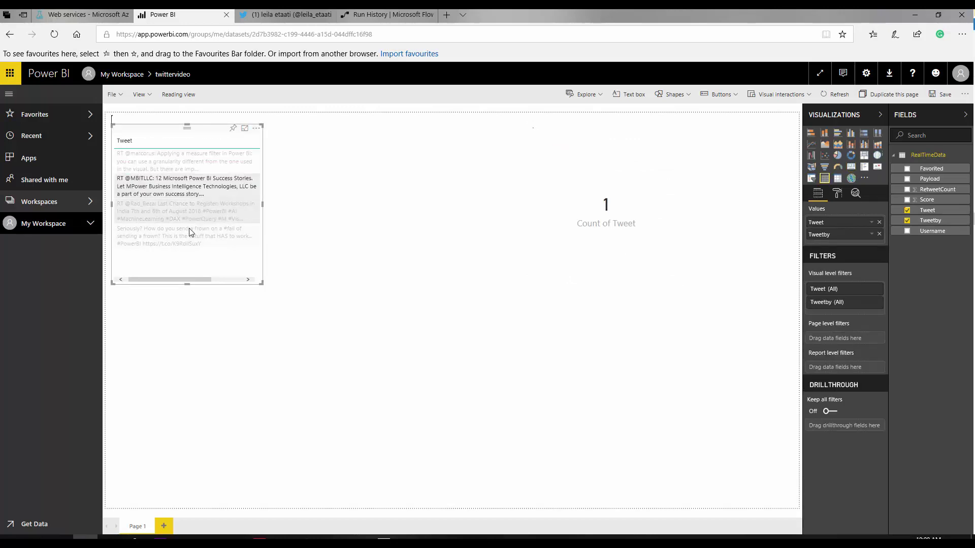
{"action": "left_click", "coordinate": [204, 245]}
{"action": "left_click", "coordinate": [388, 327]}
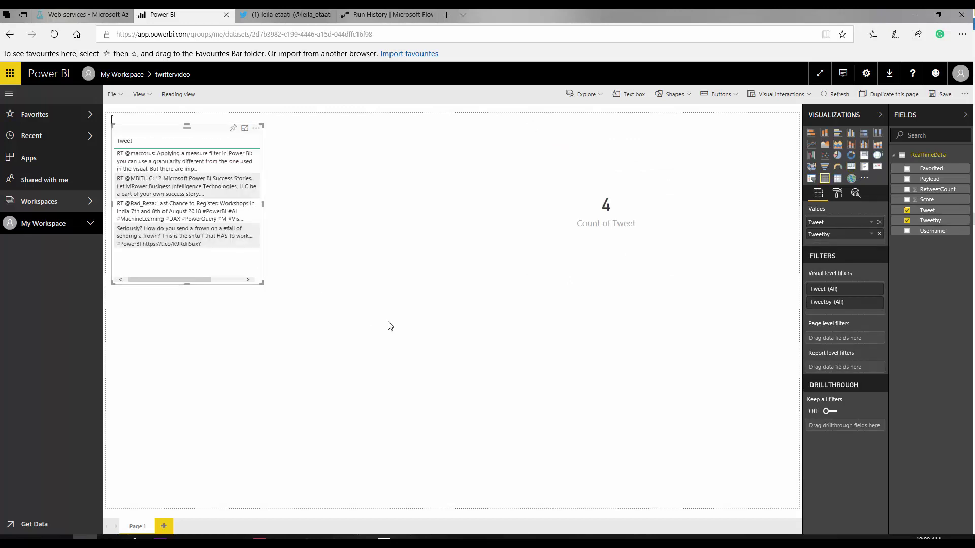
- Widen the tweet table and add the Score field to it
{"action": "left_click", "coordinate": [255, 283]}
{"action": "left_click_drag", "start_coordinate": [260, 283], "coordinate": [424, 266]}
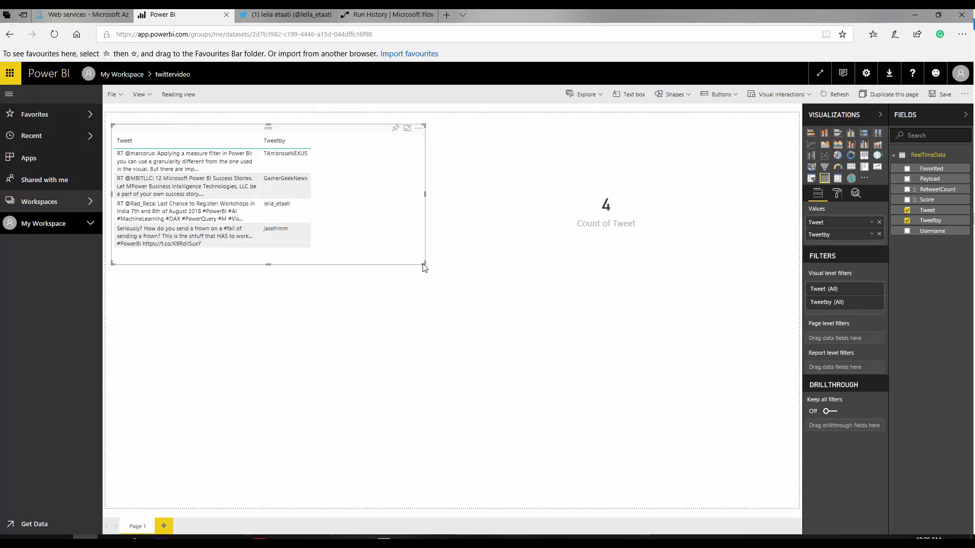
{"action": "left_click", "coordinate": [907, 200]}
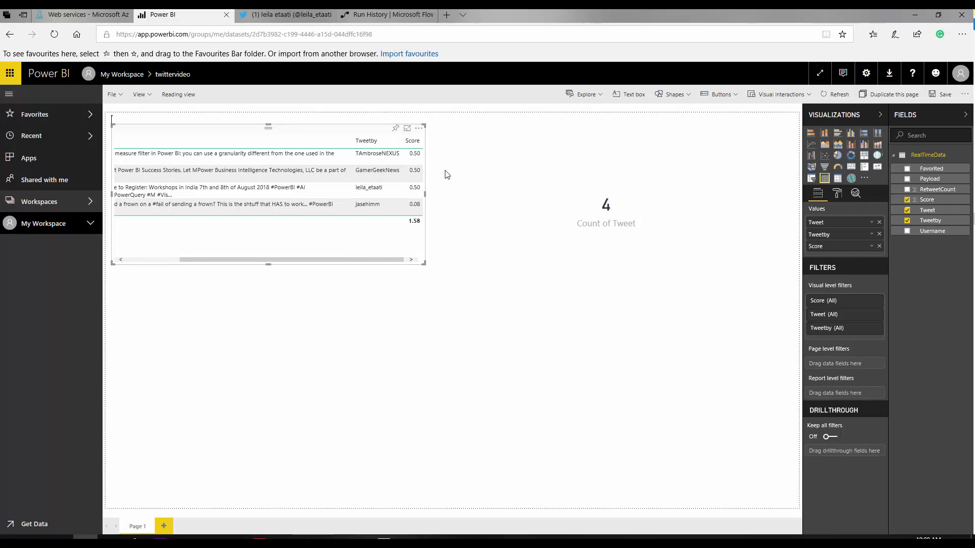
- Check the Twitter profile, then return to the flow's details page to review its run history
{"action": "left_click", "coordinate": [287, 14]}
{"action": "scroll", "coordinate": [418, 364], "scroll_direction": "up", "scroll_amount": 10}
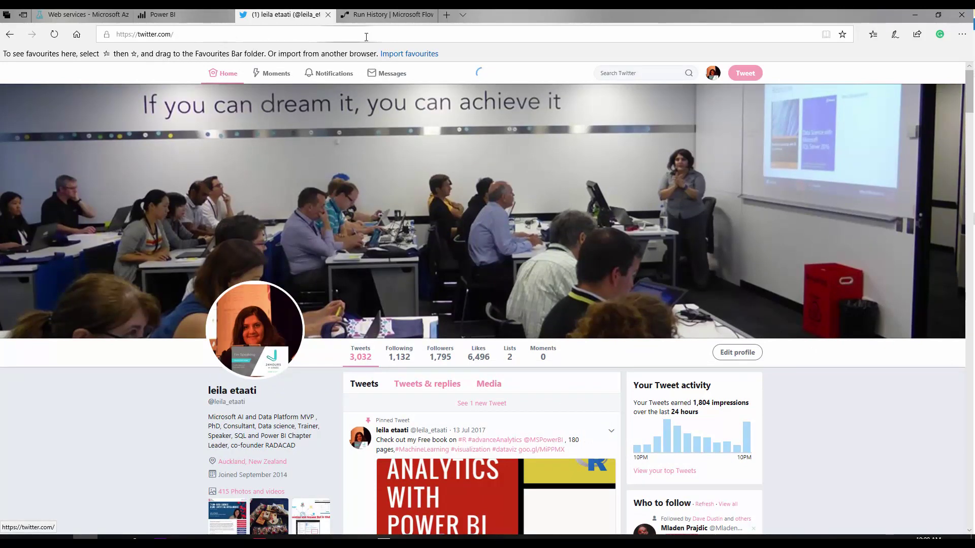
{"action": "left_click", "coordinate": [379, 14]}
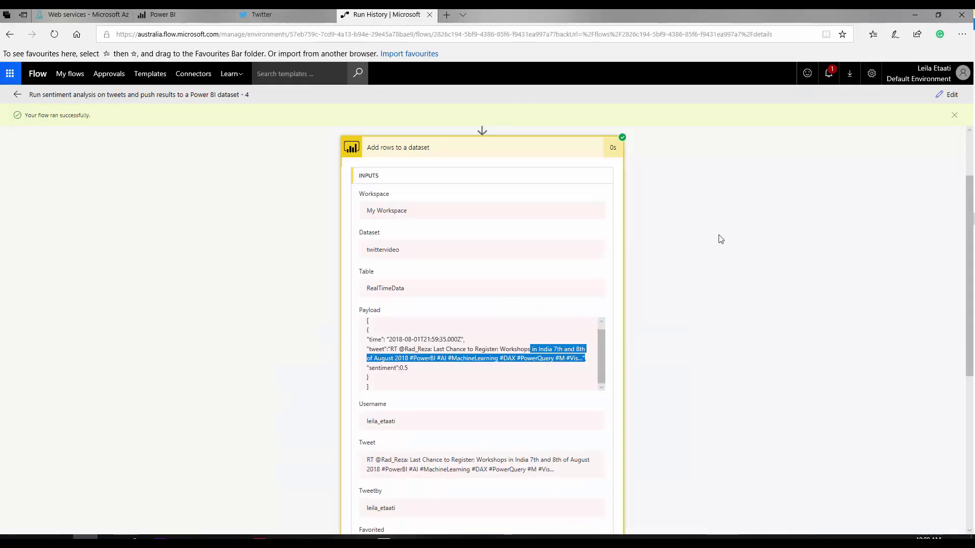
{"action": "left_click", "coordinate": [16, 95]}
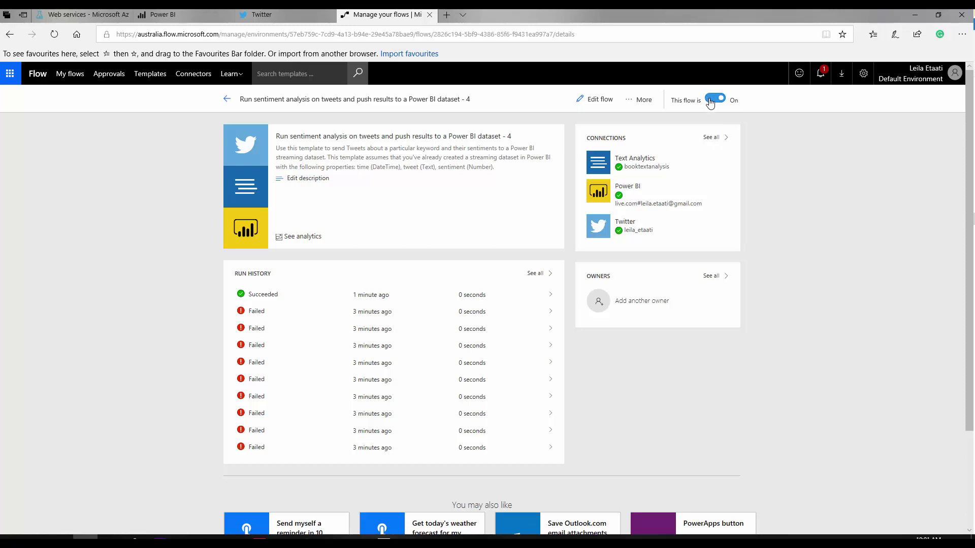
- Switch to Twitter, open a reply to the KDnuggets tweet about a first DataScience job and discard the reply
{"action": "left_click", "coordinate": [163, 15]}
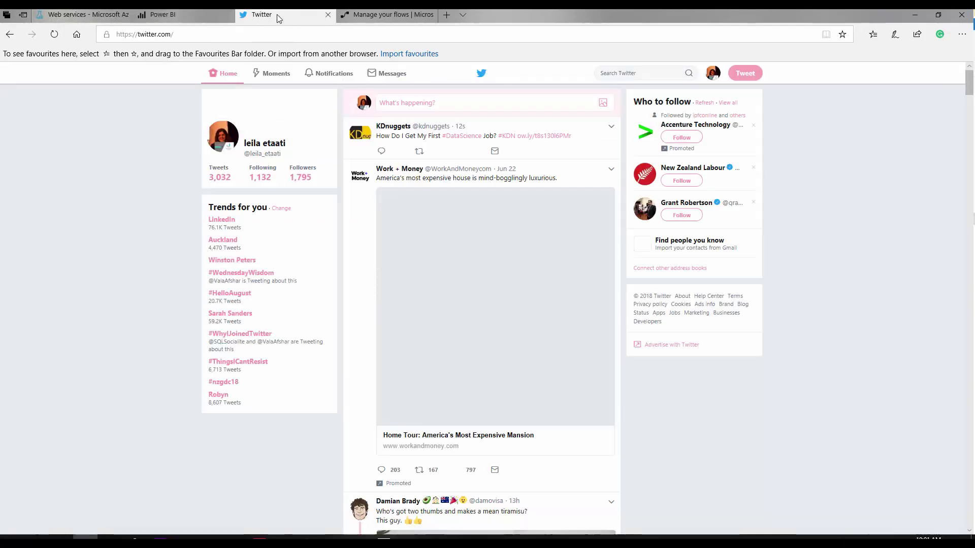
{"action": "left_click", "coordinate": [274, 16]}
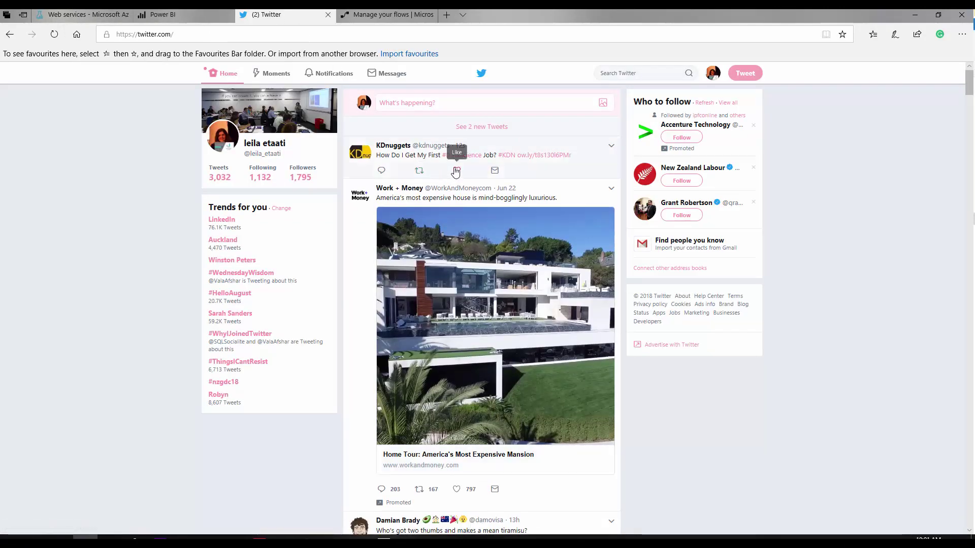
{"action": "left_click", "coordinate": [383, 172]}
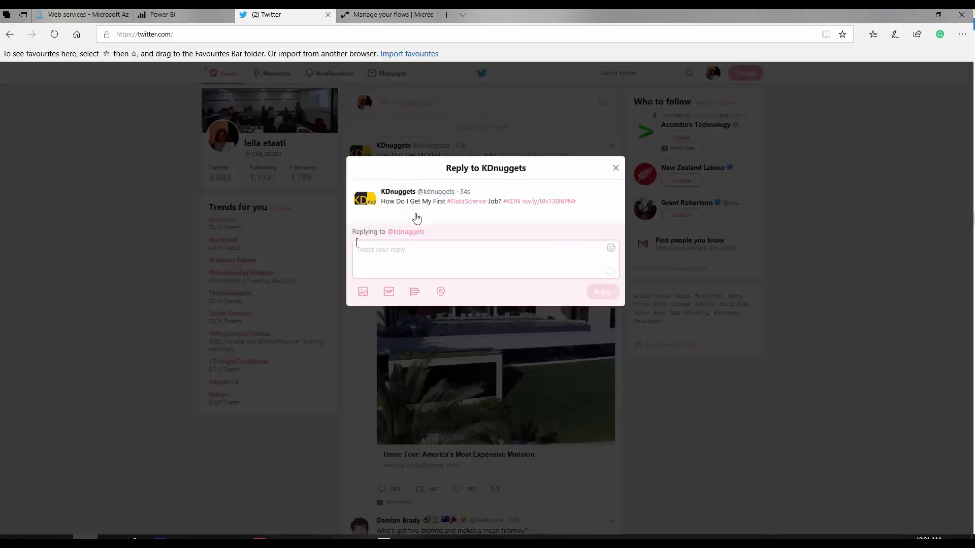
{"action": "left_click", "coordinate": [614, 172]}
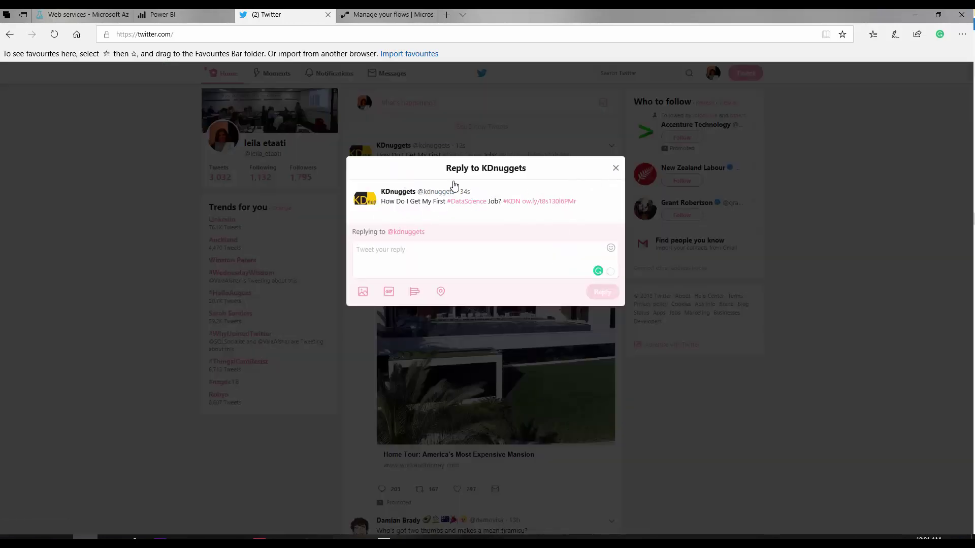
- Retweet the KDnuggets tweet about a first DataScience job and check the flow's run history
{"action": "left_click", "coordinate": [419, 168]}
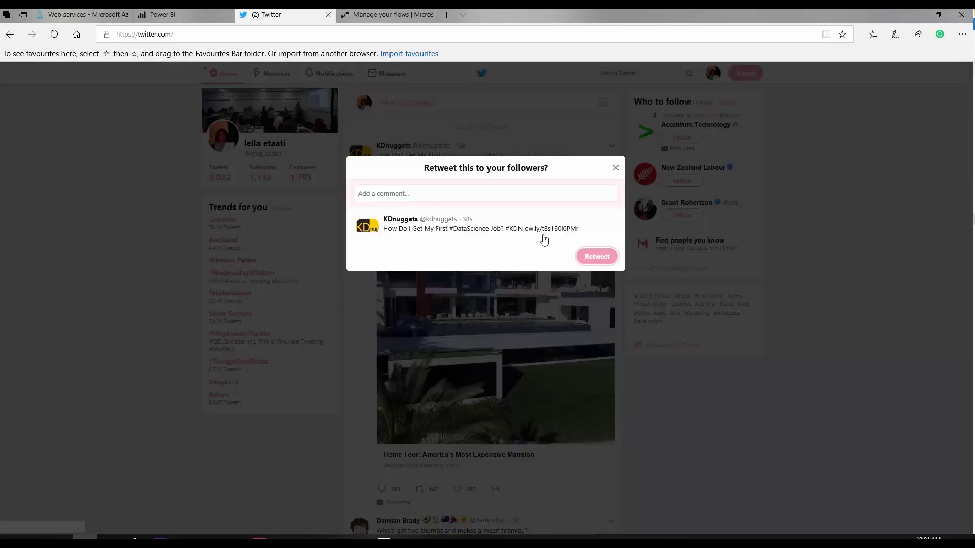
{"action": "left_click", "coordinate": [586, 257]}
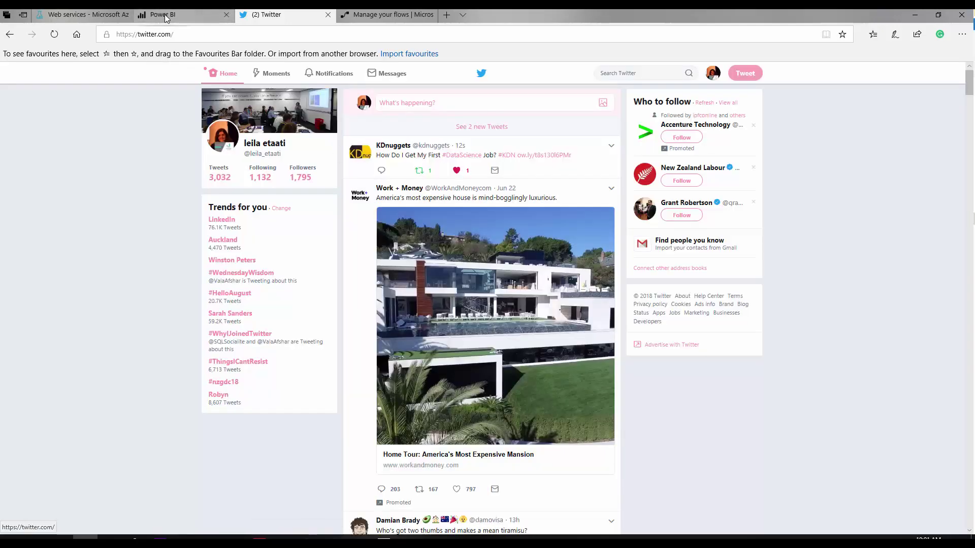
{"action": "left_click", "coordinate": [404, 16]}
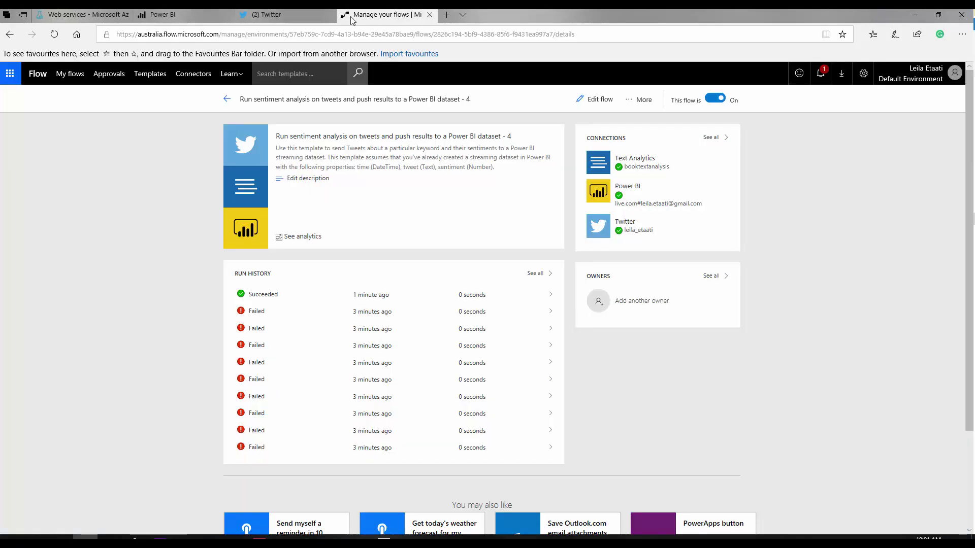
- Switch to Power BI, leave report editing for the reading view and save the report as tweet
{"action": "left_click", "coordinate": [174, 15]}
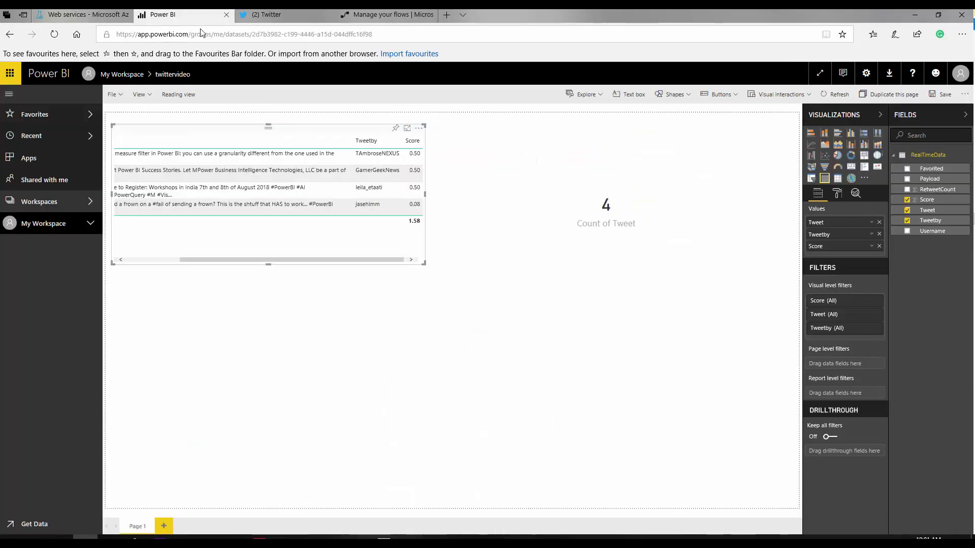
{"action": "left_click", "coordinate": [177, 95]}
{"action": "left_click", "coordinate": [517, 329]}
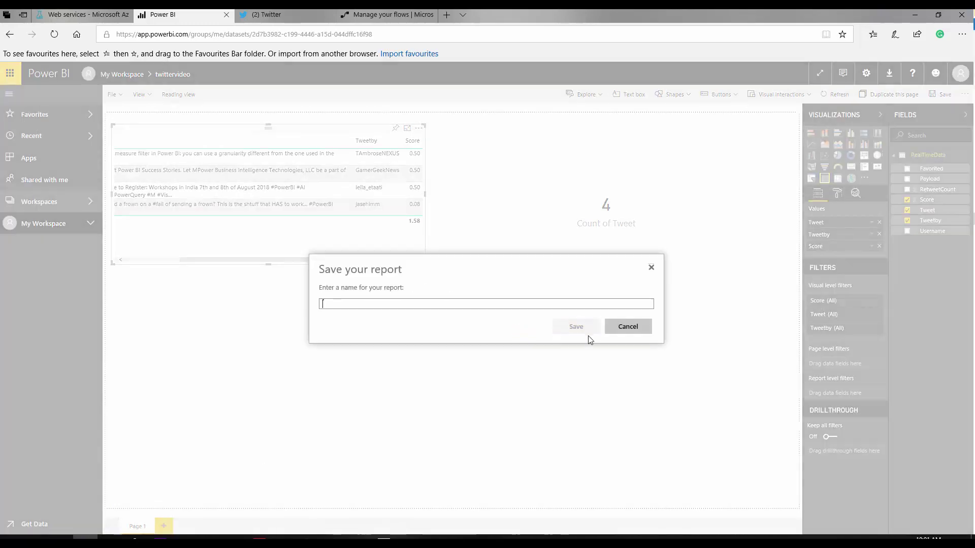
{"action": "type", "text": "tweet"}
{"action": "left_click", "coordinate": [561, 329]}
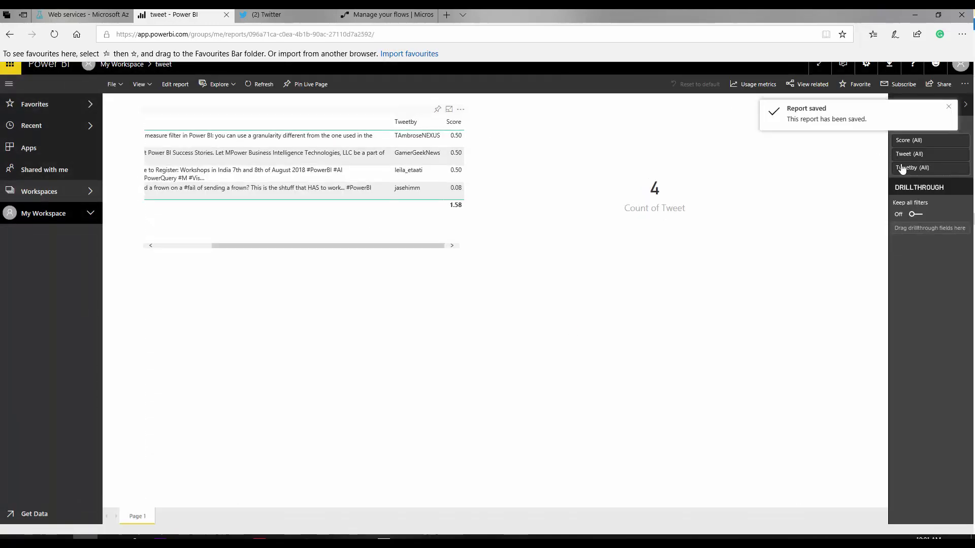
- Refresh the tweet report and compare it with the Twitter feed and the flow's run history
{"action": "left_click", "coordinate": [264, 84]}
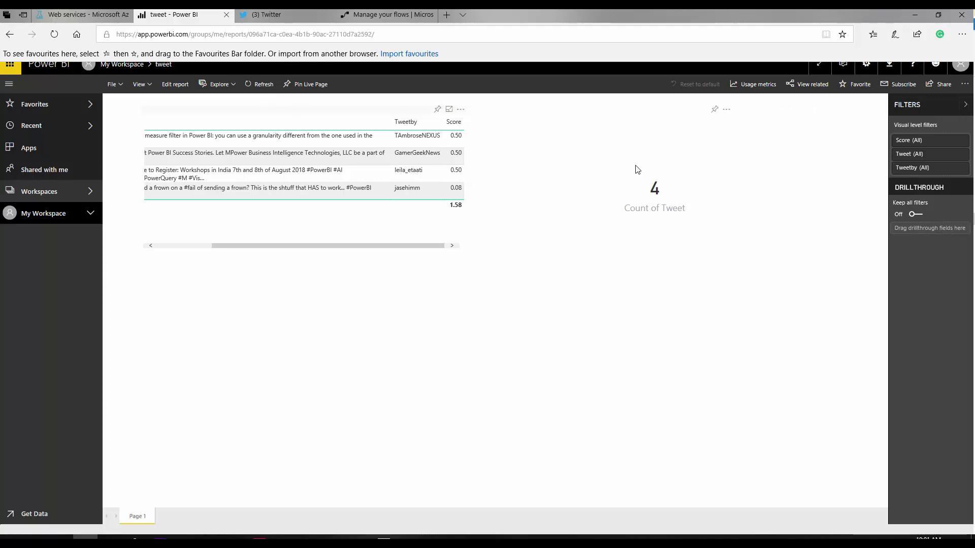
{"action": "left_click", "coordinate": [267, 14]}
{"action": "scroll", "coordinate": [502, 364], "scroll_direction": "down", "scroll_amount": 3}
{"action": "scroll", "coordinate": [502, 363], "scroll_direction": "down", "scroll_amount": 15}
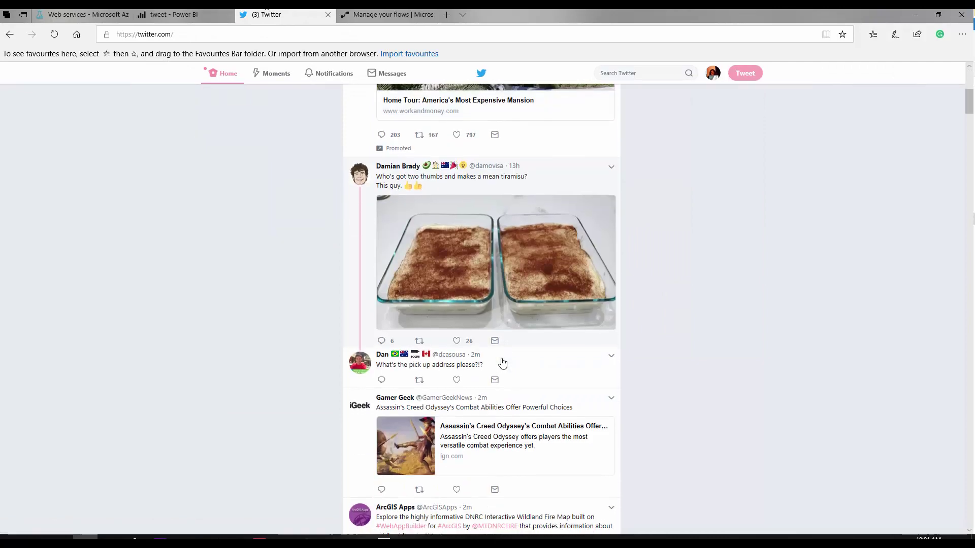
{"action": "left_click", "coordinate": [173, 14]}
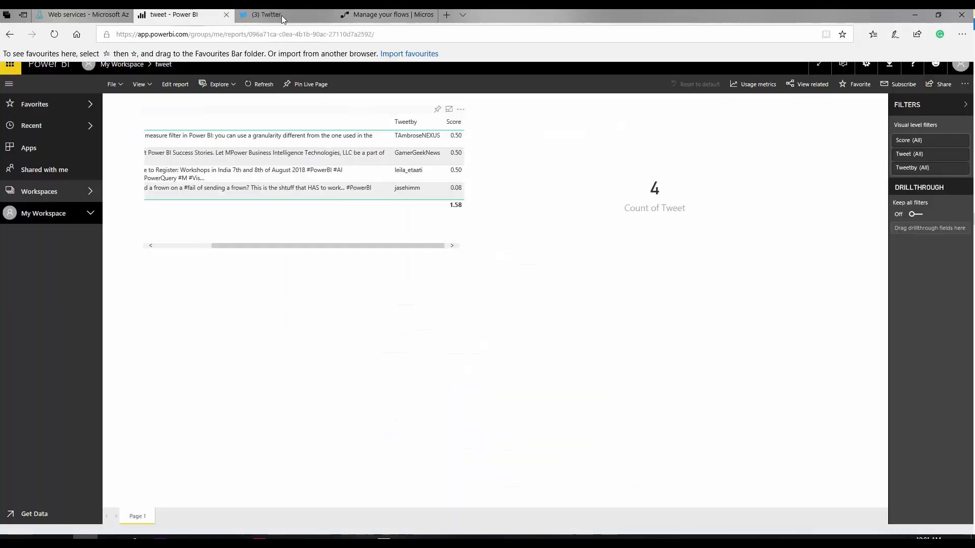
{"action": "left_click", "coordinate": [386, 14]}
{"action": "left_click", "coordinate": [198, 19]}
{"action": "left_click", "coordinate": [364, 17]}
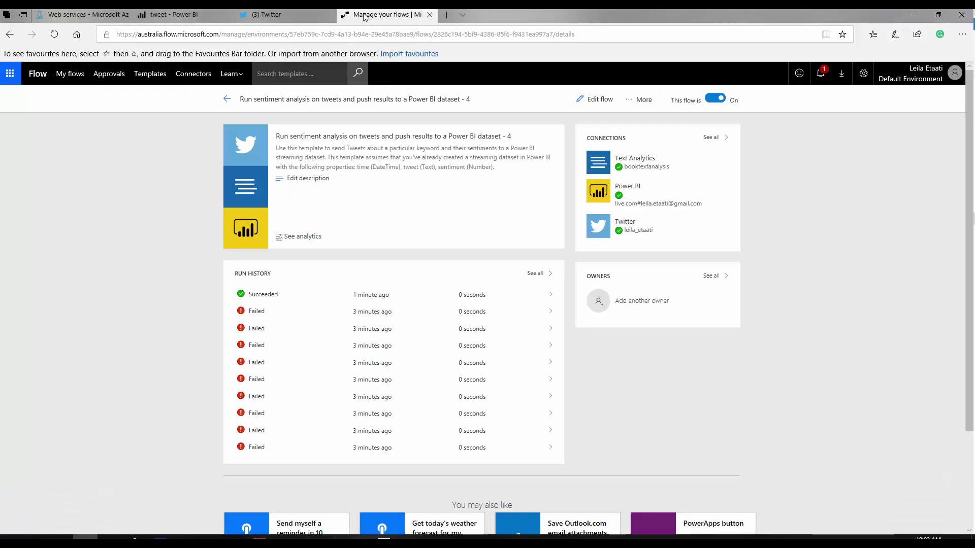
- Create a new flow from blank with the Office 365 Outlook trigger When a new email arrives
{"action": "left_click", "coordinate": [69, 74]}
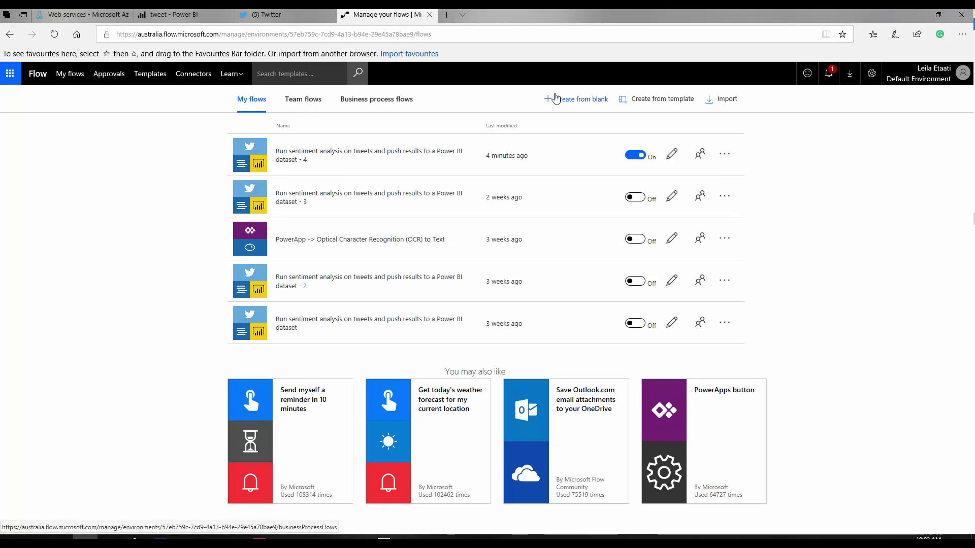
{"action": "left_click", "coordinate": [570, 102]}
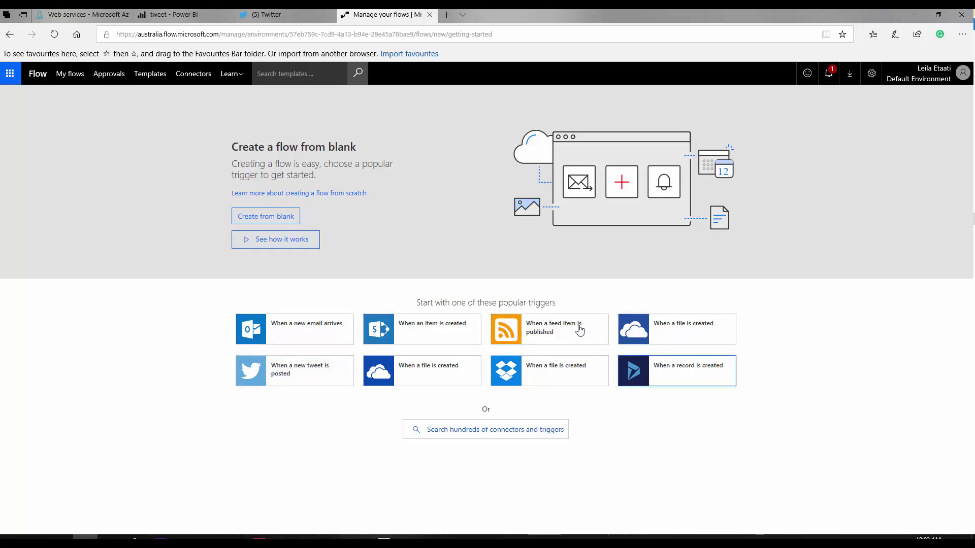
{"action": "left_click", "coordinate": [307, 341]}
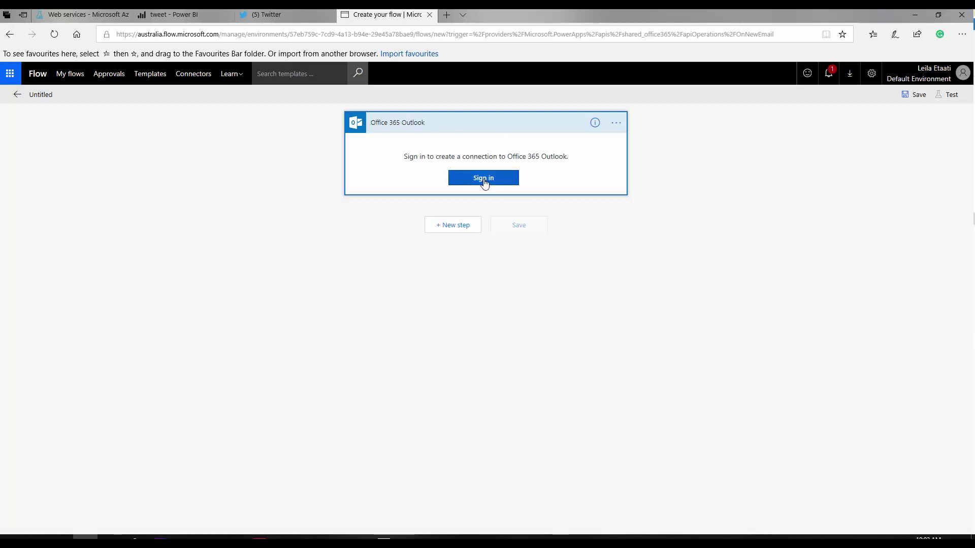
- Try to connect the email trigger to Office 365 Outlook with the account connected to Windows
{"action": "left_click", "coordinate": [484, 182]}
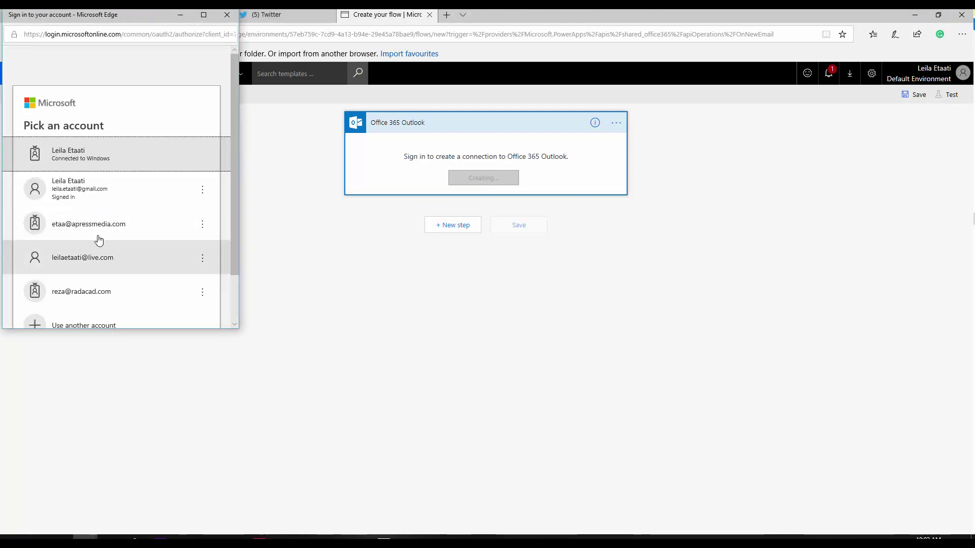
{"action": "left_click", "coordinate": [93, 300]}
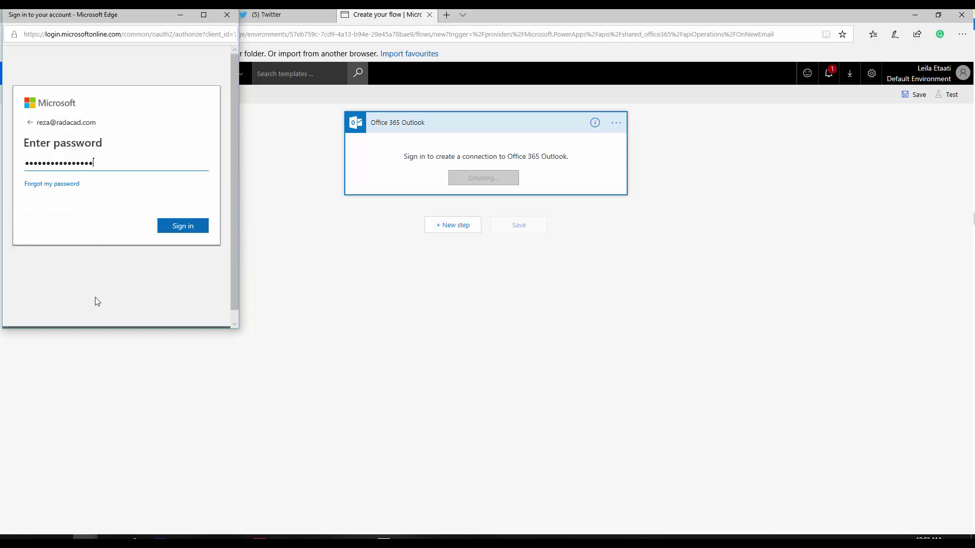
{"action": "left_click", "coordinate": [30, 112]}
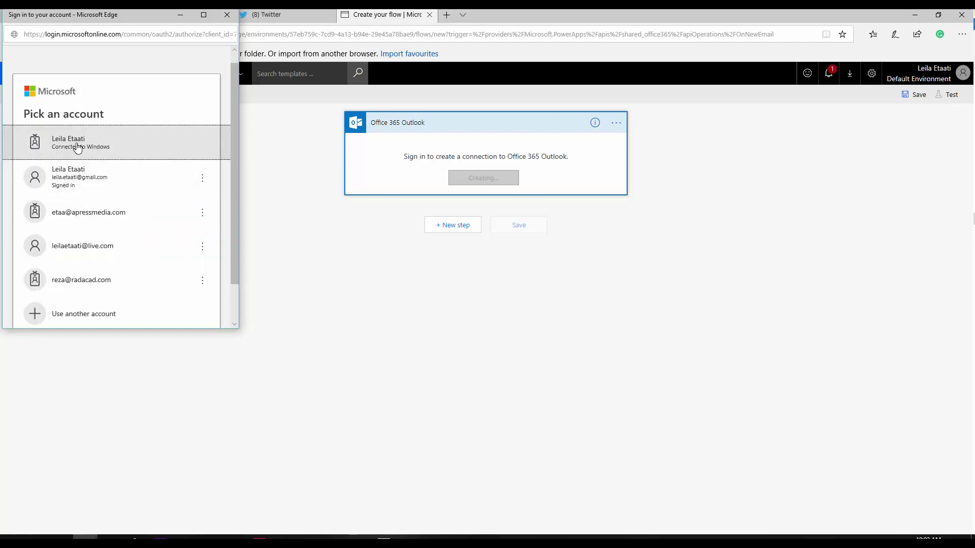
{"action": "left_click", "coordinate": [97, 140]}
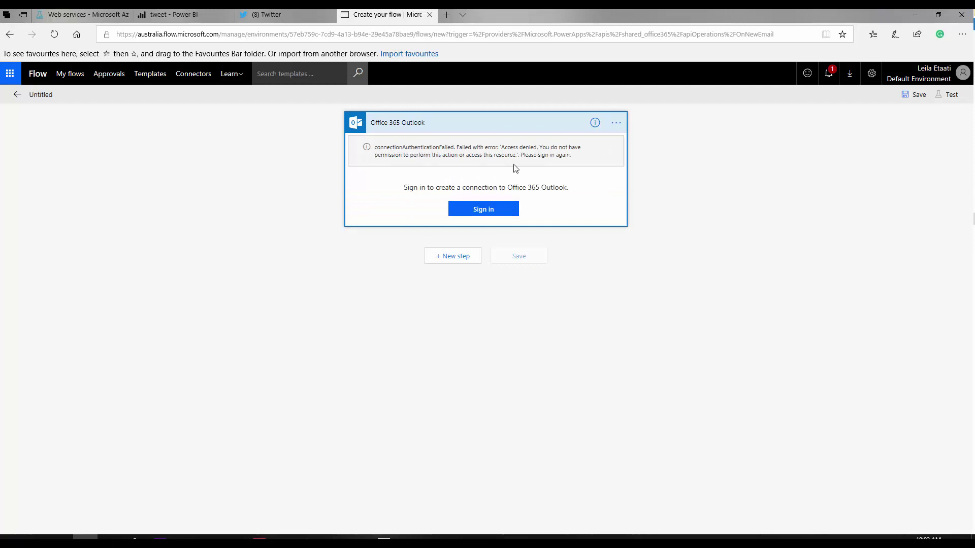
- Sign in to Office 365 Outlook again with the account connected to Windows, supplying the account password
{"action": "left_click", "coordinate": [484, 209]}
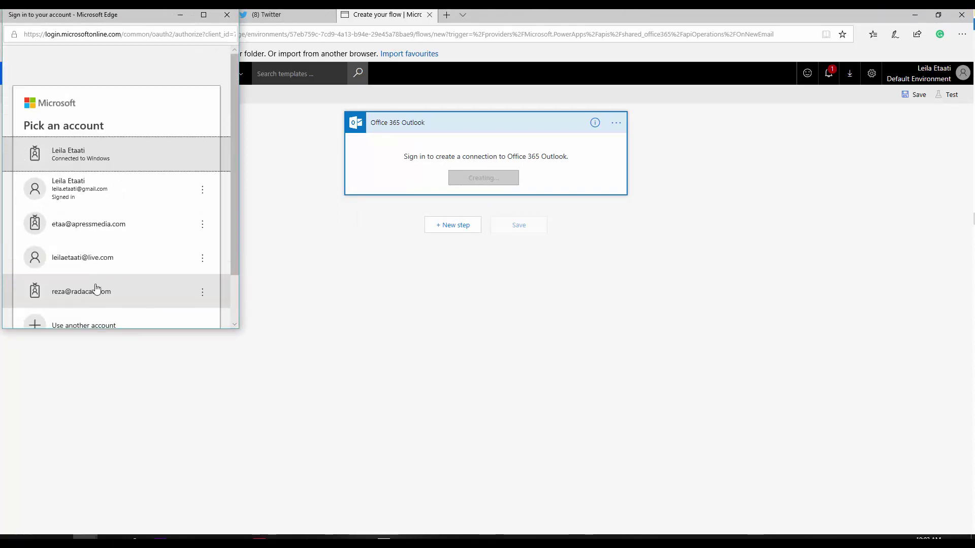
{"action": "left_click", "coordinate": [85, 161]}
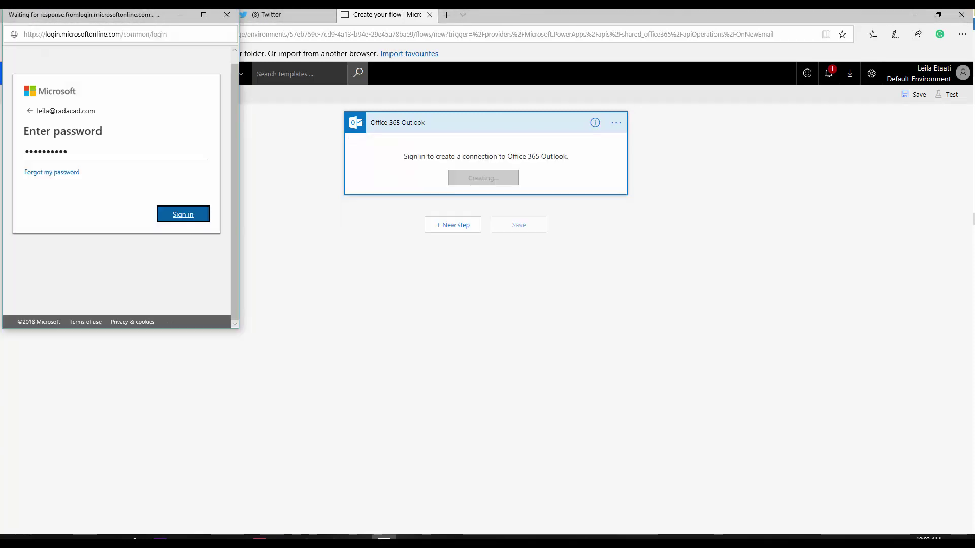
{"action": "left_click", "coordinate": [178, 218]}
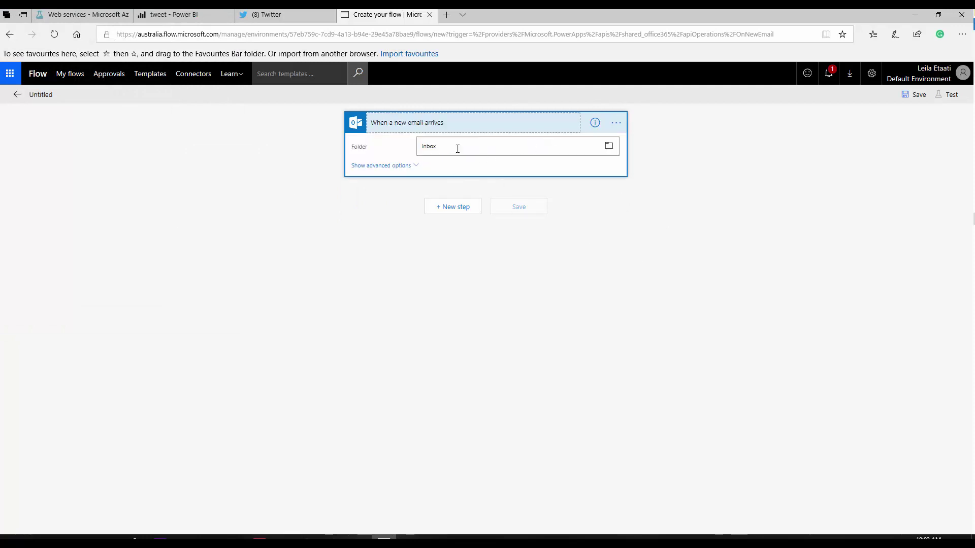
- Look through the mailbox folders available to the email trigger and leave Inbox as the folder
{"action": "left_click", "coordinate": [608, 147]}
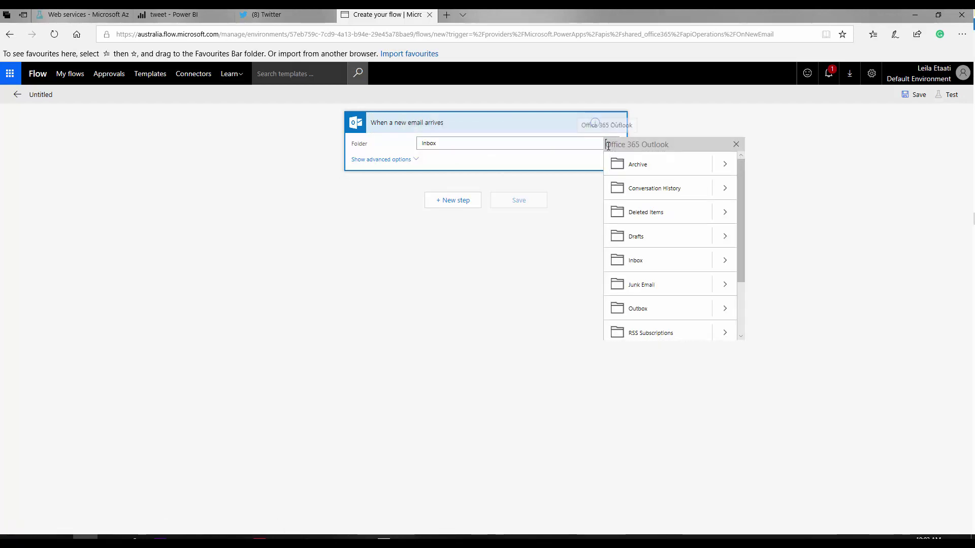
{"action": "scroll", "coordinate": [649, 308], "scroll_direction": "down", "scroll_amount": 2}
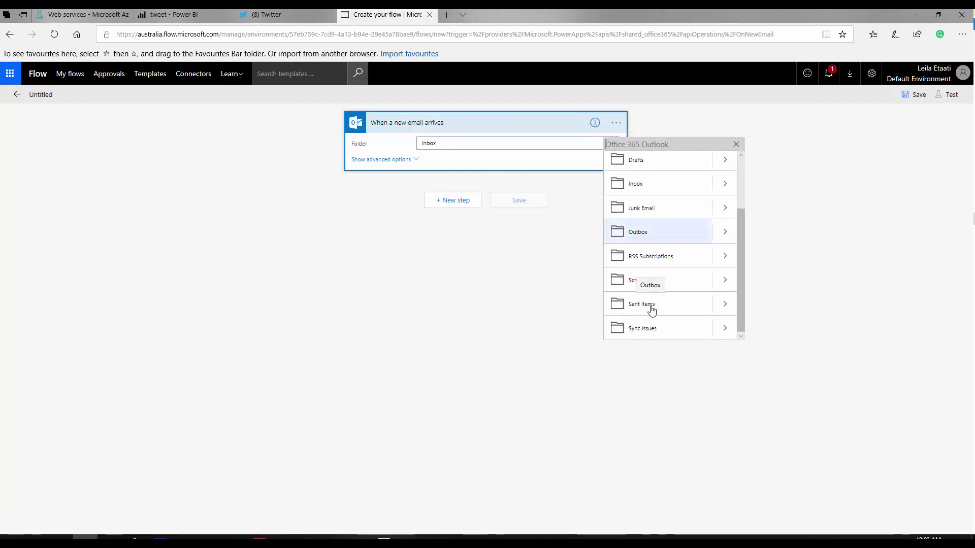
{"action": "scroll", "coordinate": [648, 309], "scroll_direction": "up", "scroll_amount": 2}
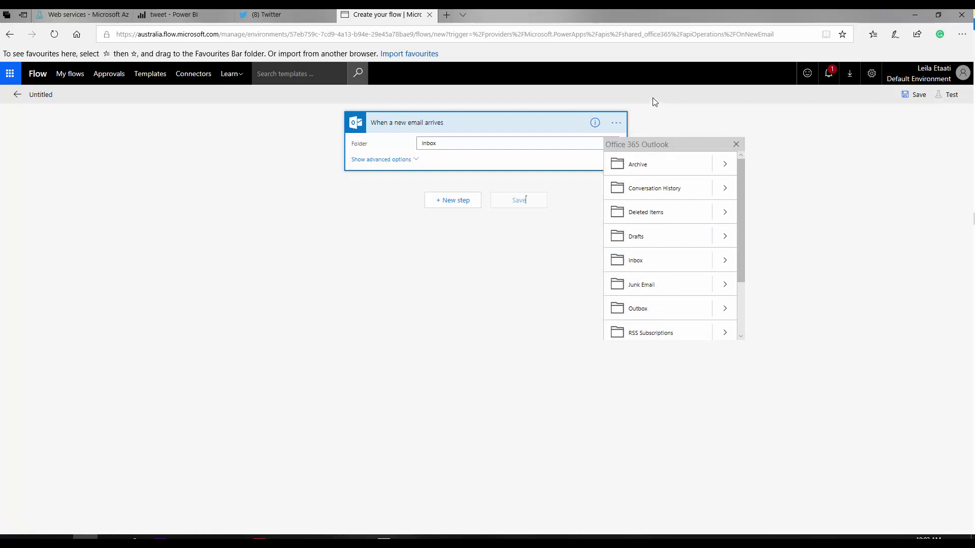
{"action": "left_click", "coordinate": [735, 144]}
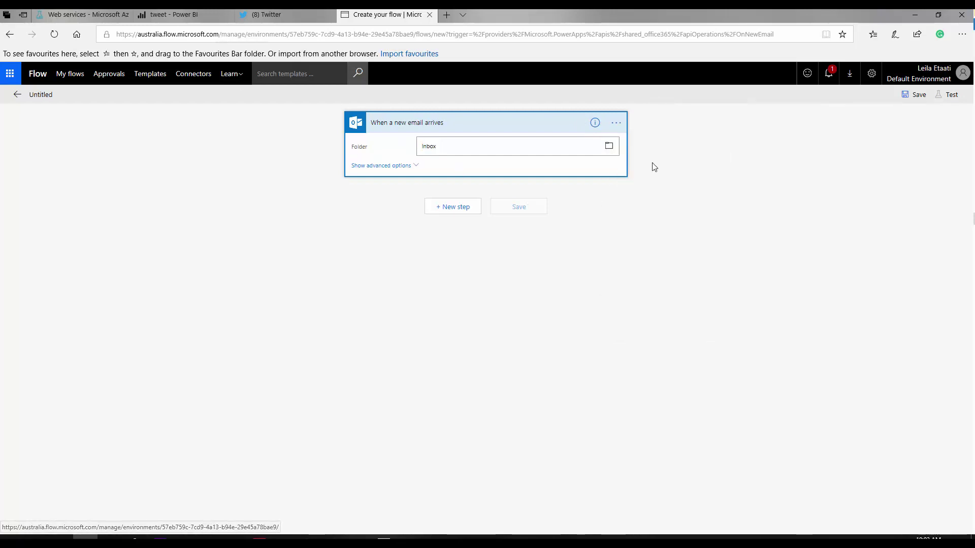
- Add a Text Analytics Key Phrases action after the email trigger, searching the connectors for text ana
{"action": "left_click", "coordinate": [445, 212]}
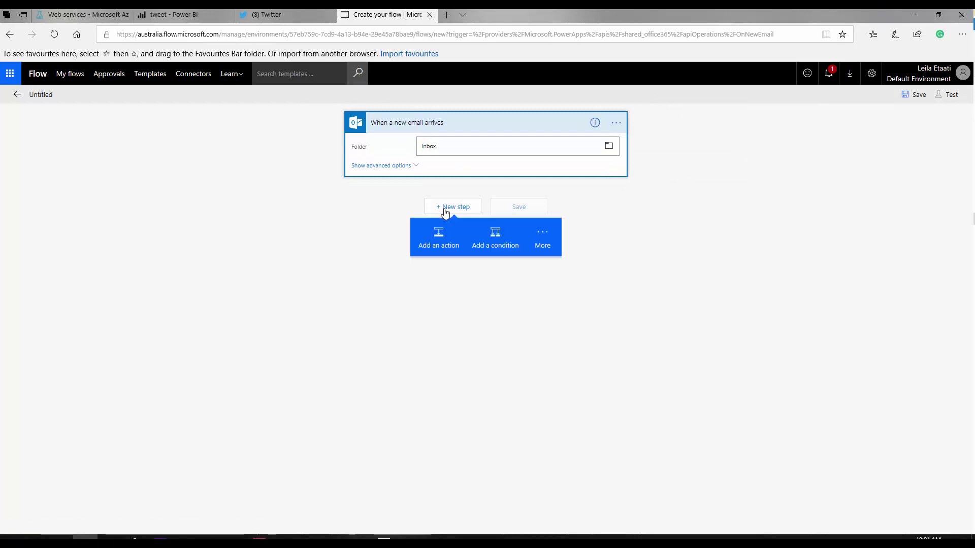
{"action": "left_click", "coordinate": [440, 247]}
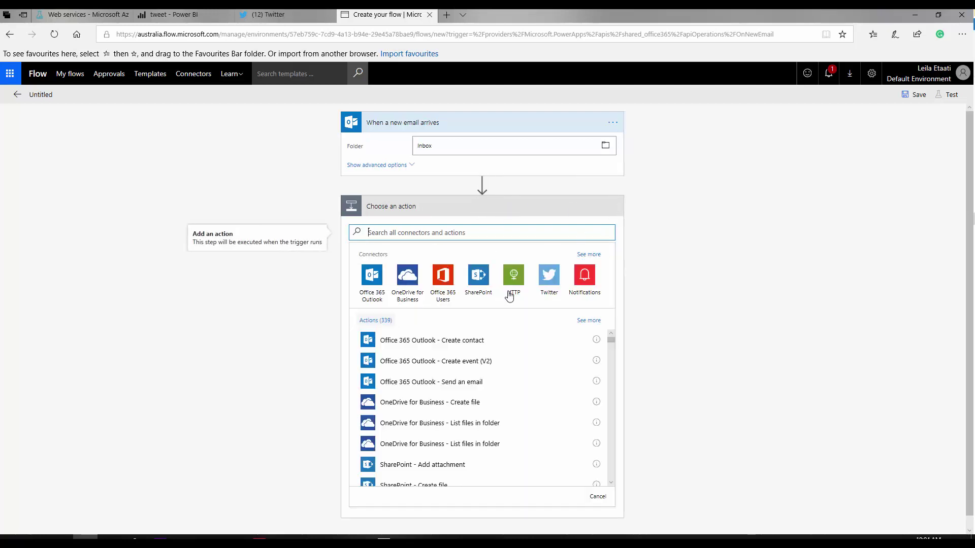
{"action": "scroll", "coordinate": [418, 388], "scroll_direction": "down", "scroll_amount": 3}
{"action": "scroll", "coordinate": [419, 388], "scroll_direction": "down", "scroll_amount": 6}
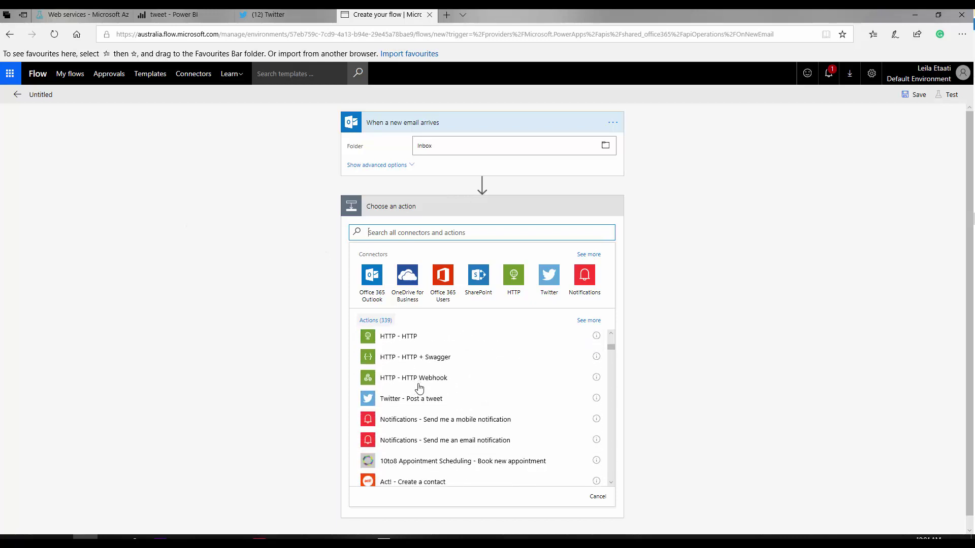
{"action": "scroll", "coordinate": [419, 388], "scroll_direction": "down", "scroll_amount": 7}
{"action": "scroll", "coordinate": [419, 383], "scroll_direction": "down", "scroll_amount": 8}
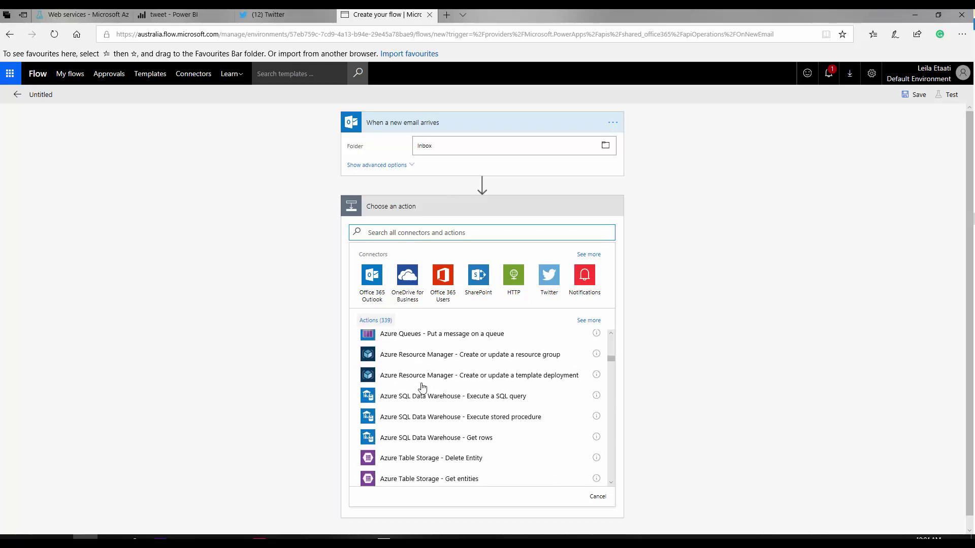
{"action": "scroll", "coordinate": [379, 447], "scroll_direction": "down", "scroll_amount": 6}
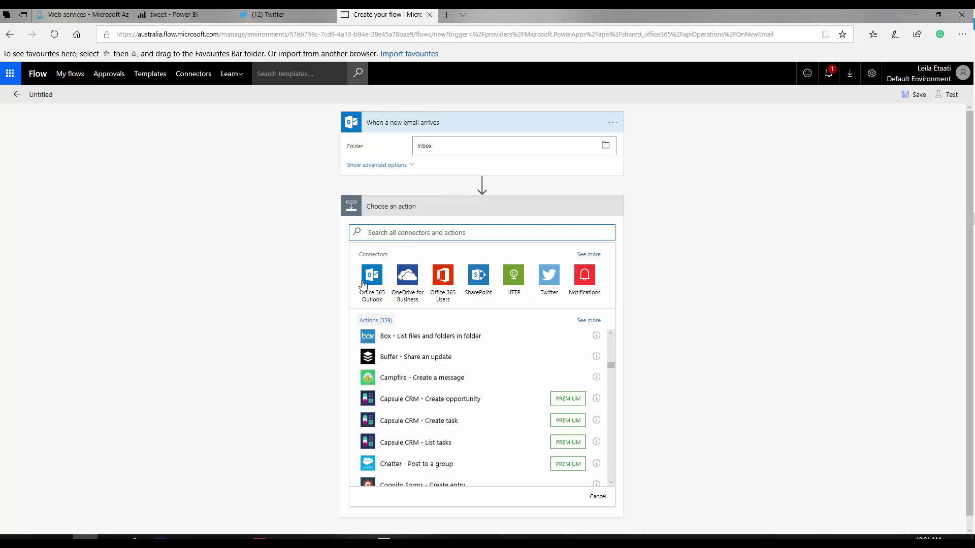
{"action": "type", "text": "text"}
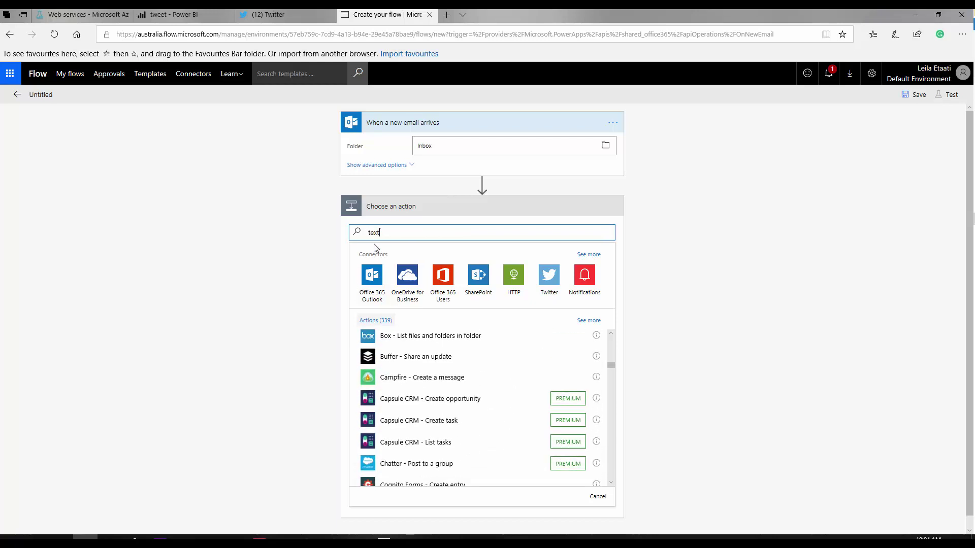
{"action": "type", "text": " ana"}
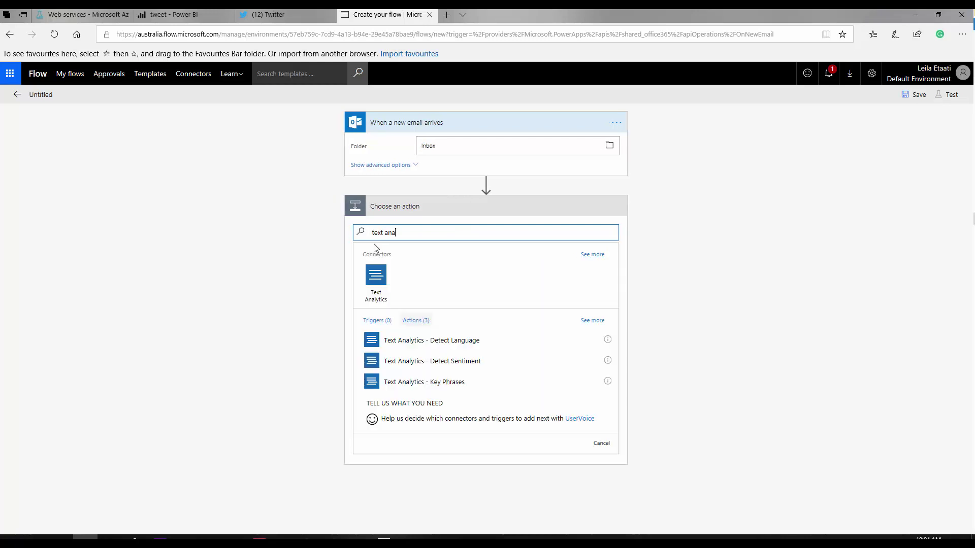
{"action": "left_click", "coordinate": [376, 275]}
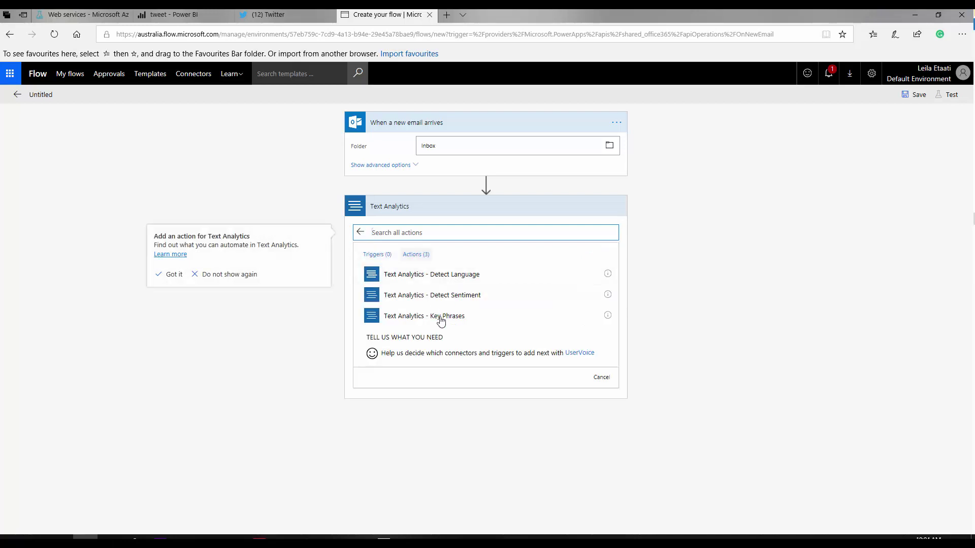
{"action": "left_click", "coordinate": [456, 320]}
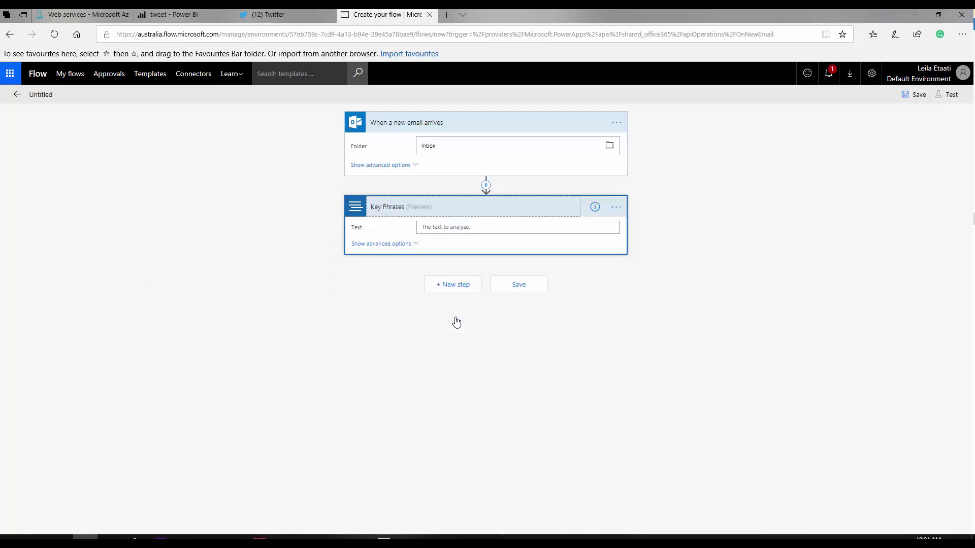
- Examine the email dynamic content available for the Key Phrases action's Text input without choosing any
{"action": "left_click", "coordinate": [430, 226]}
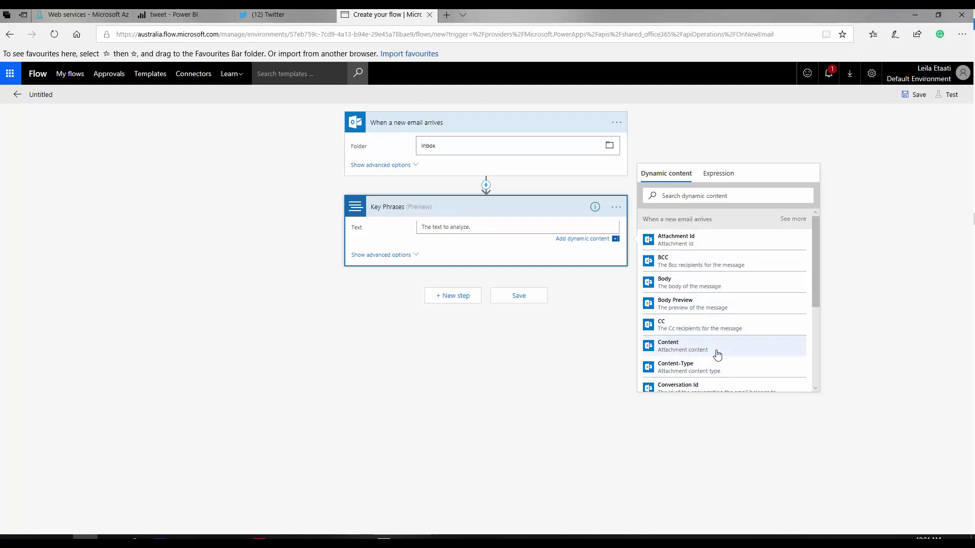
{"action": "scroll", "coordinate": [716, 354], "scroll_direction": "down", "scroll_amount": 3}
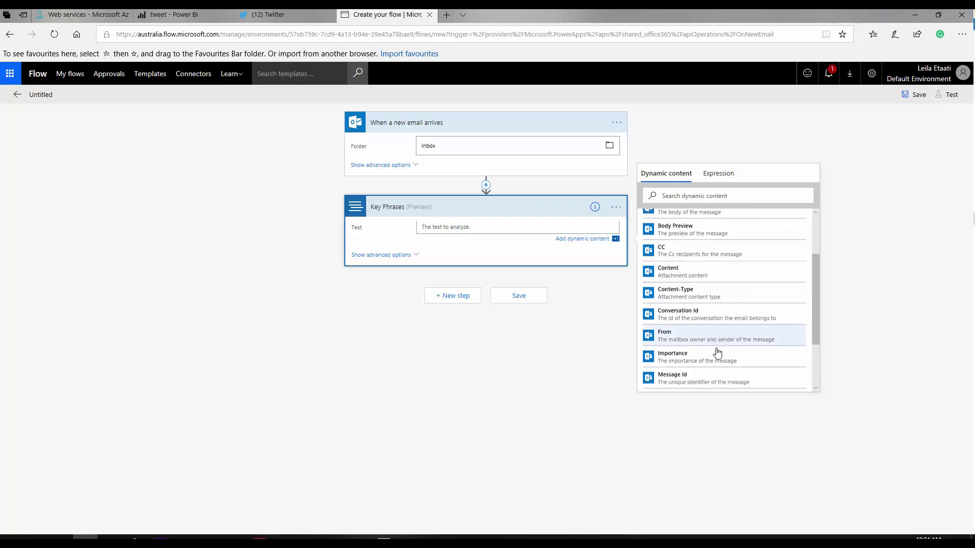
{"action": "scroll", "coordinate": [717, 352], "scroll_direction": "down", "scroll_amount": 2}
{"action": "scroll", "coordinate": [717, 353], "scroll_direction": "up", "scroll_amount": 5}
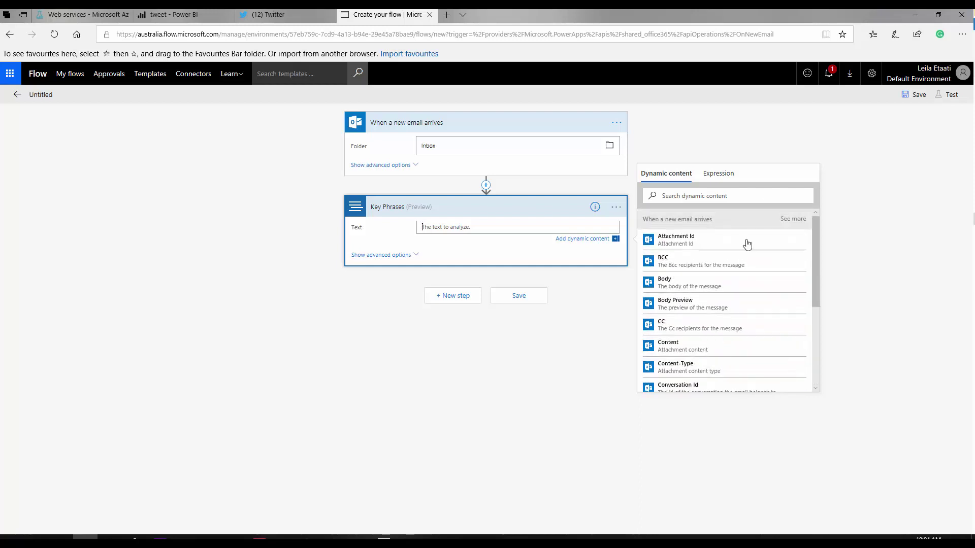
{"action": "left_click", "coordinate": [796, 141]}
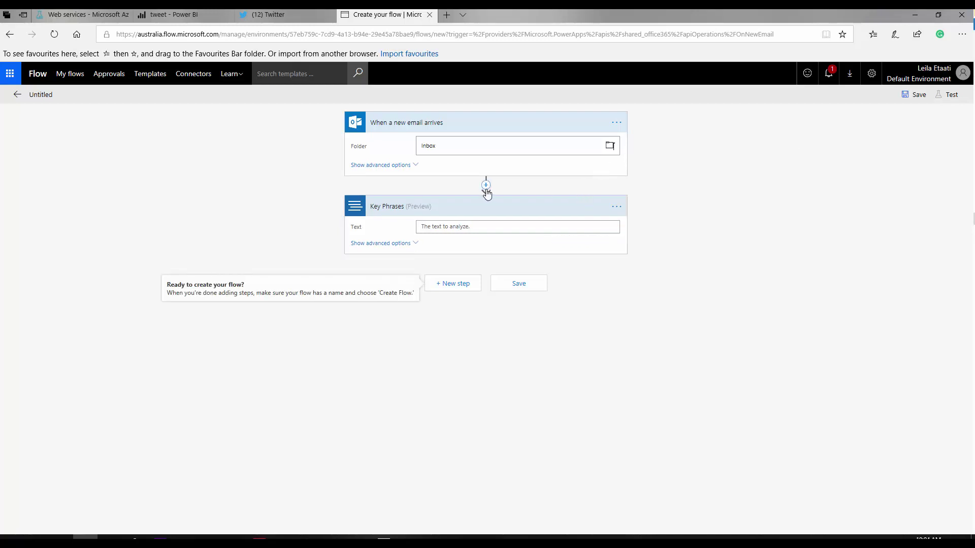
- Open the options for inserting a step between the email trigger and the Key Phrases action
{"action": "left_click", "coordinate": [486, 186]}
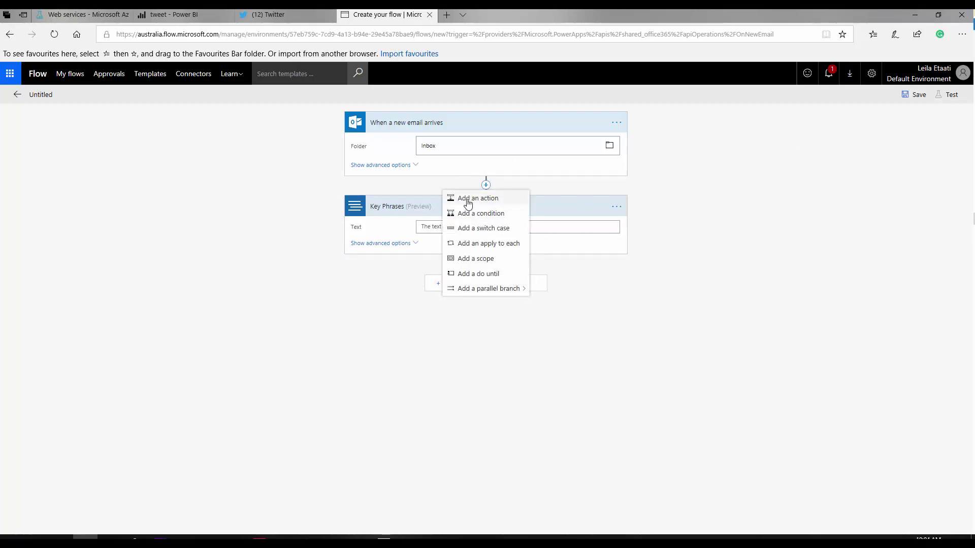